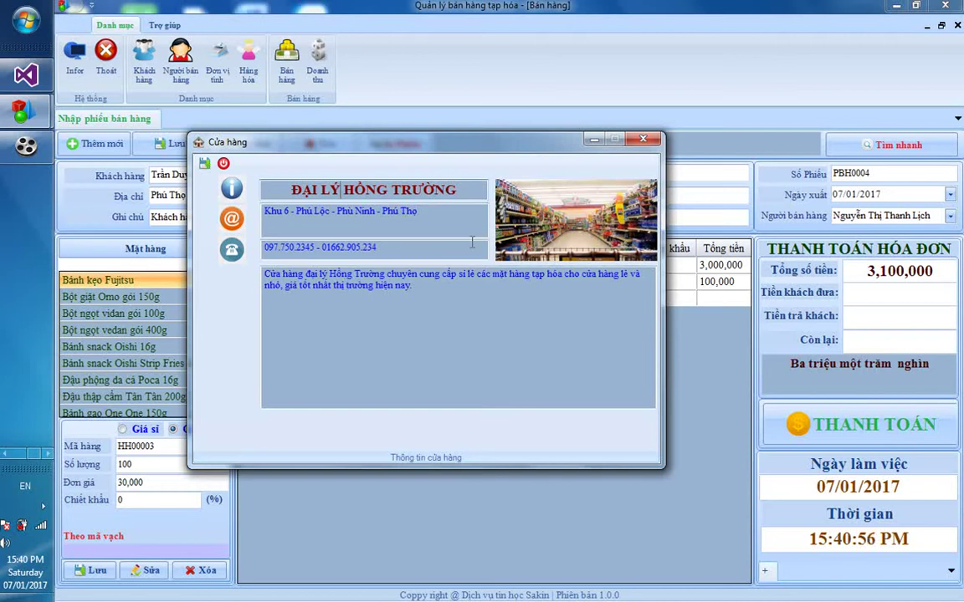
Close the store information window and show the customer list KH0001–KH0004
left_click(643, 138)
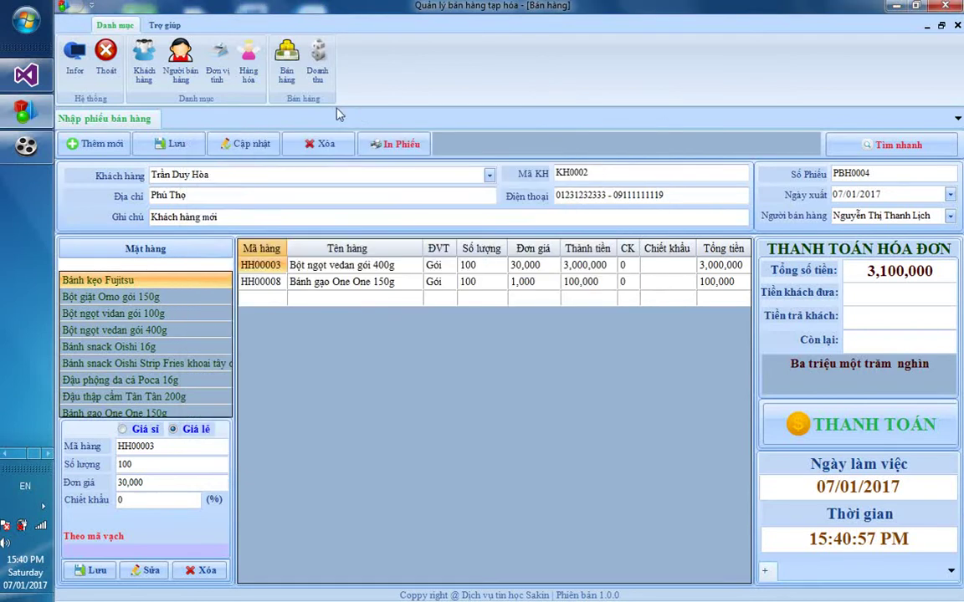
left_click(144, 59)
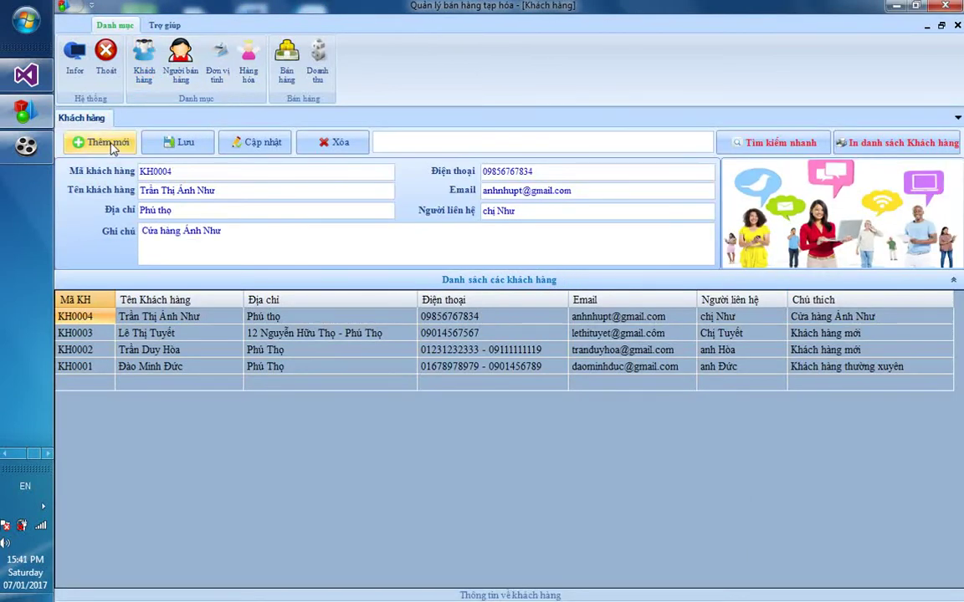
Start a new customer record and enter the customer's full name and address
left_click(111, 144)
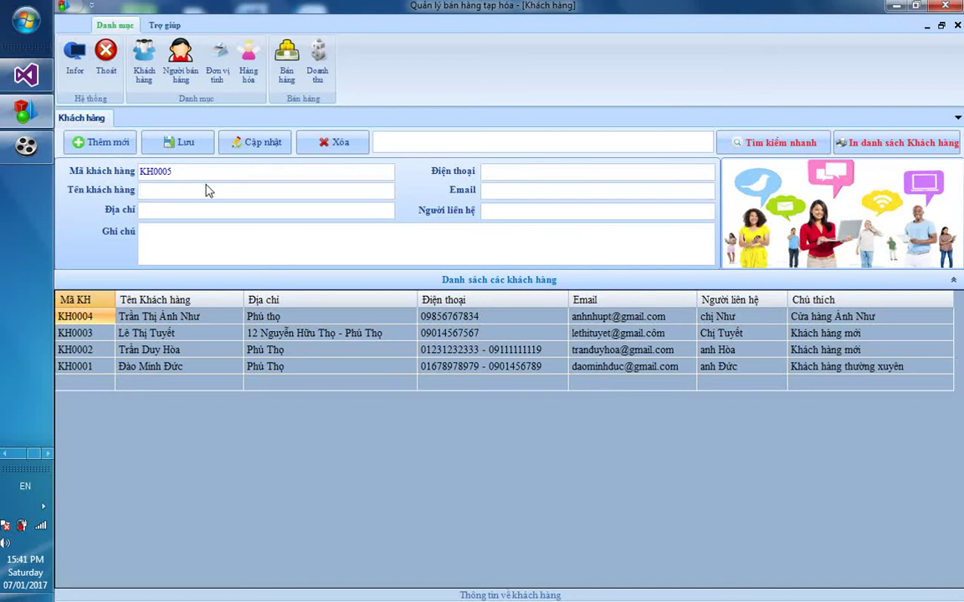
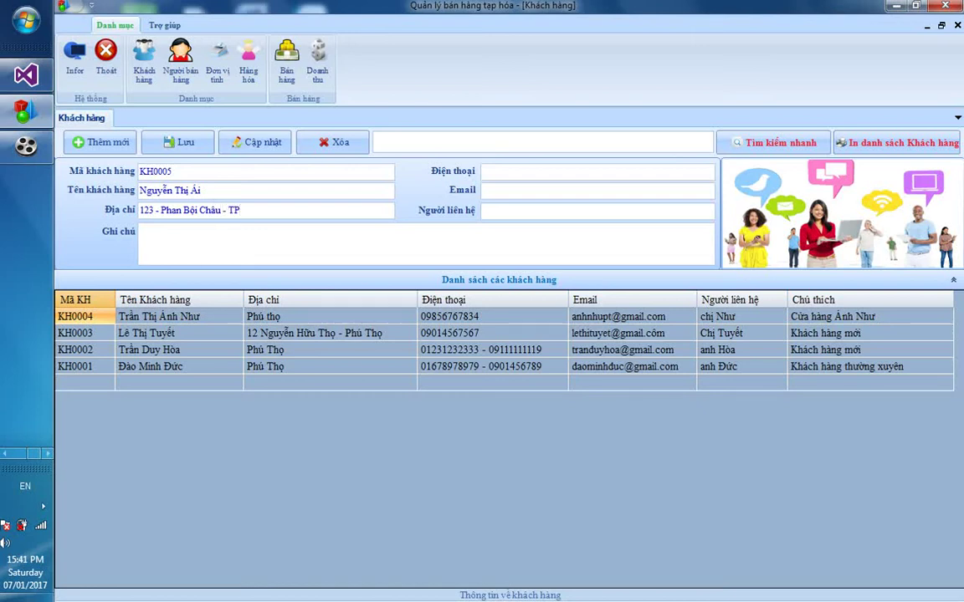
Fill in the customer's email, contact person, a note, and phone number
left_click(486, 190)
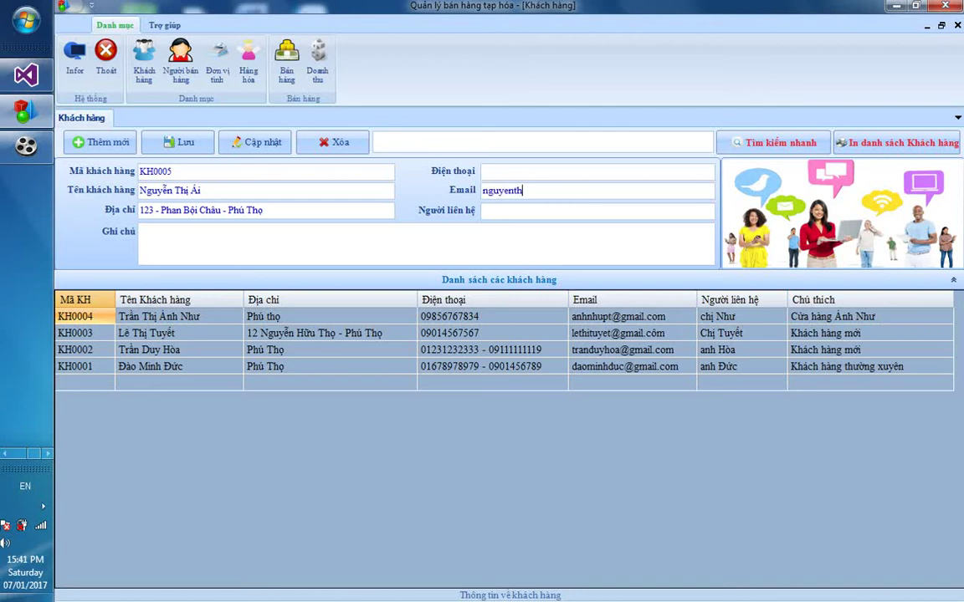
key("Tab")
type("Chị")
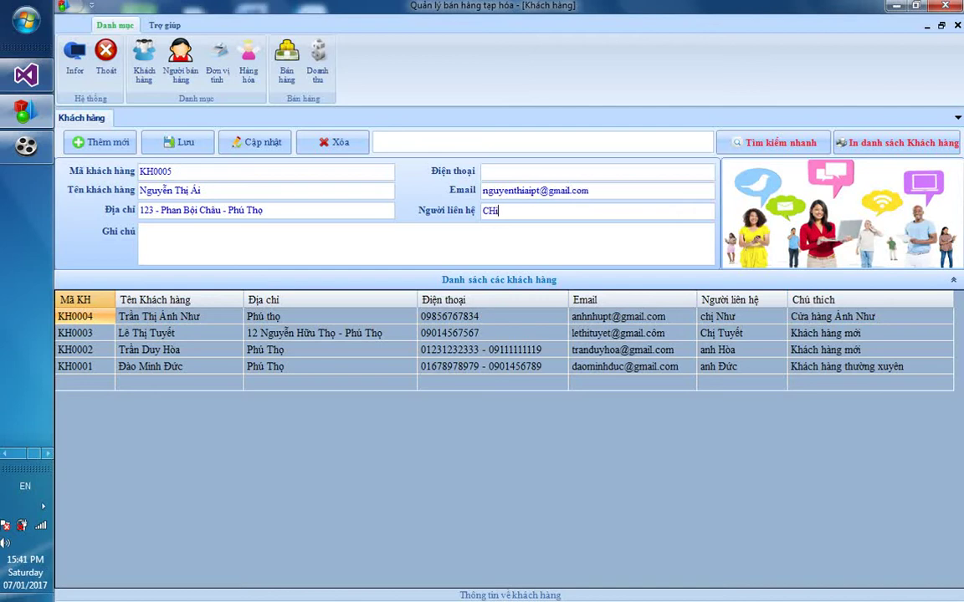
type(" Ải")
key("Tab")
type("Khách hàng")
type(" mowii")
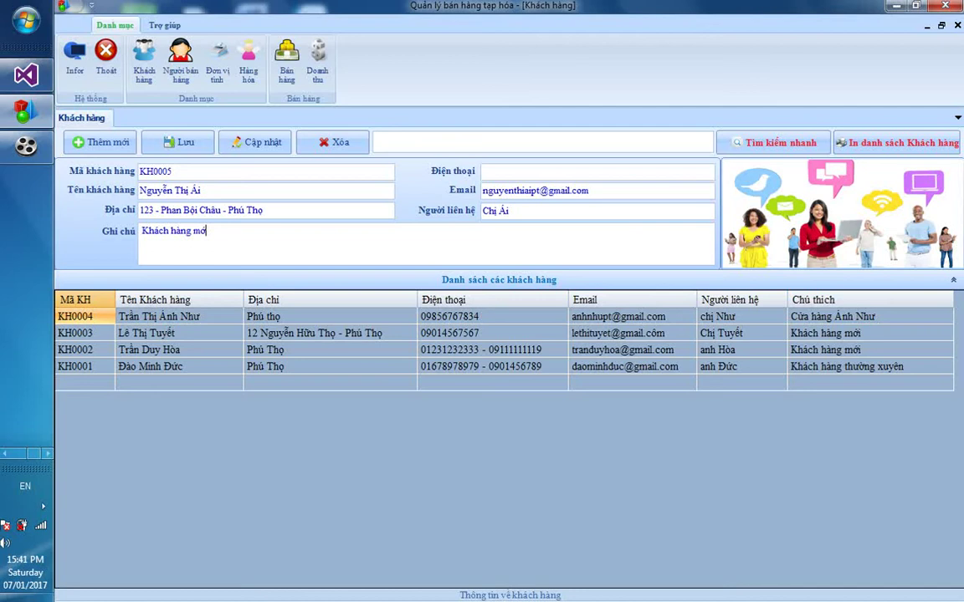
type("s -")
key("BackSpace")
key("BackSpace")
key("BackSpace")
key("BackSpace")
key("BackSpace")
key("BackSpace")
key("BackSpace")
type("ơi")
type(". Cưa")
type(" hàng tạp")
type(" Hóa ")
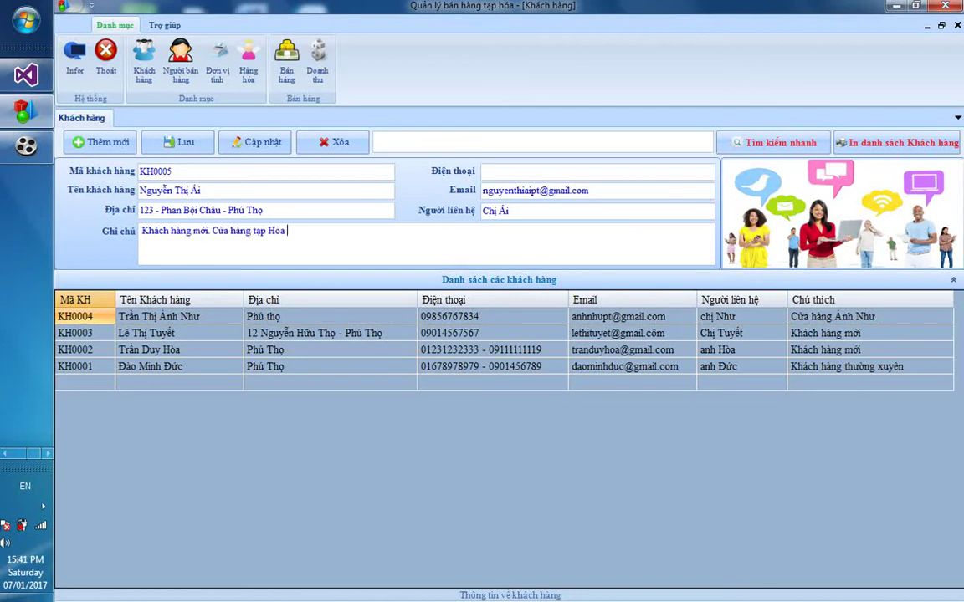
type("Hồng Ái")
key("Tab")
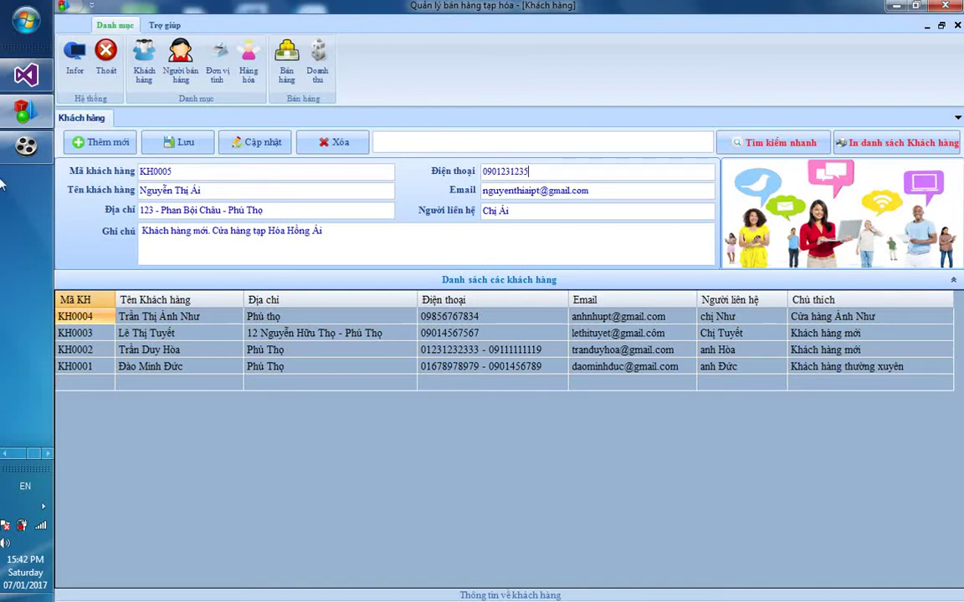
Save the new customer, confirm the message, and select its row in the list
left_click(155, 149)
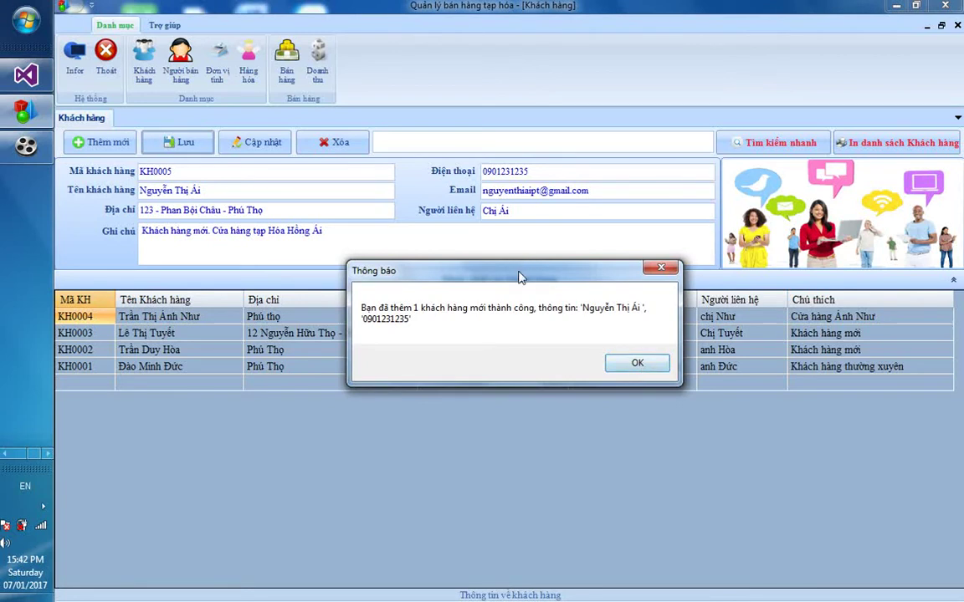
left_click_drag(519, 276, 454, 246)
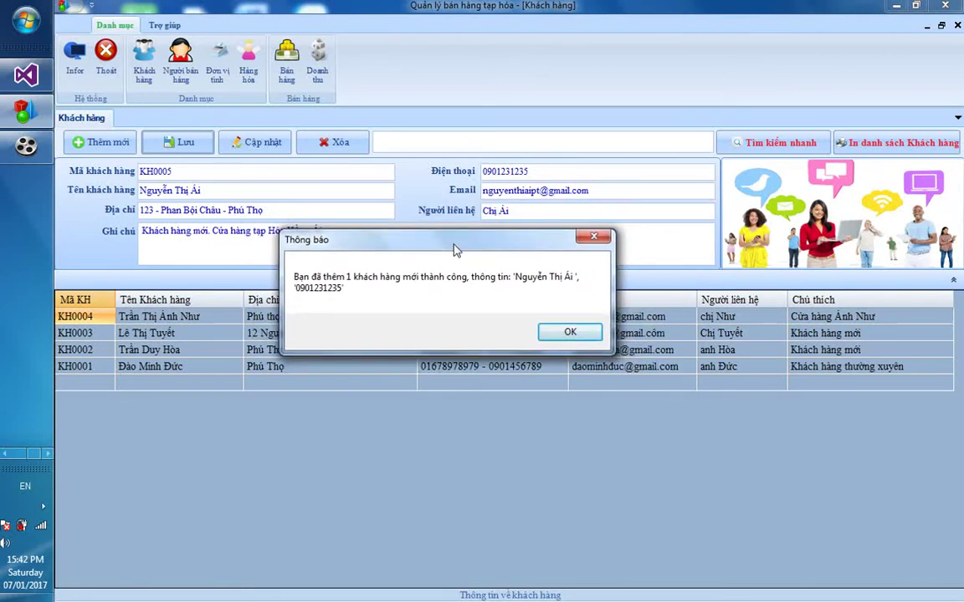
left_click(568, 333)
left_click(339, 317)
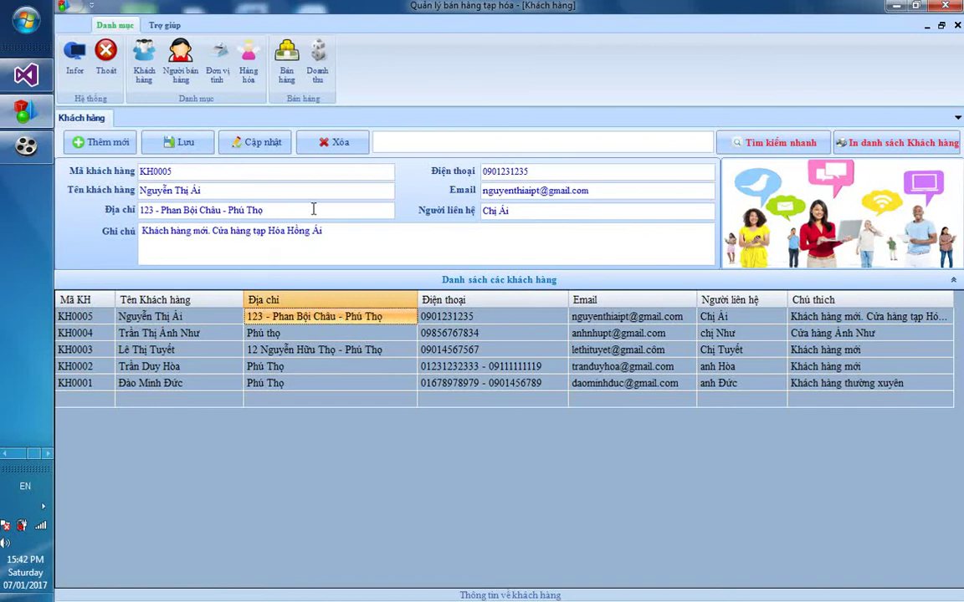
Check the sellers list, then add the unit of measure 'Viên', save it, and close the units window
left_click(182, 74)
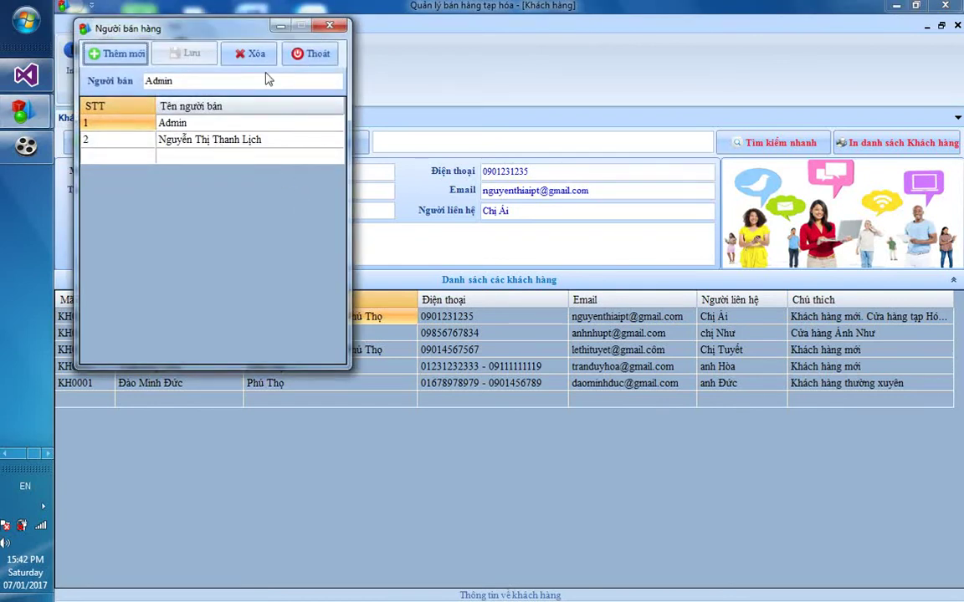
left_click(330, 26)
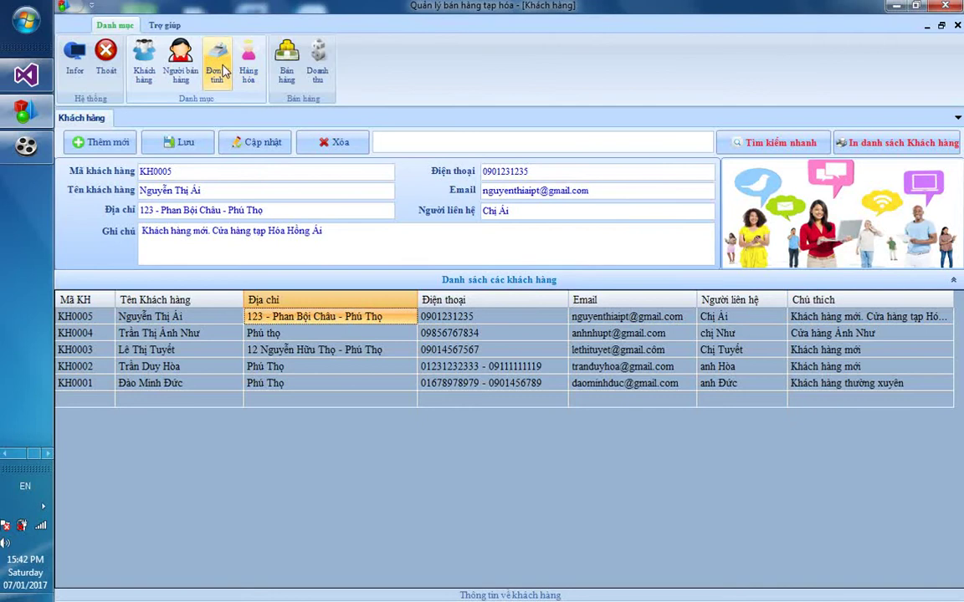
left_click(222, 72)
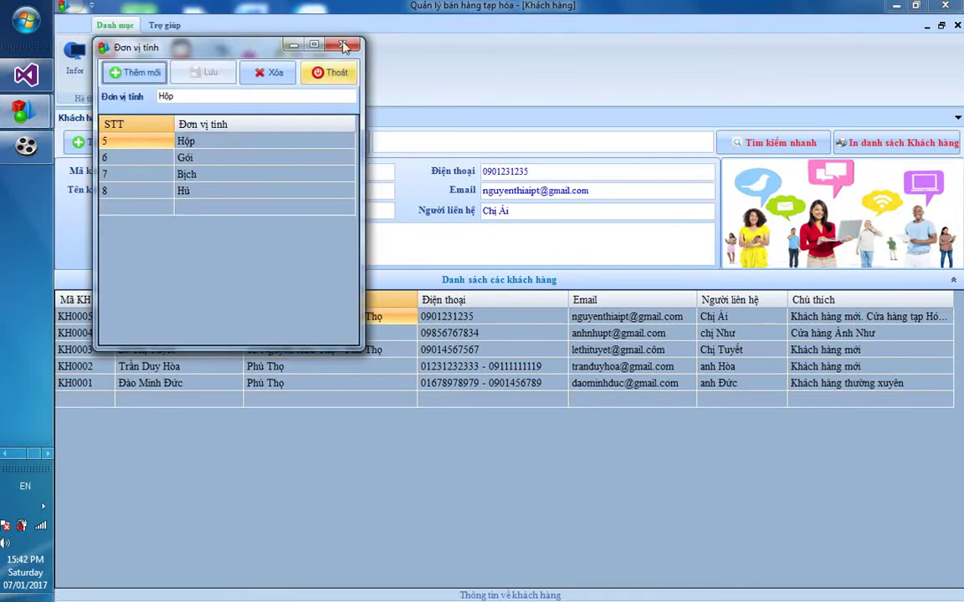
left_click(135, 73)
type("Viên")
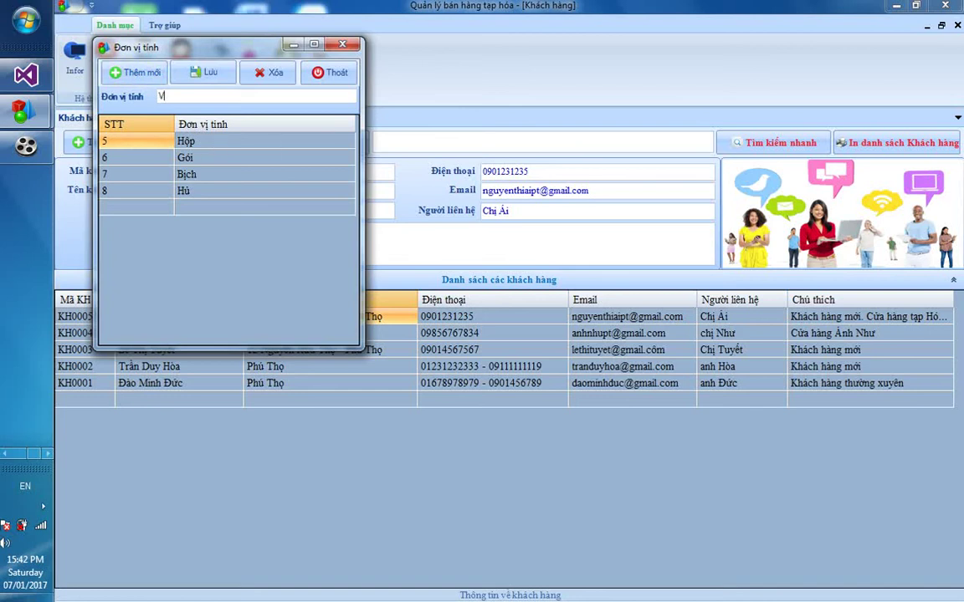
left_click(205, 75)
left_click(569, 358)
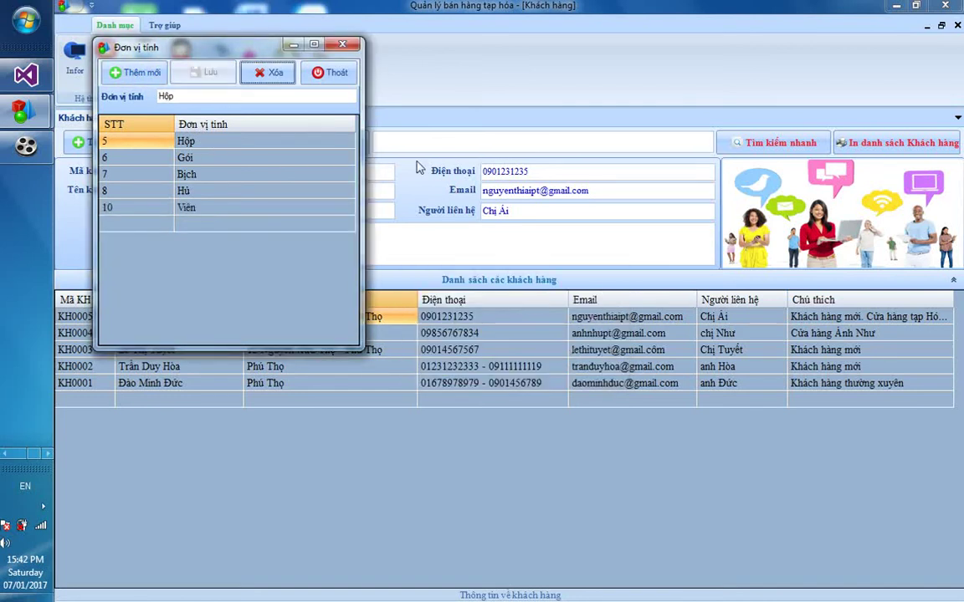
left_click(325, 74)
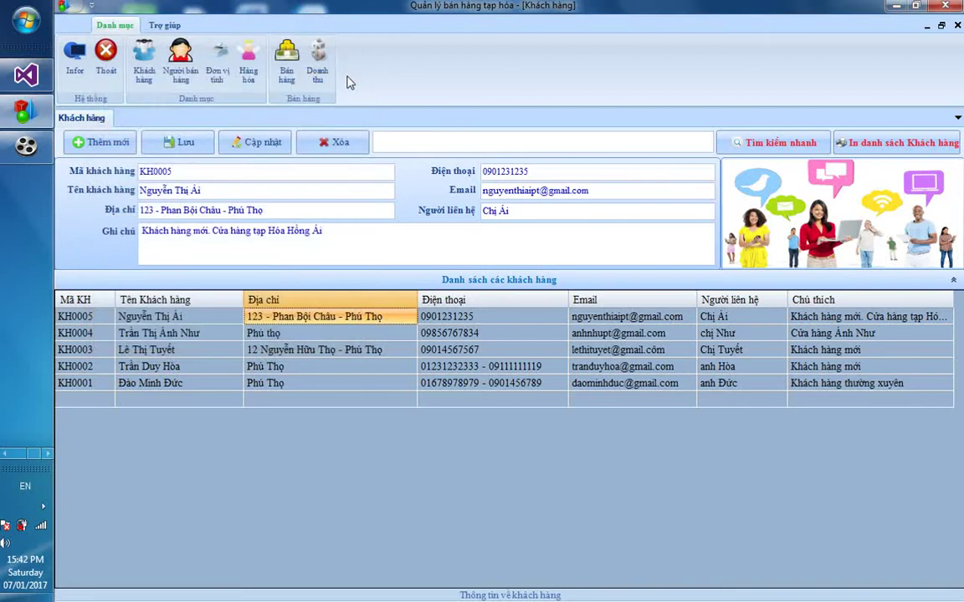
Open the product form and keep automatic product codes, checking code HH00021
left_click(249, 65)
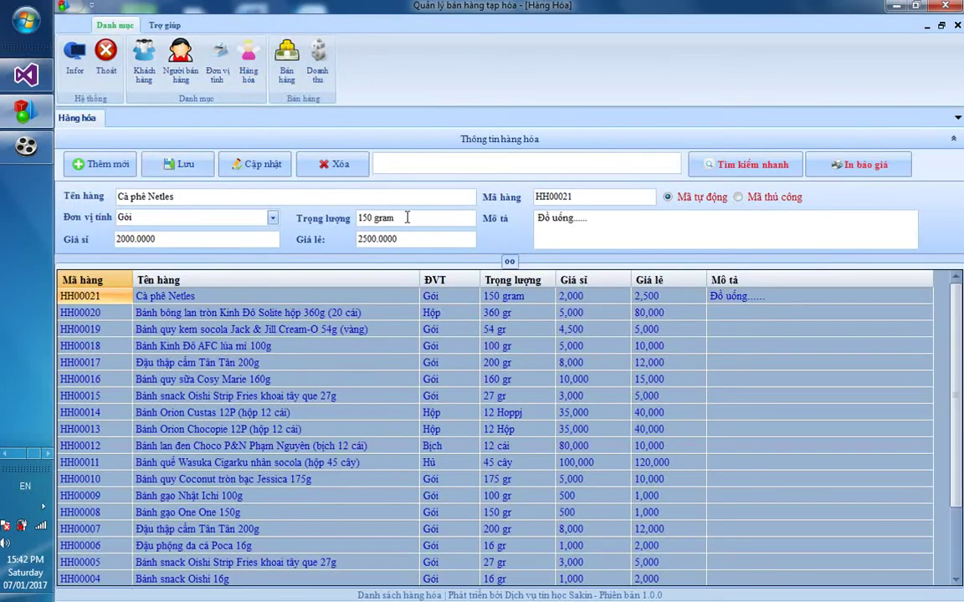
left_click(742, 199)
left_click(679, 198)
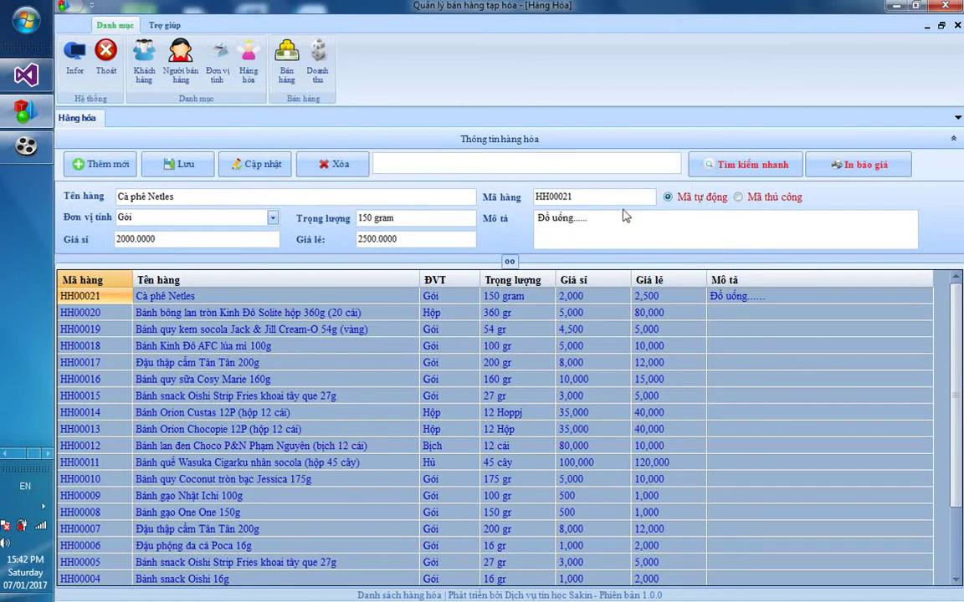
double_click(569, 198)
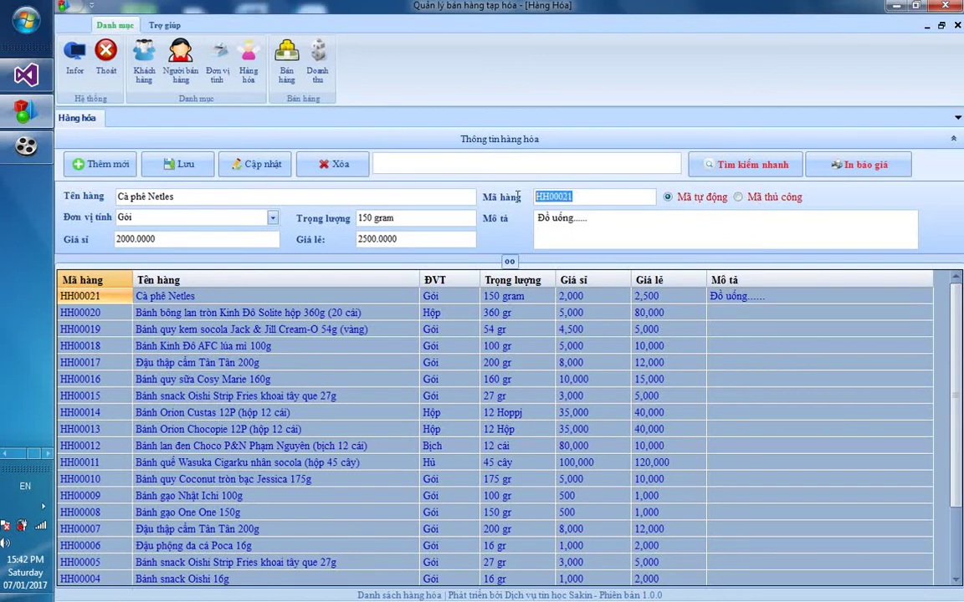
Start new product 'Cà phê bột Trung Nguyên gói nhỏ' with weight 100 gr
left_click(117, 163)
left_click(137, 197)
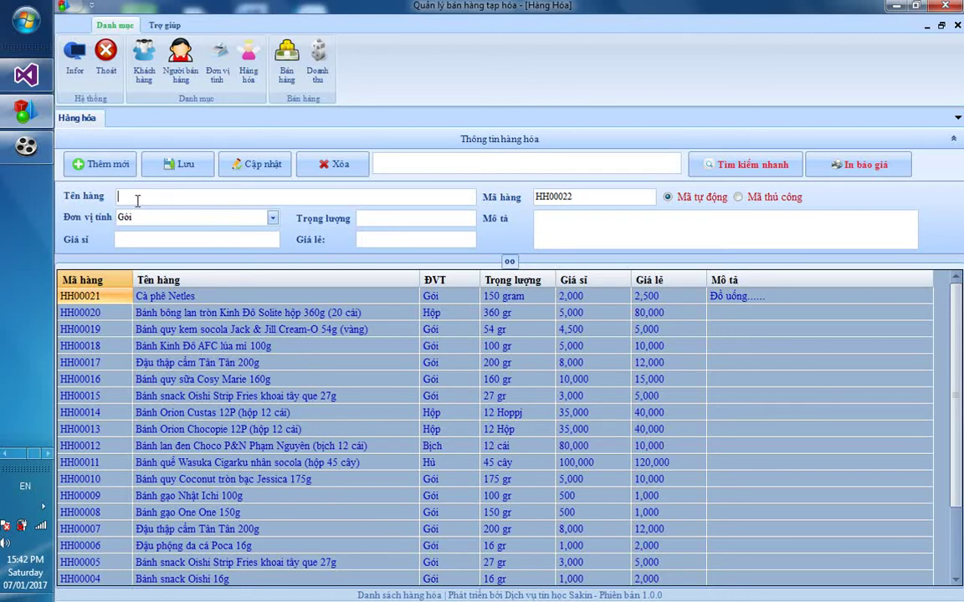
type("Cà")
type(" phê bô")
type("t Trung ")
type("Nguyên")
type(" goi")
type(" nhỏ")
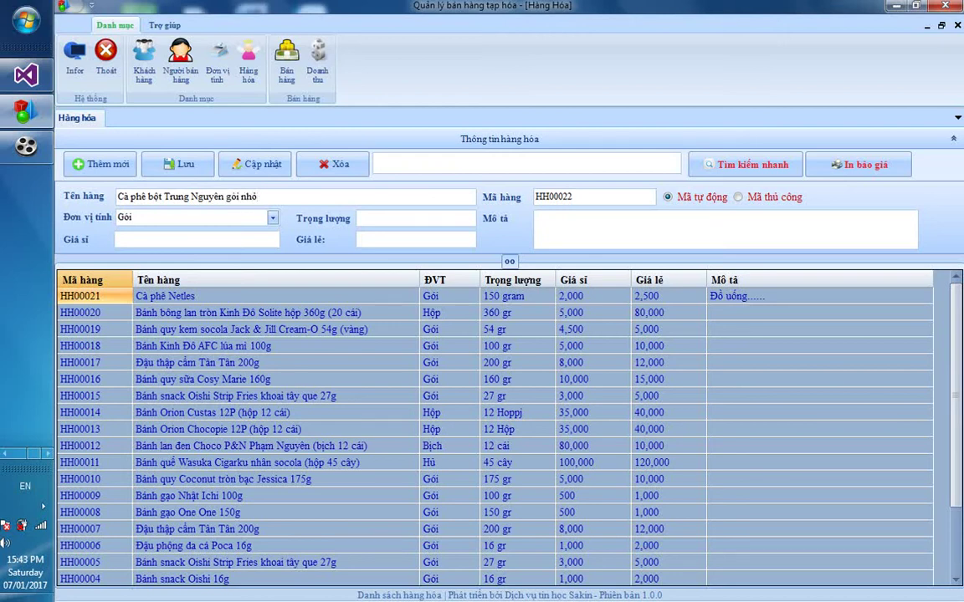
key("Tab")
key("Tab")
type("100 gr")
Set wholesale 50,000 and retail 70,000, add a description, and save the product
key("Tab")
type("50000")
key("Tab")
type("70000")
key("Tab")
key("Tab")
type("Cà phê bộ")
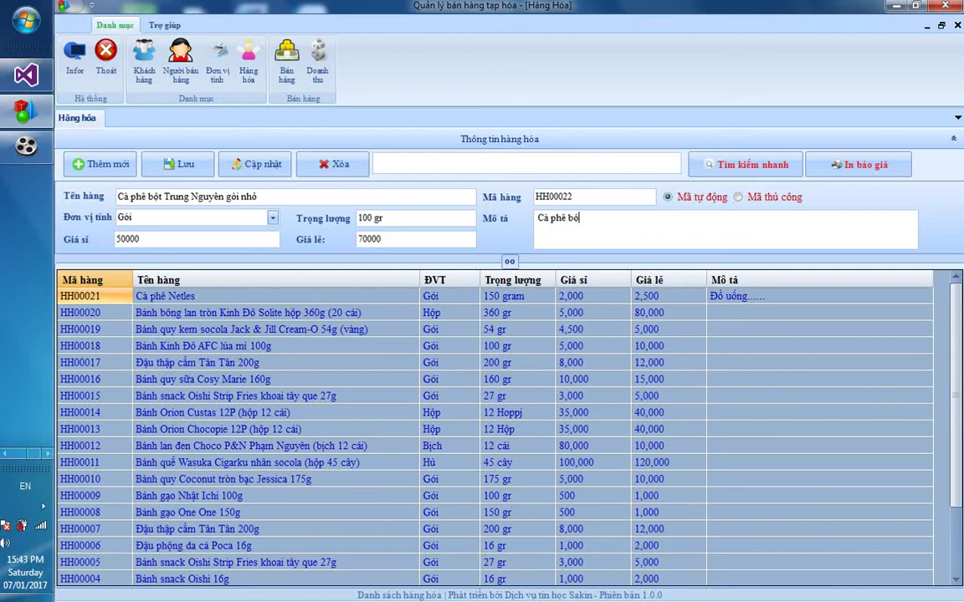
type("t nguyên chất,...")
left_click(183, 163)
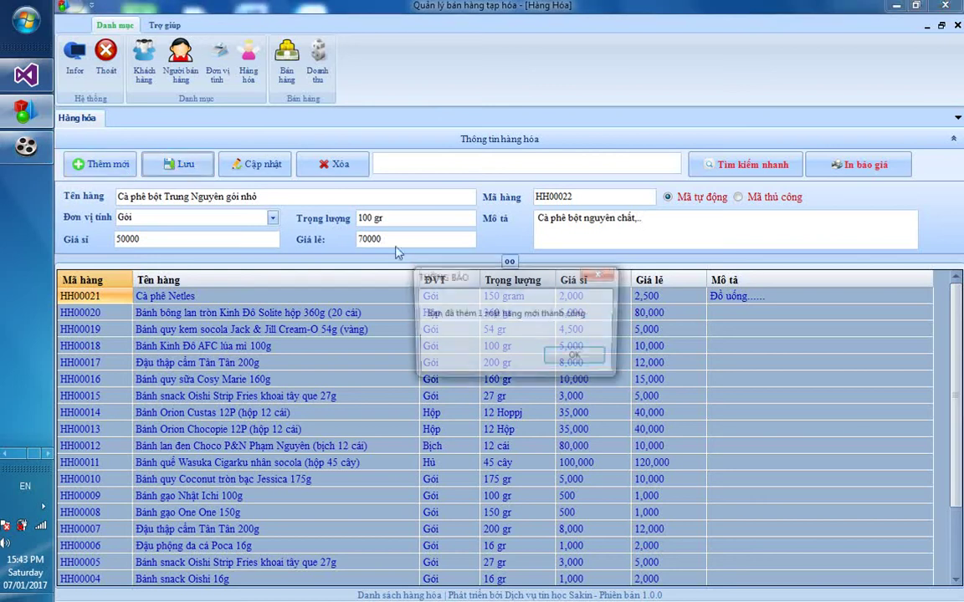
left_click(577, 358)
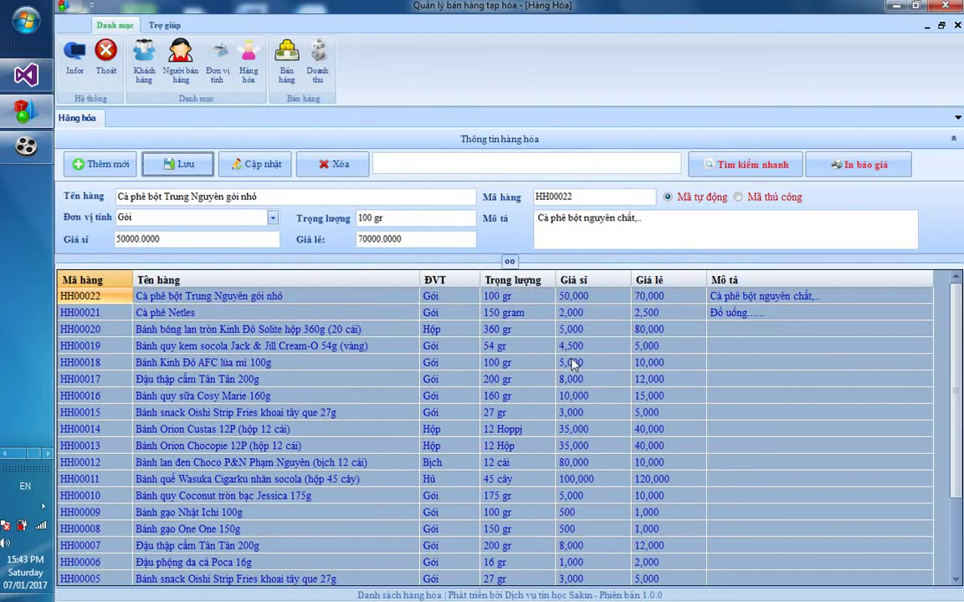
Switch to manual codes and start product 'Bột giặt Lix gói 250gr' weighing 250gr
left_click(333, 297)
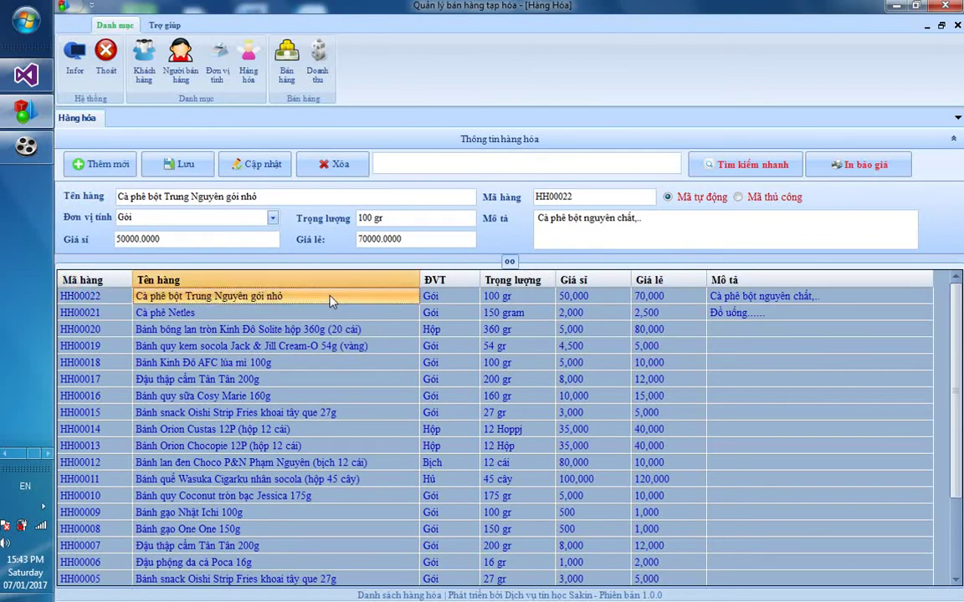
left_click(764, 199)
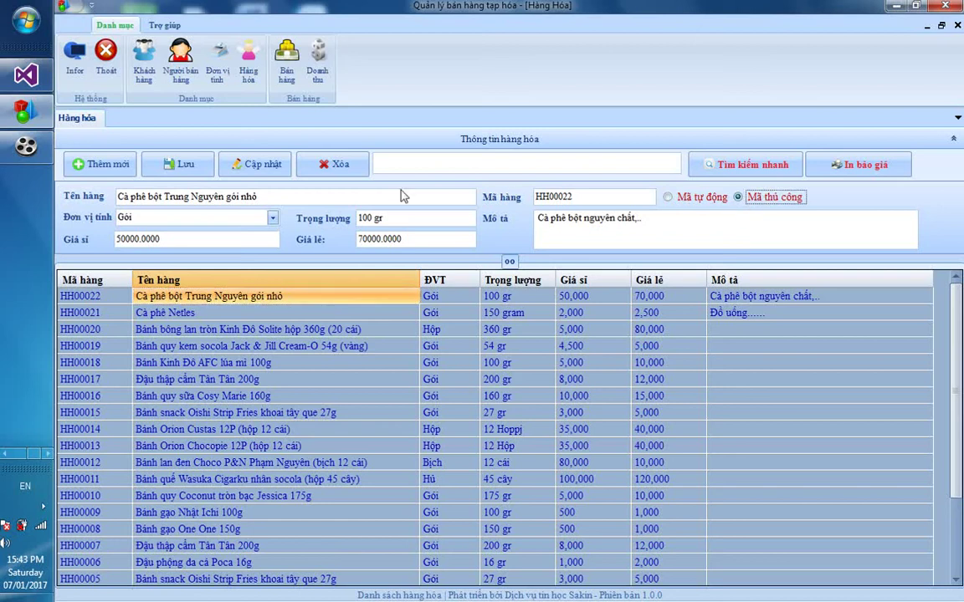
left_click(117, 167)
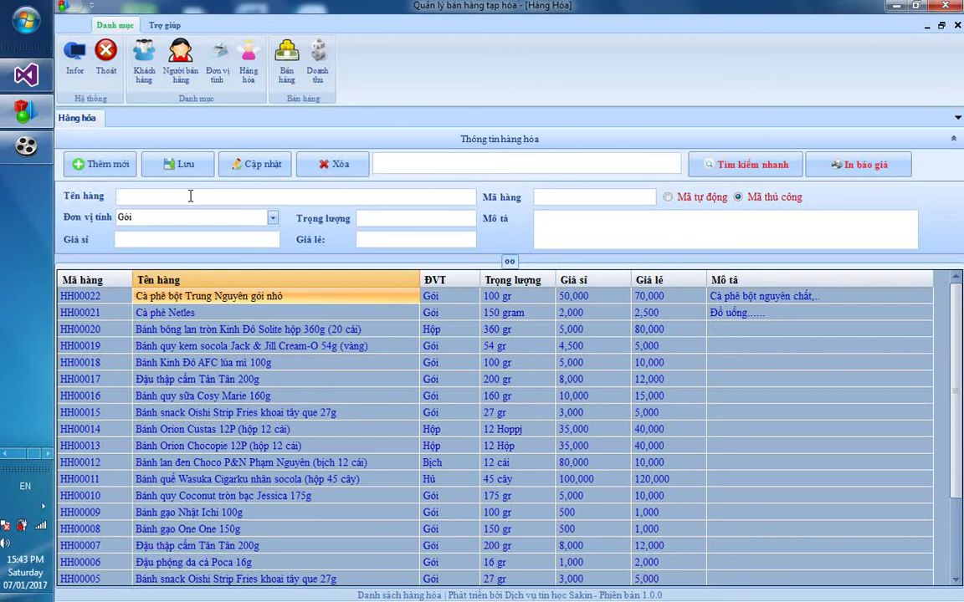
type("Bột giặt Lix gói 250gr")
key("Tab")
key("Tab")
type("250g")
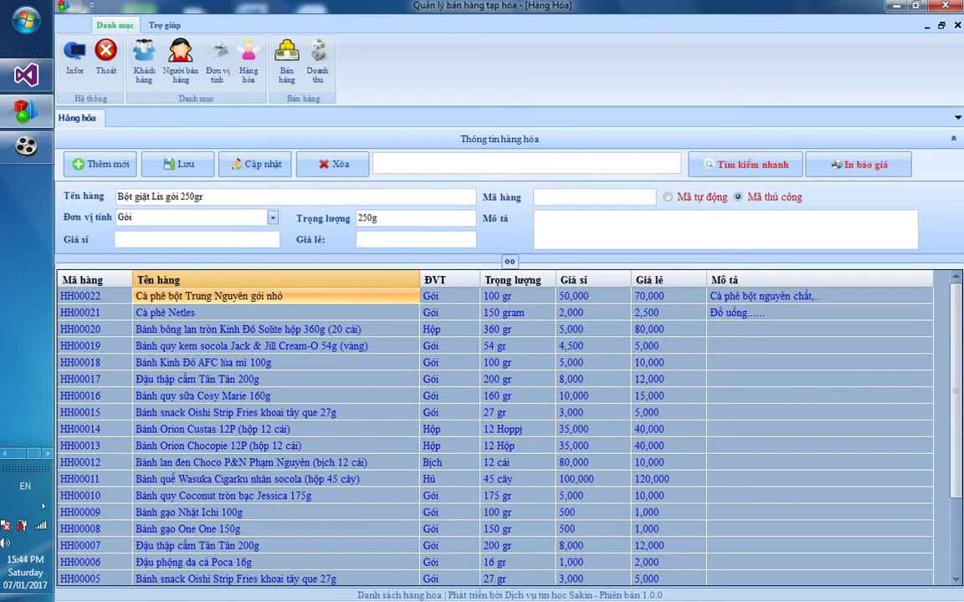
type("r")
key("Tab")
Set prices 12,000 wholesale and 15,000 retail, code LI0001, and save the product
type("12000")
key("Tab")
type("15000")
left_click(537, 197)
type("BG")
key("BackSpace")
key("BackSpace")
type("LI0001")
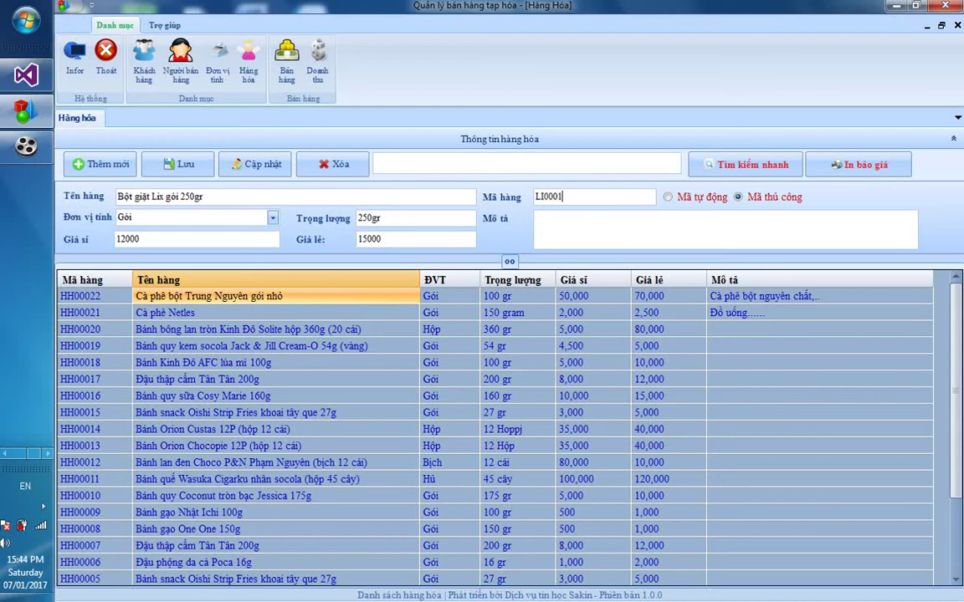
left_click(177, 164)
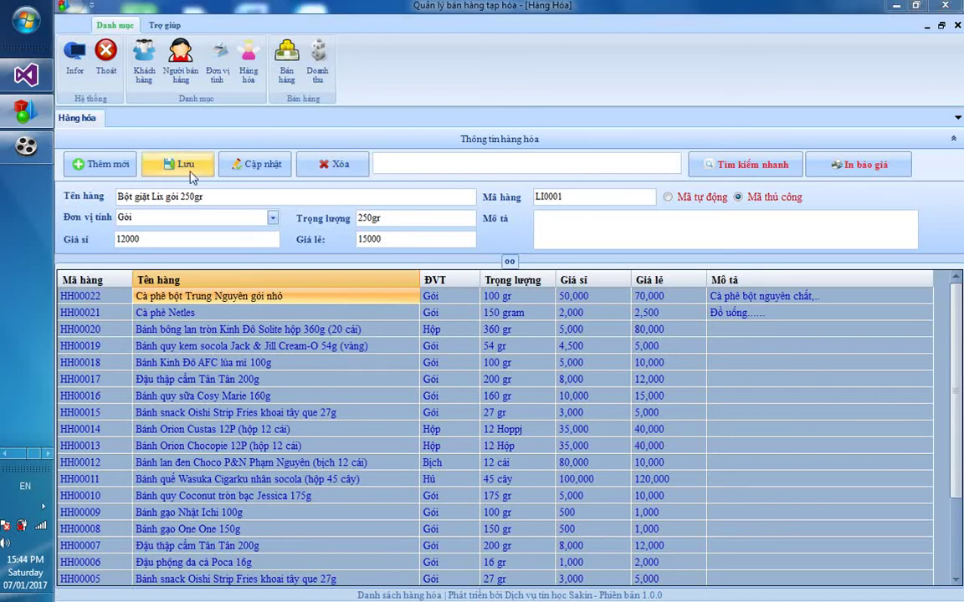
left_click(577, 359)
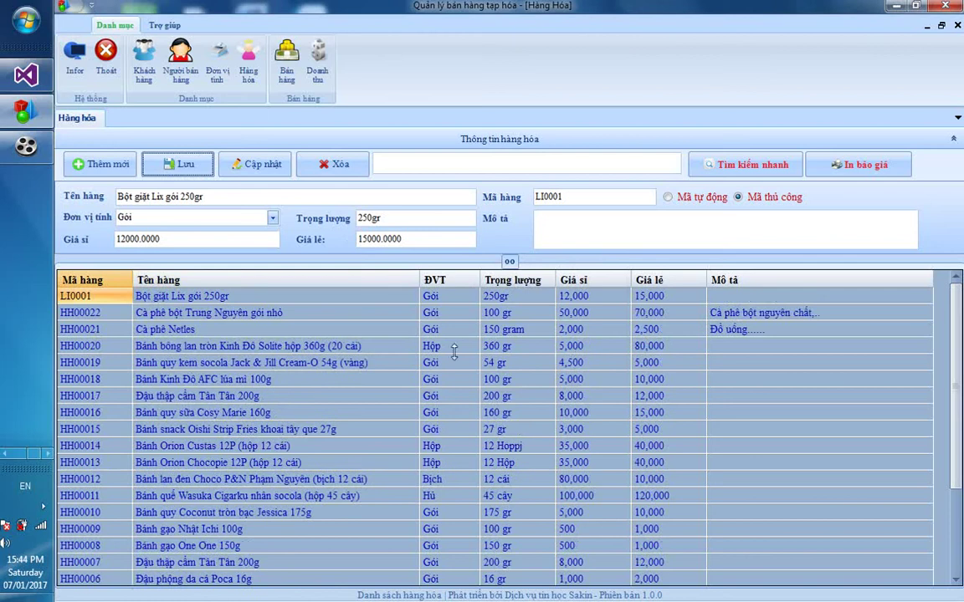
Give product LI0001 the description 'bột giặt cao cấp' and save the update
left_click(250, 314)
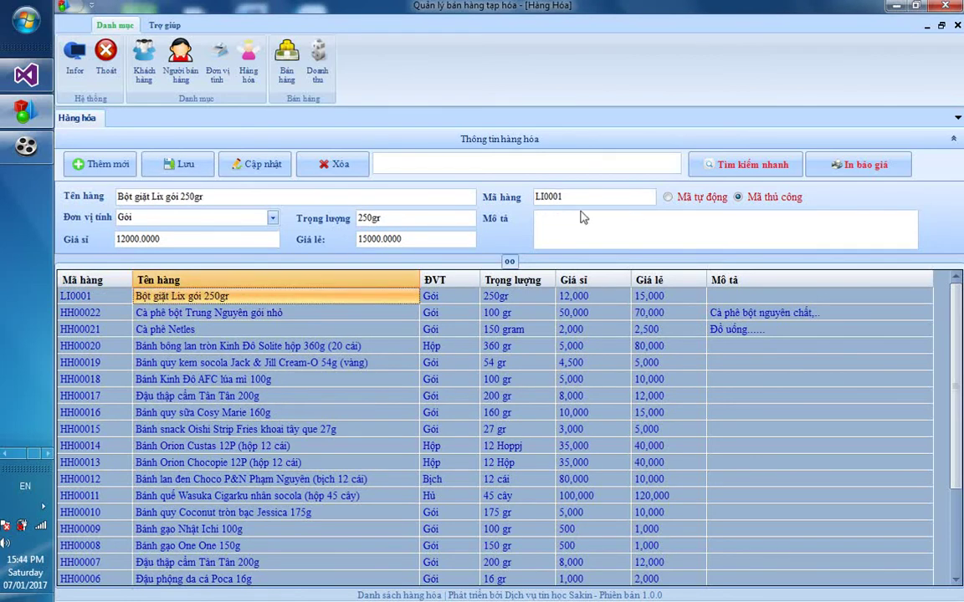
left_click(91, 299)
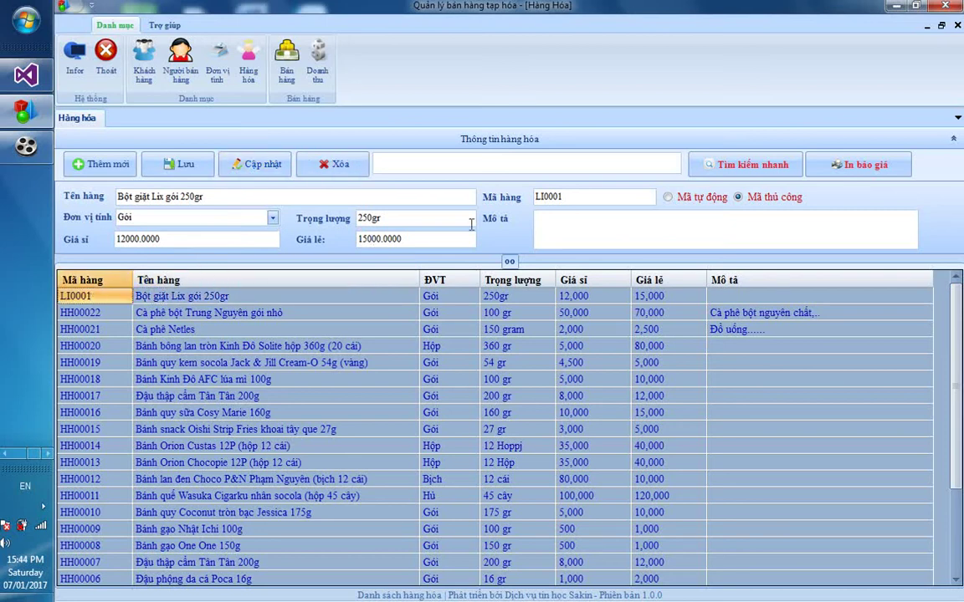
left_click(564, 230)
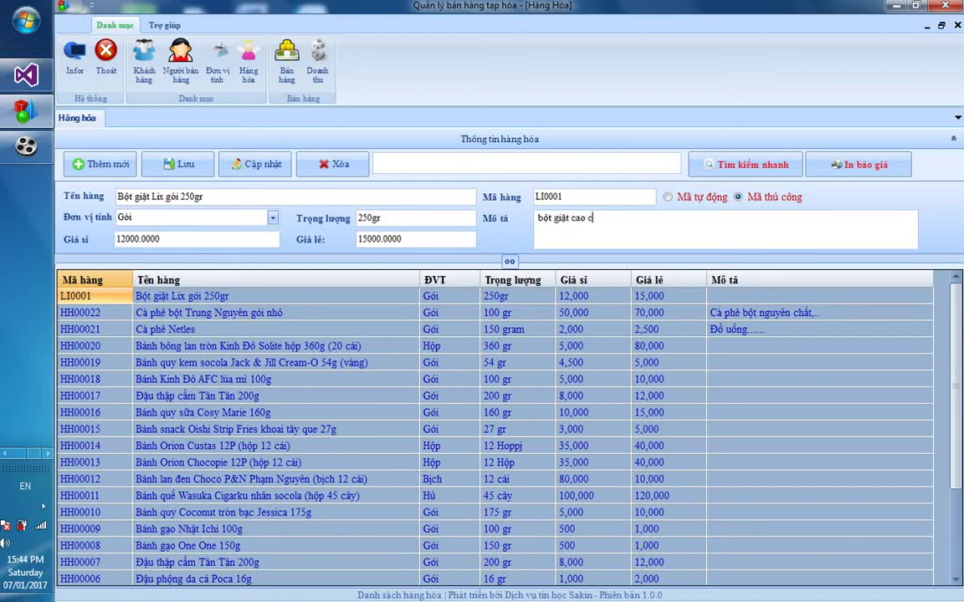
left_click(272, 164)
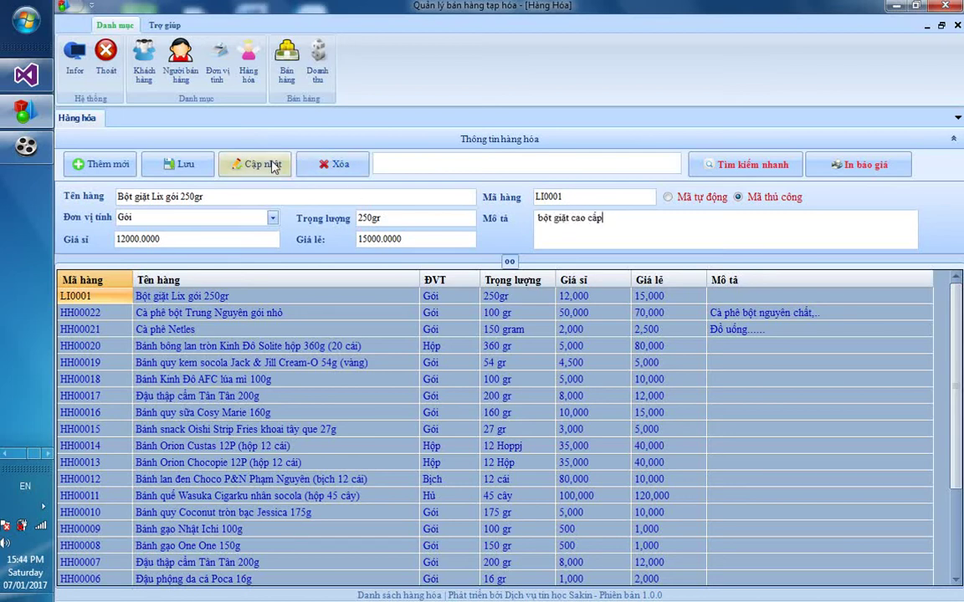
left_click(544, 361)
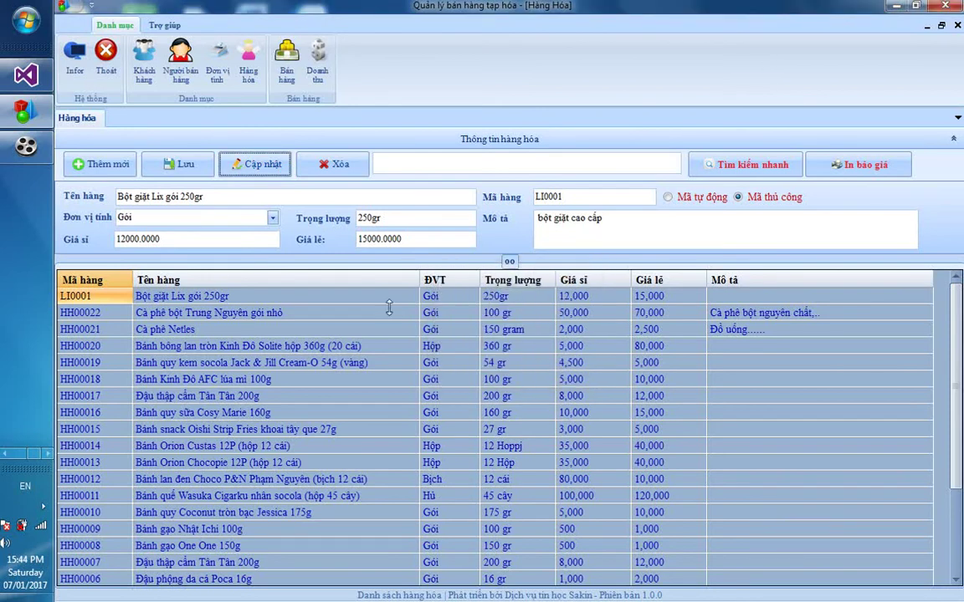
left_click(402, 296)
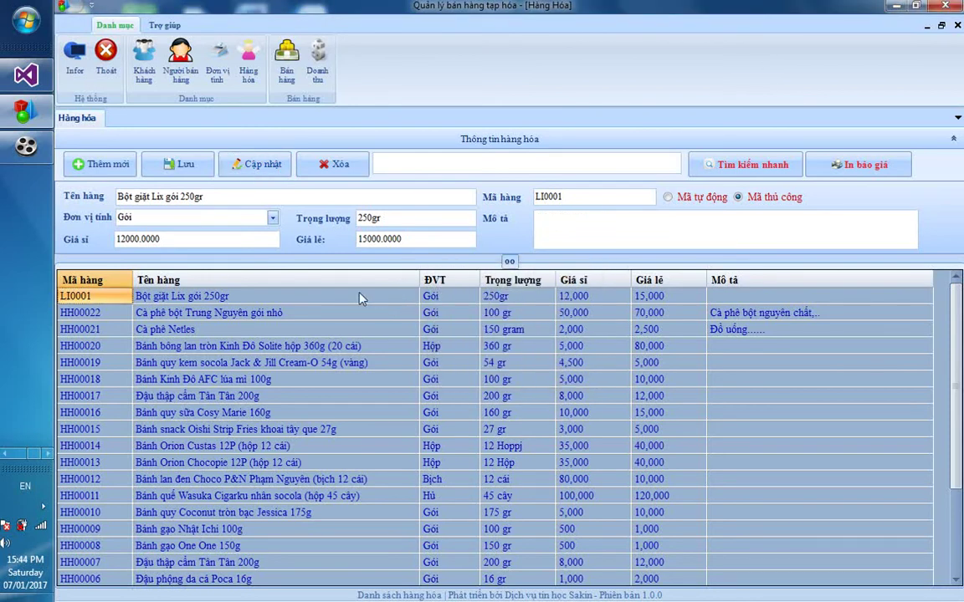
left_click(359, 297)
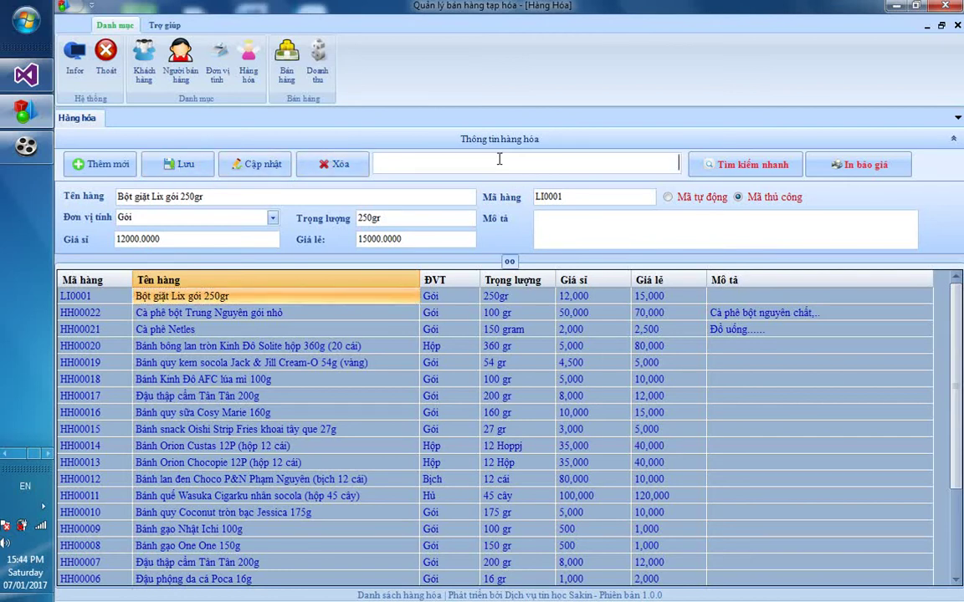
type("Cạ")
type("à p")
type("hê")
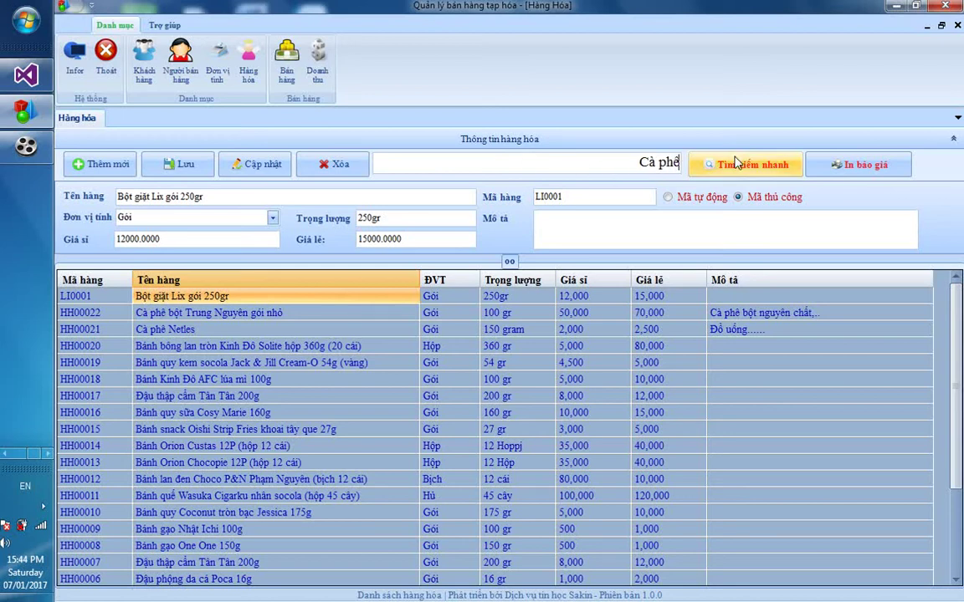
left_click(733, 167)
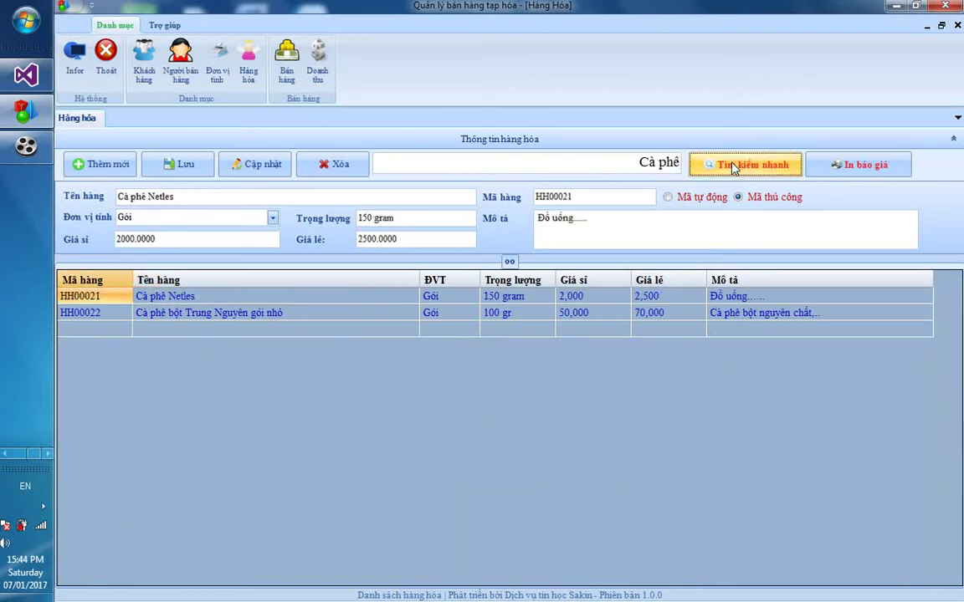
left_click(333, 315)
left_click(338, 299)
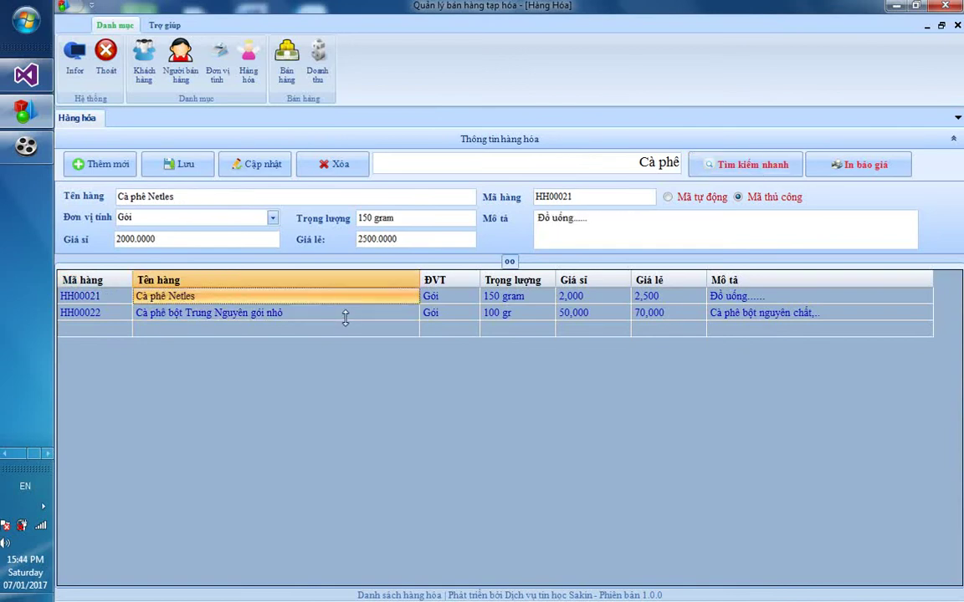
left_click(346, 316)
left_click_drag(577, 160, 693, 163)
key("BackSpace")
left_click(710, 164)
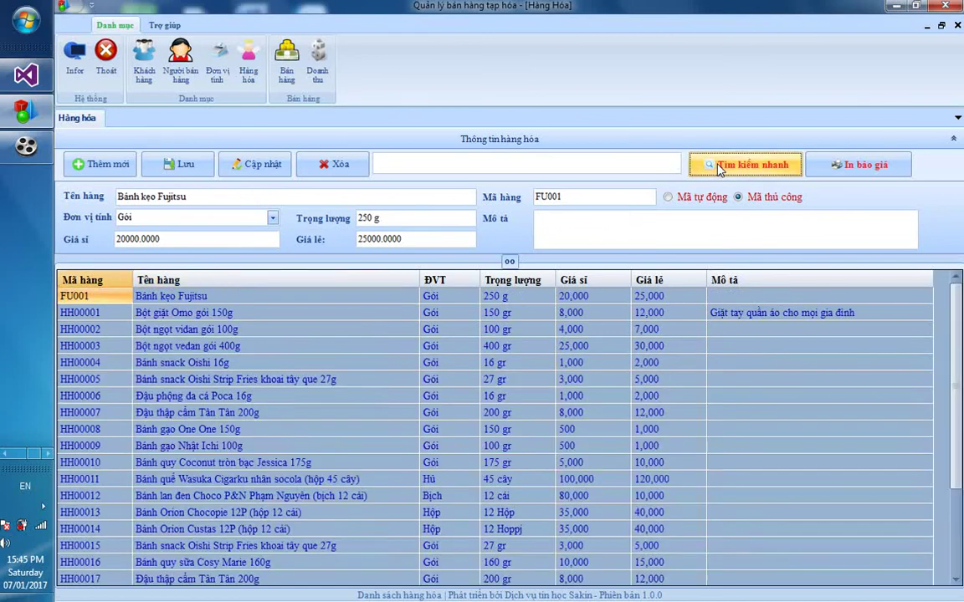
left_click(833, 171)
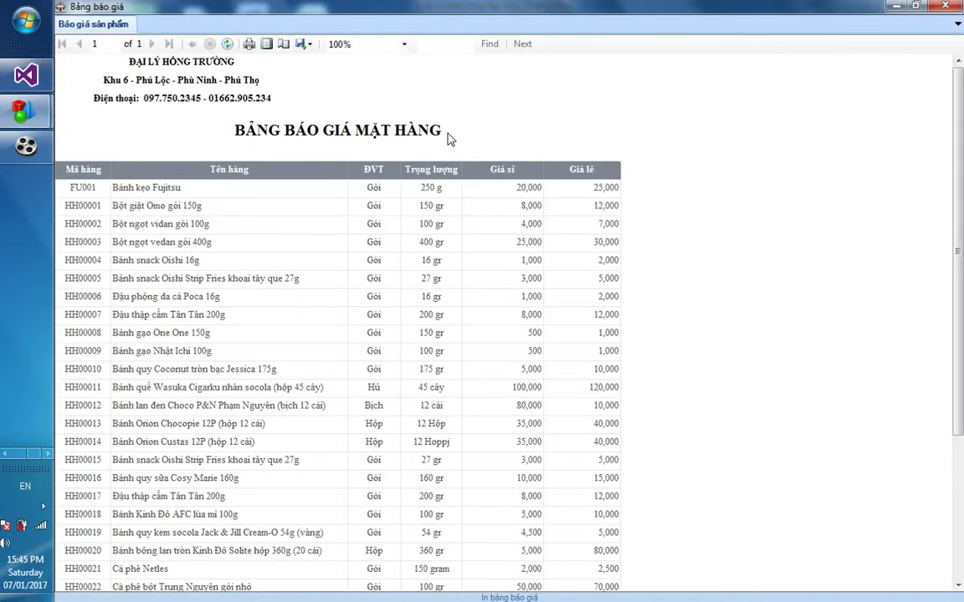
View the price list report as full pages at 100% zoom
left_click(266, 44)
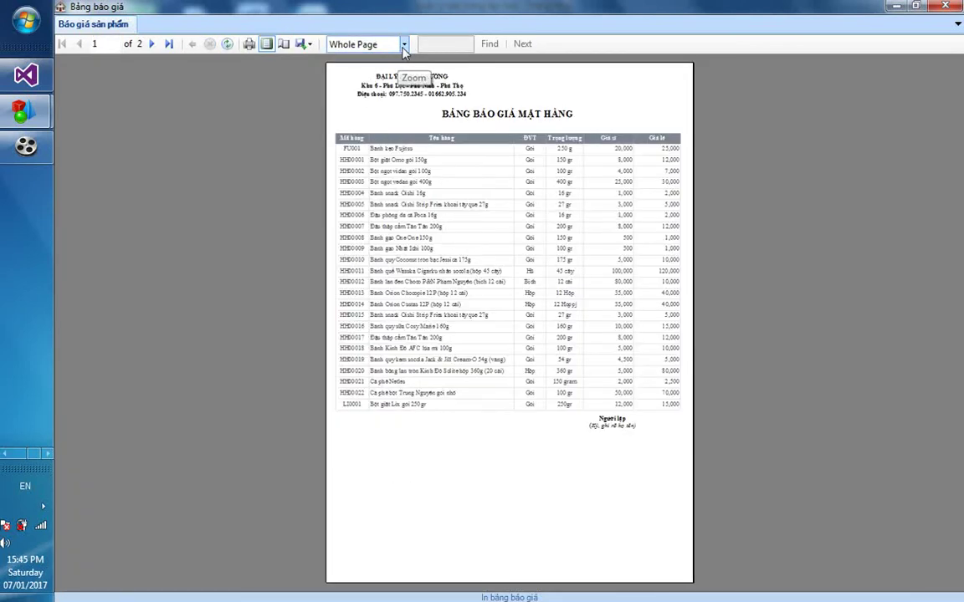
left_click(403, 45)
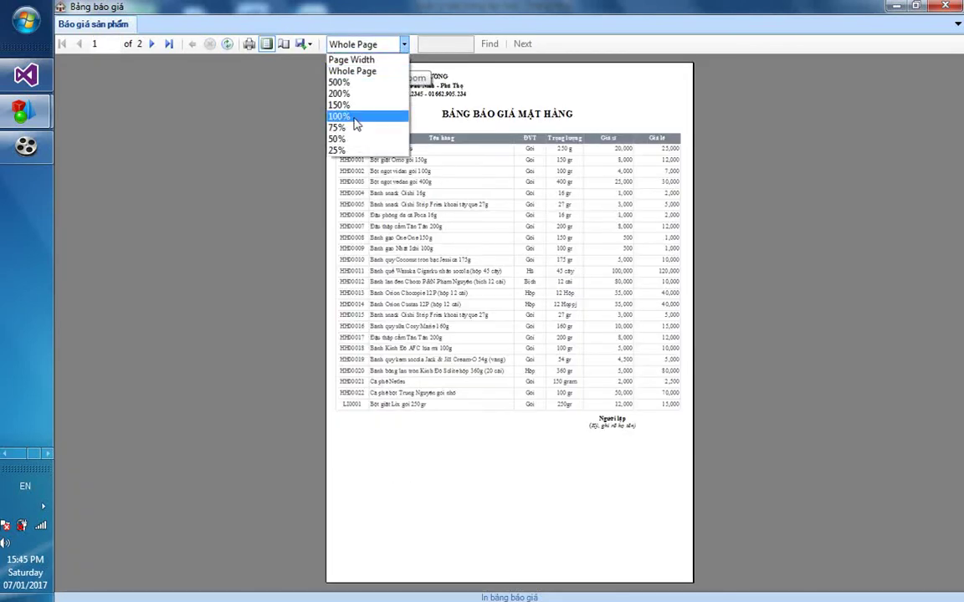
left_click(355, 116)
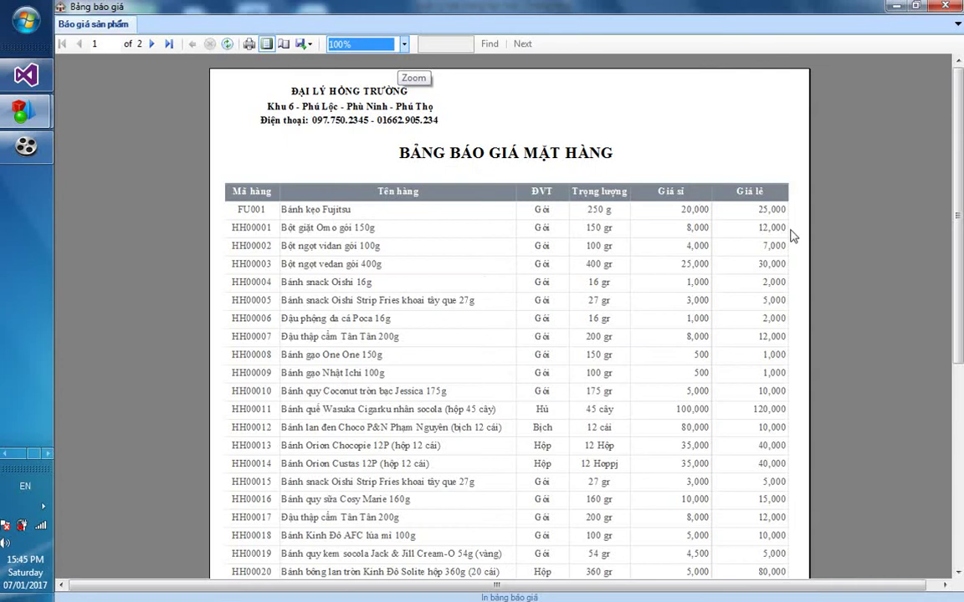
left_click_drag(959, 167, 959, 155)
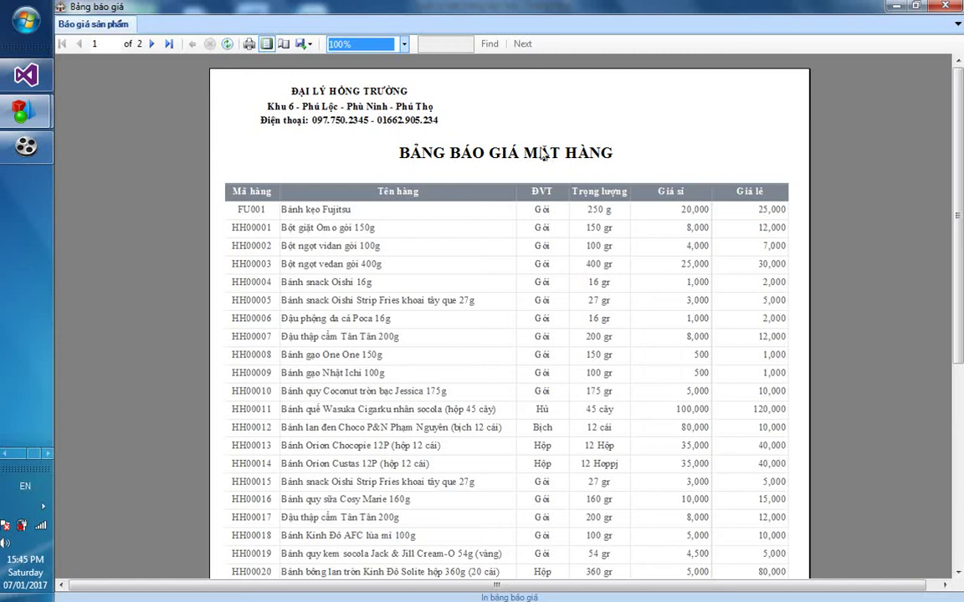
Export the price list to the Desktop as bang bao gia.pdf and close the report and program
left_click(312, 44)
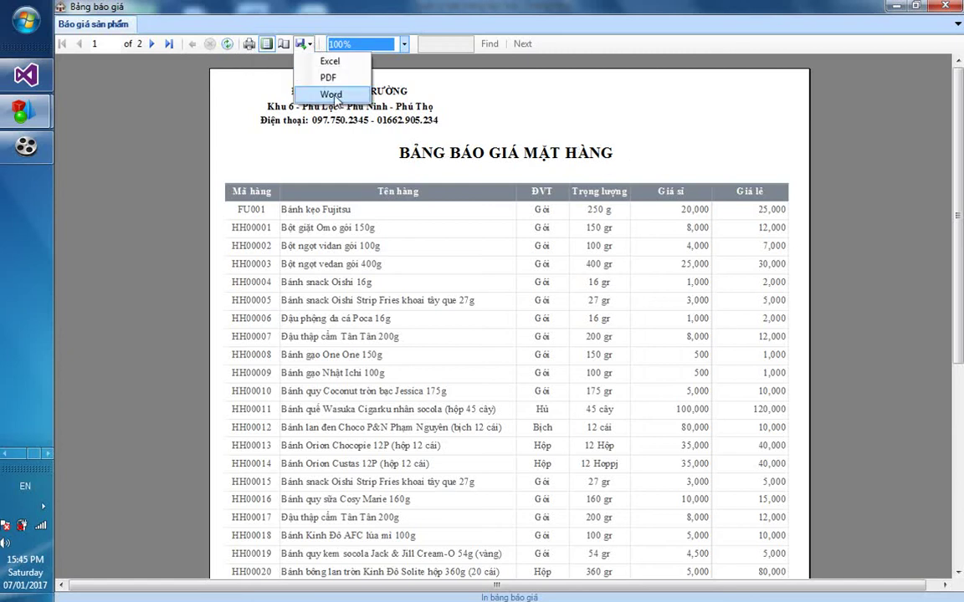
left_click(297, 78)
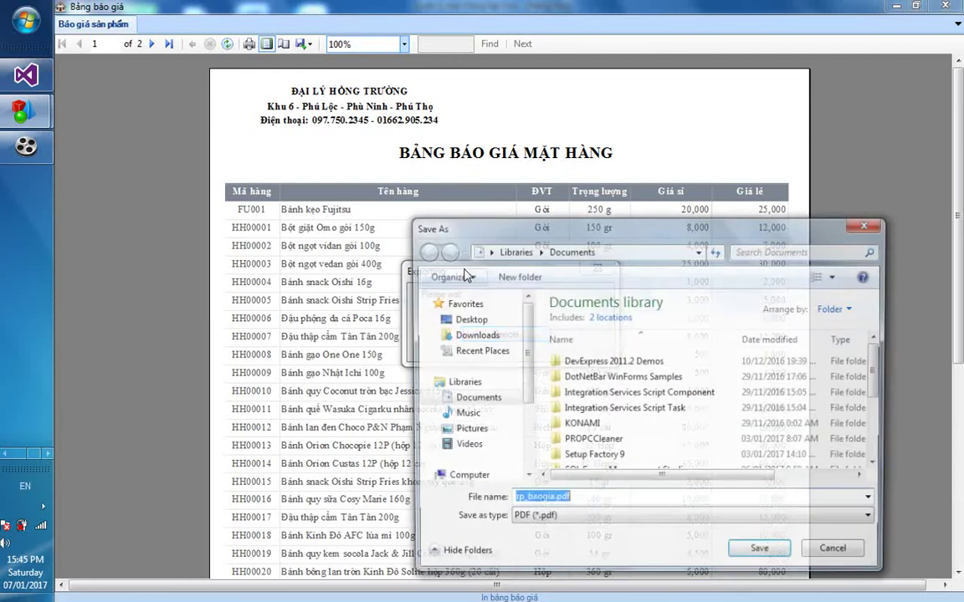
left_click(467, 319)
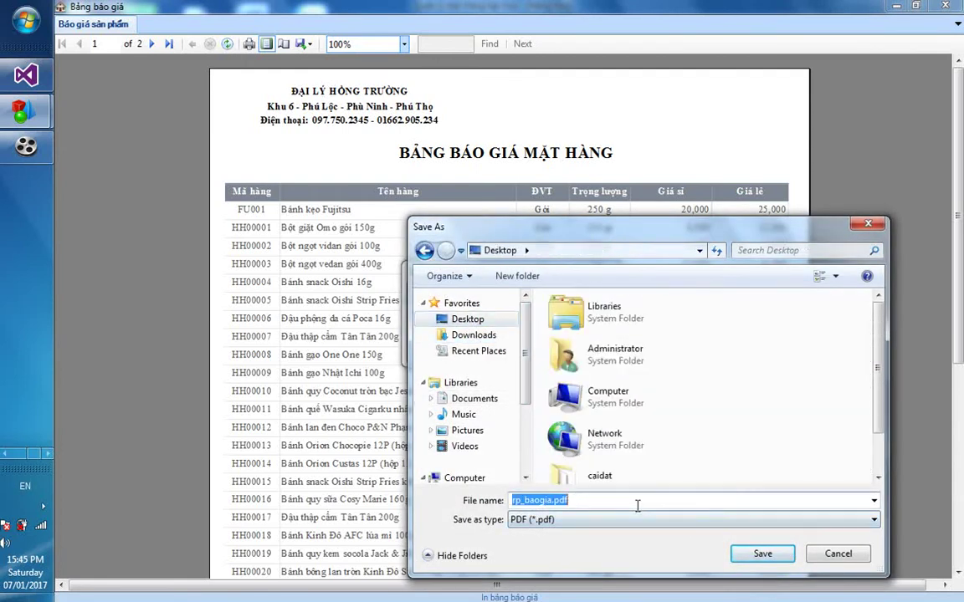
type("bang bao gia")
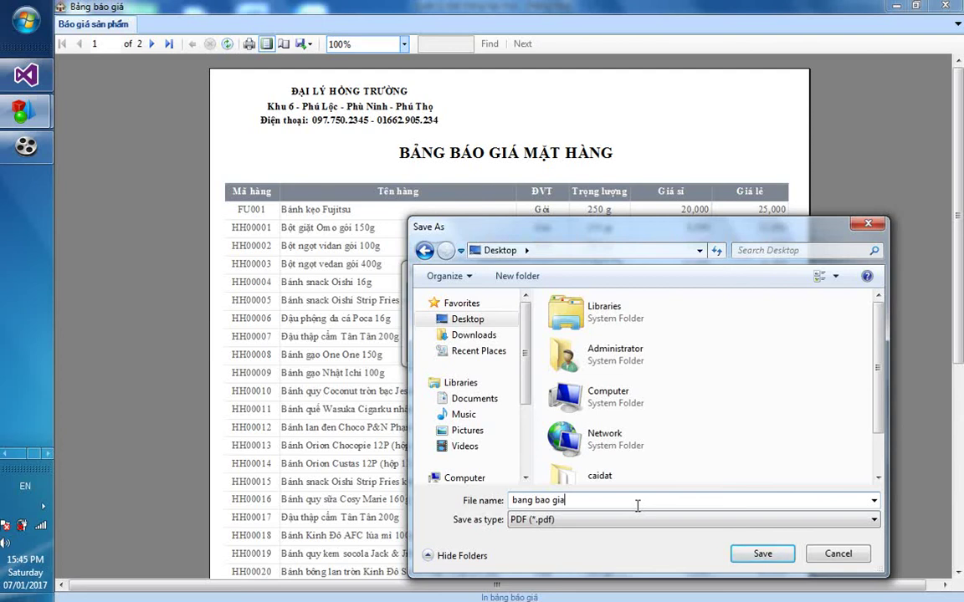
key("Return")
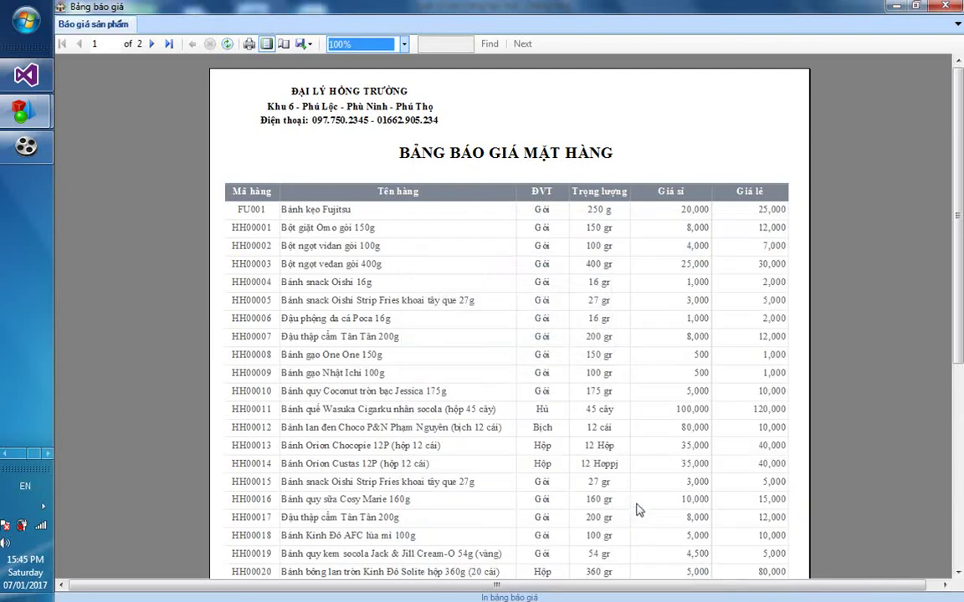
left_click(944, 6)
left_click(933, 10)
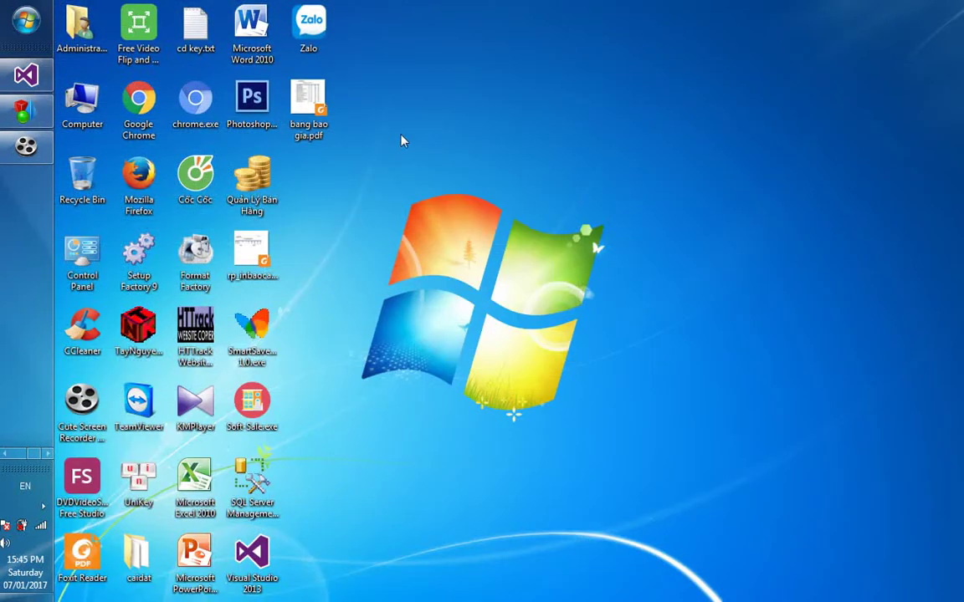
Open bang bao gia.pdf to check the two-page price list, then minimize Foxit Reader
double_click(307, 122)
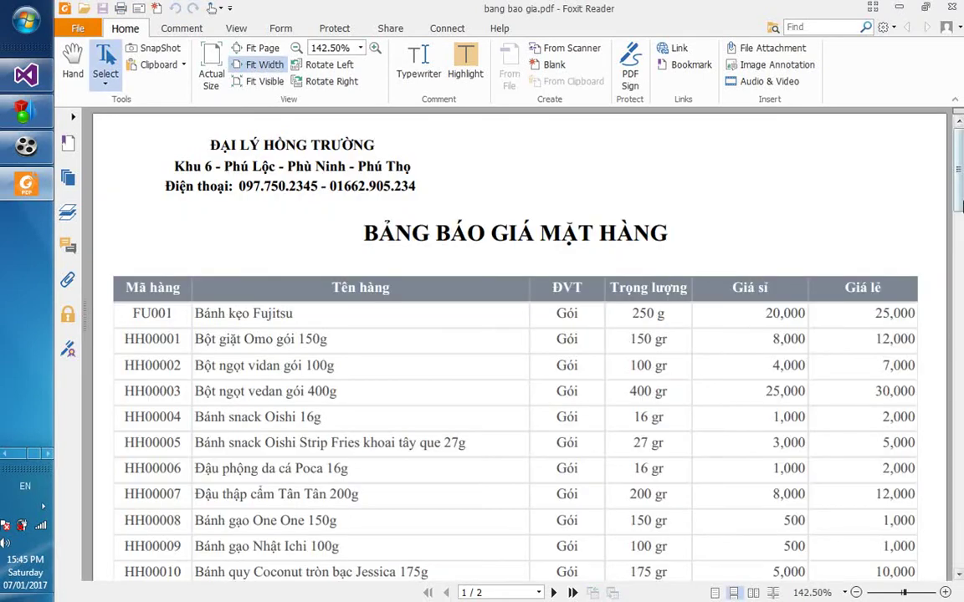
left_click_drag(961, 205, 959, 191)
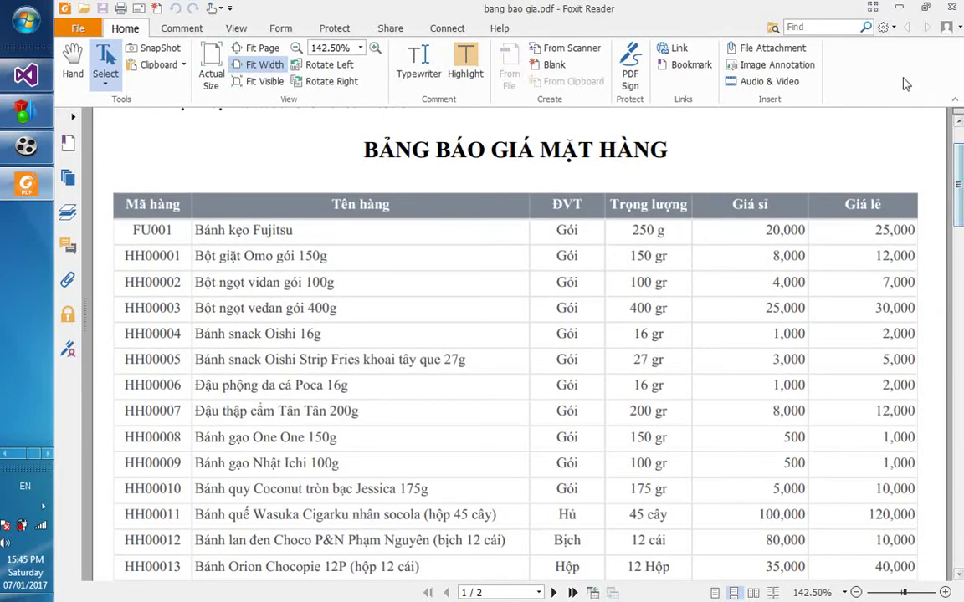
left_click(898, 7)
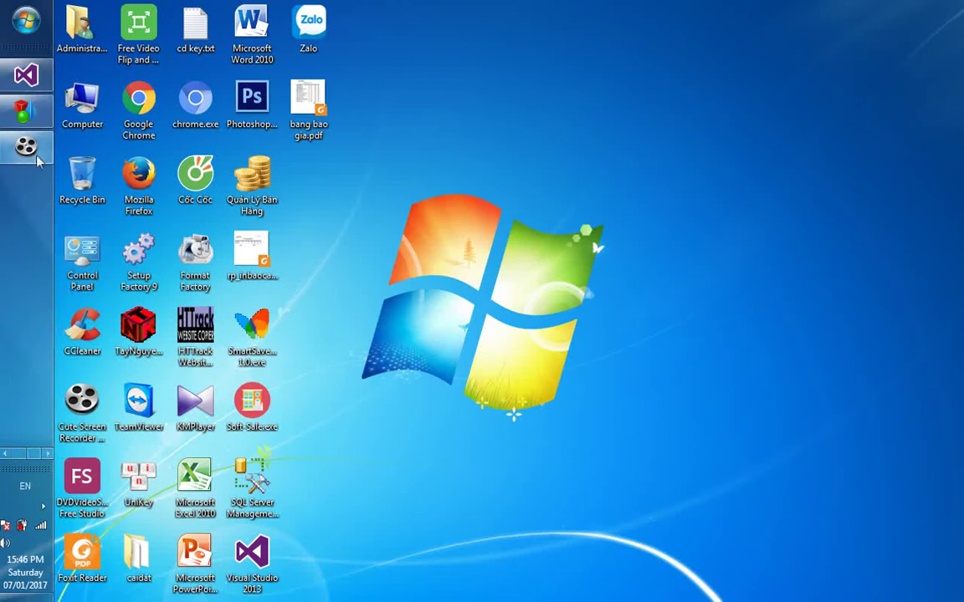
Restore the app, delete product FU001 Bánh kẹo Fujitsu, and bring up the sales invoice form
left_click(25, 109)
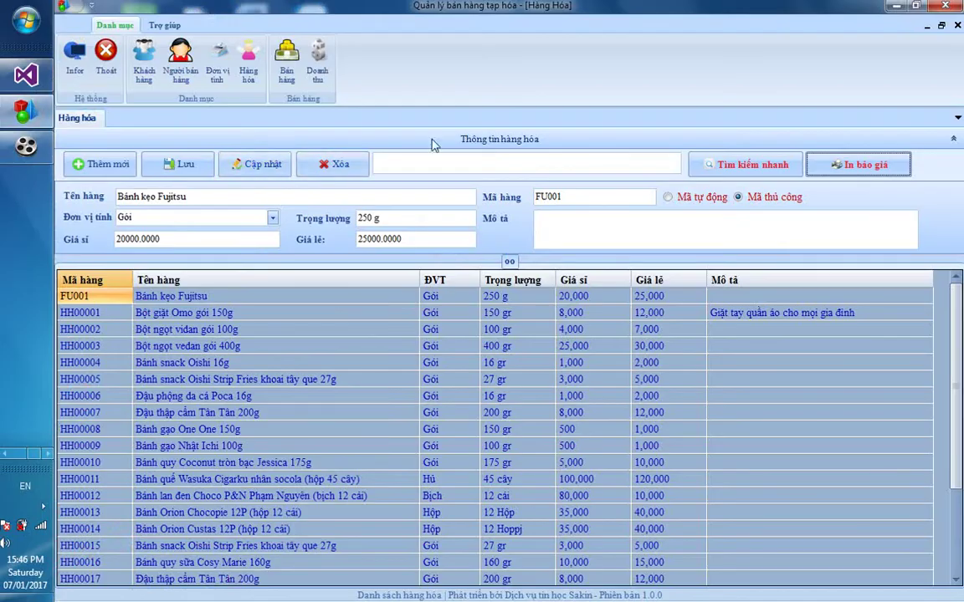
left_click(315, 299)
left_click(320, 164)
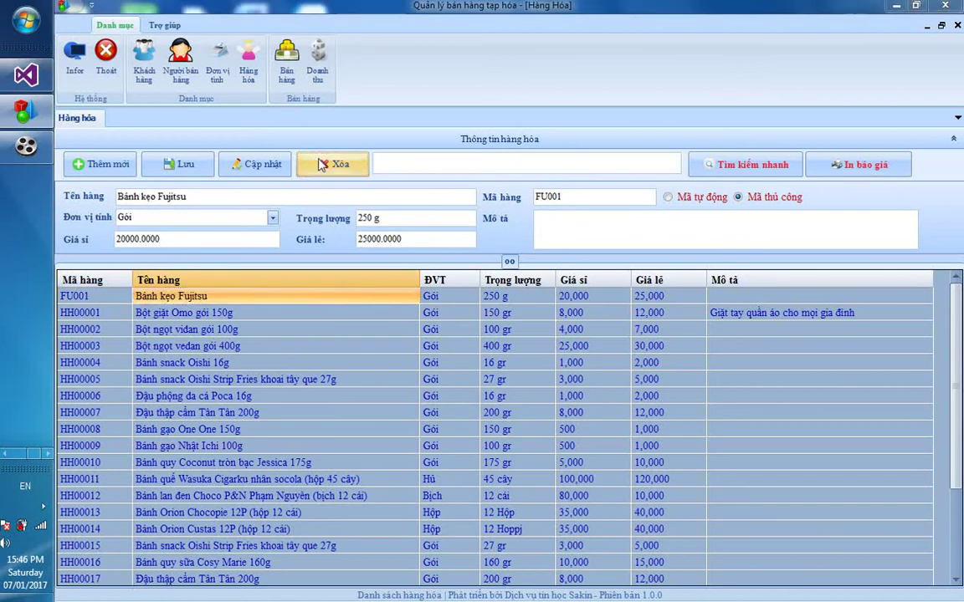
left_click(520, 360)
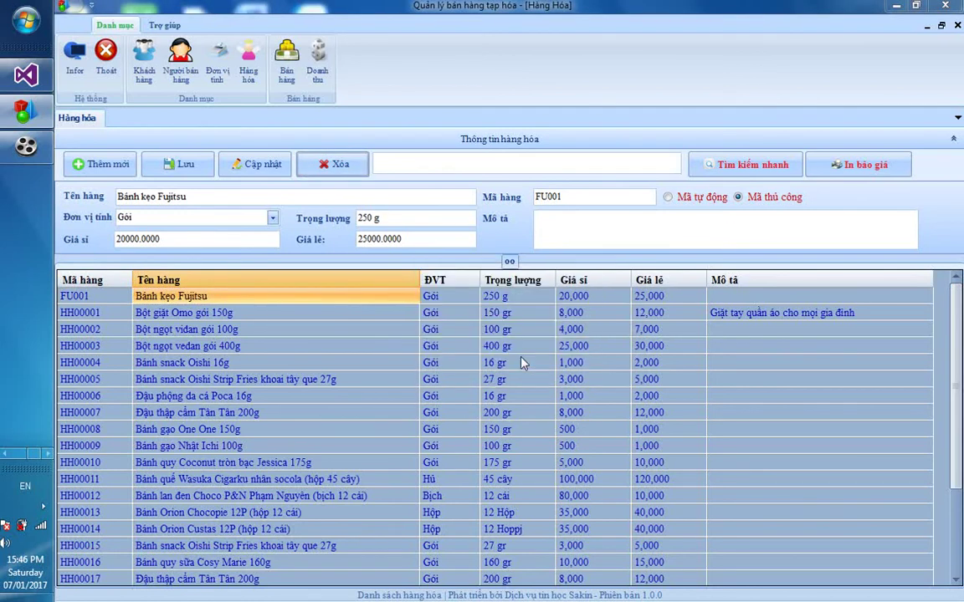
key("Return")
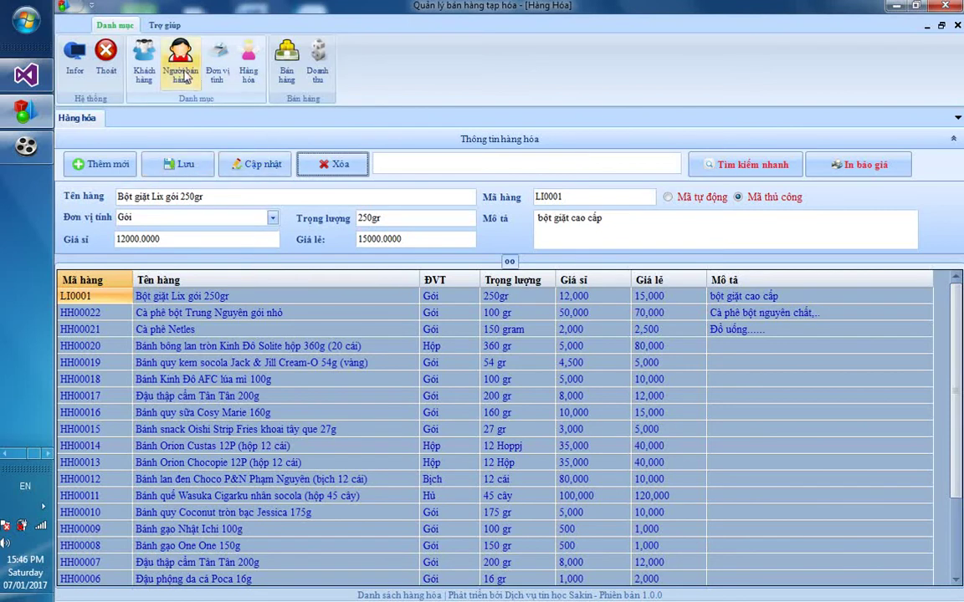
left_click(287, 74)
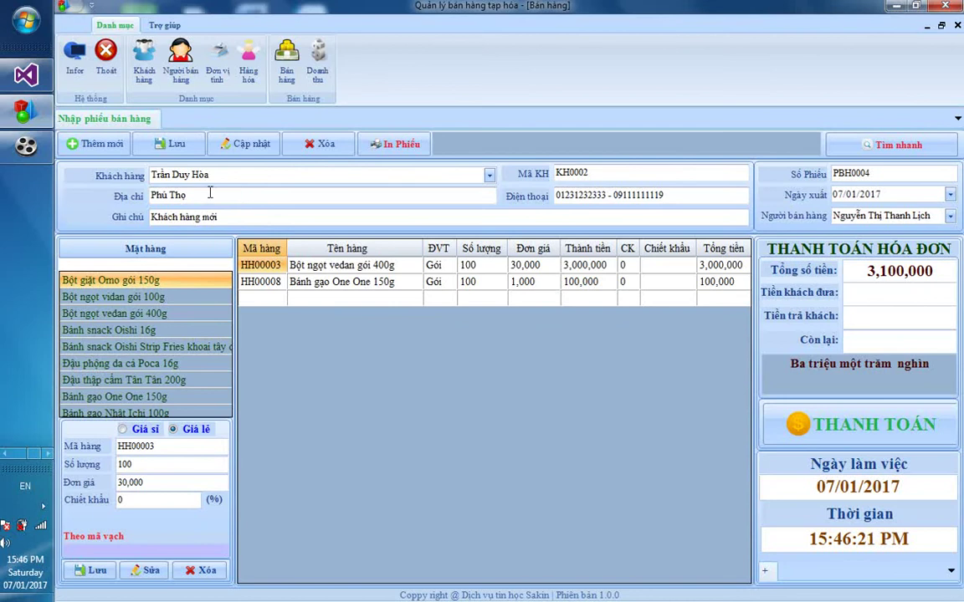
Assign a different customer to the current invoice, save it, and start a blank invoice
left_click(142, 73)
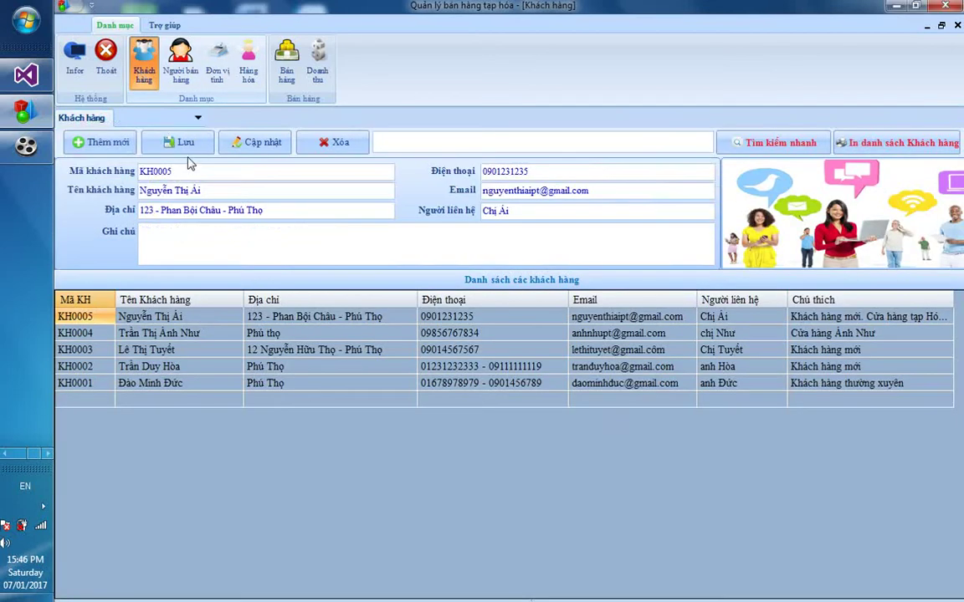
left_click_drag(205, 191, 123, 175)
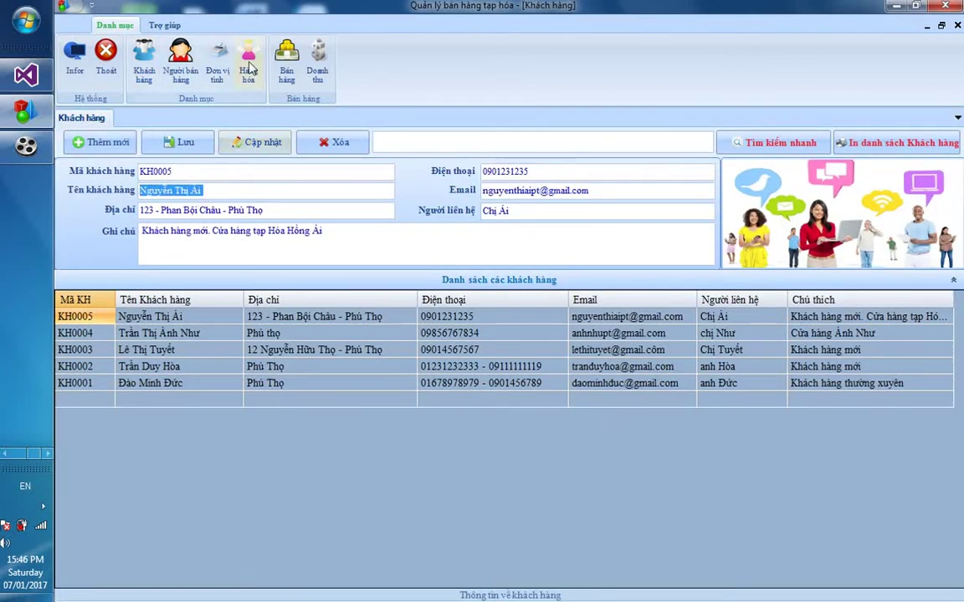
left_click(287, 67)
left_click(488, 176)
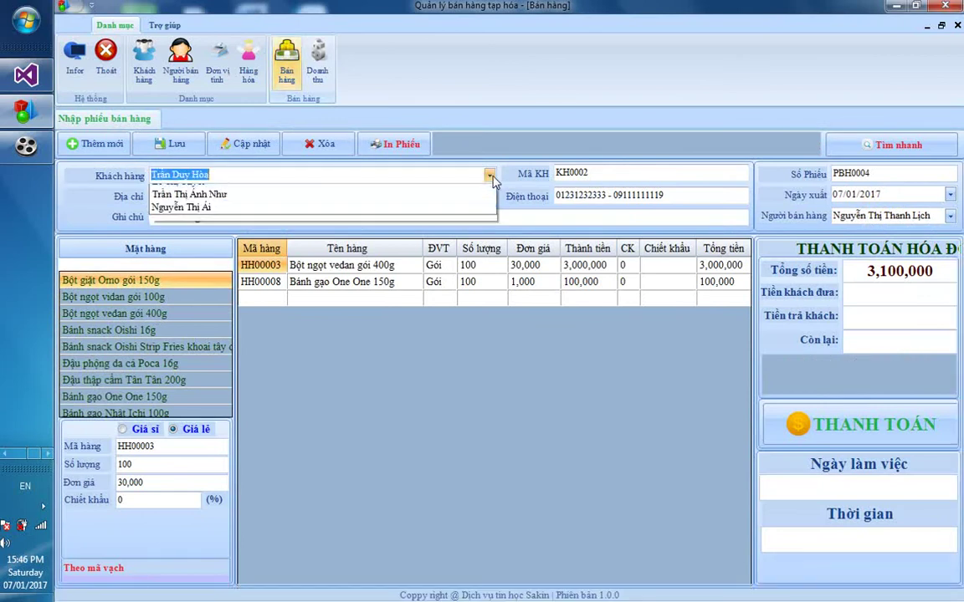
left_click(366, 245)
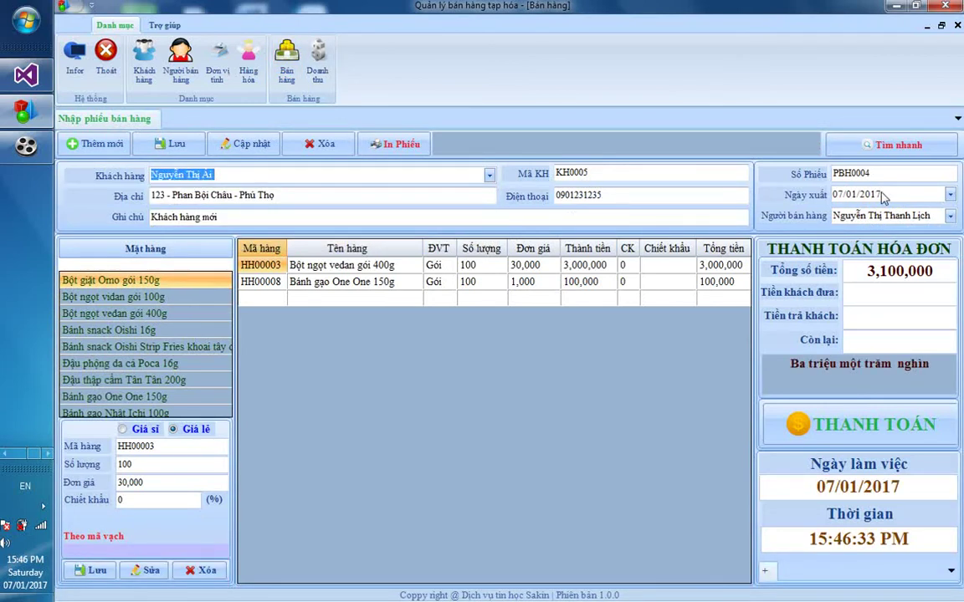
left_click(160, 142)
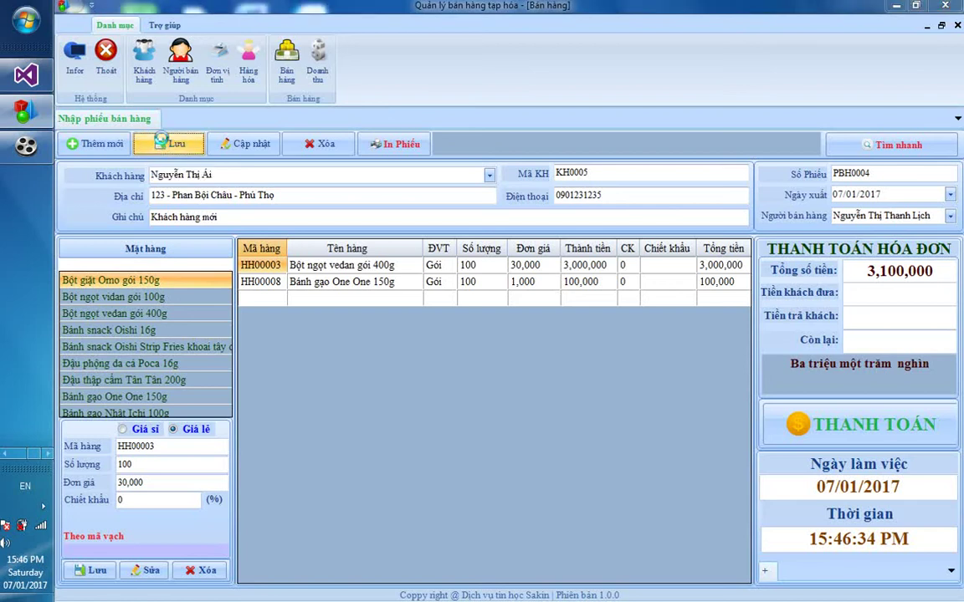
left_click(564, 363)
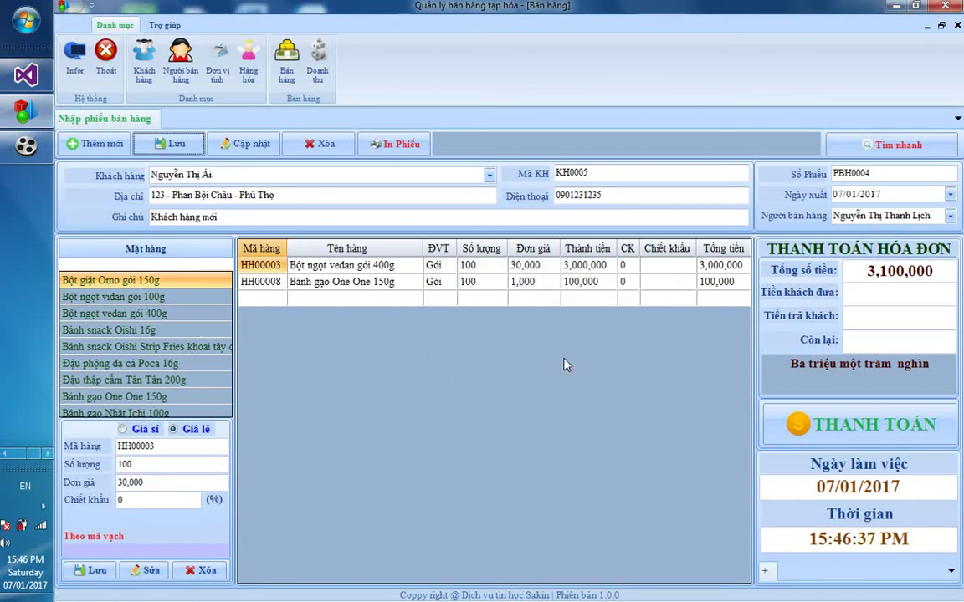
left_click(96, 141)
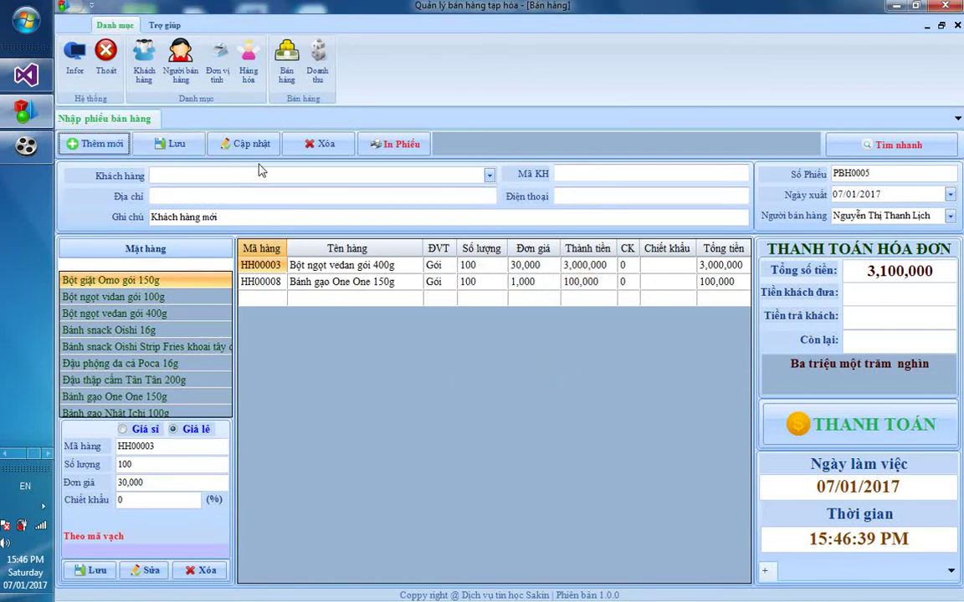
Assign the chosen customer to invoice PBH0005 and save it, acknowledging the success message
left_click(449, 171)
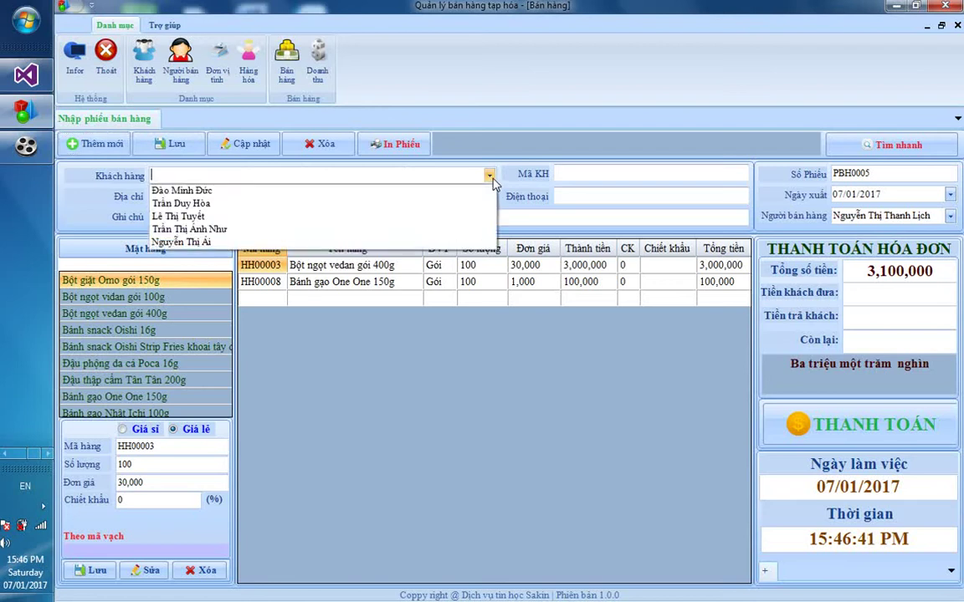
left_click(355, 242)
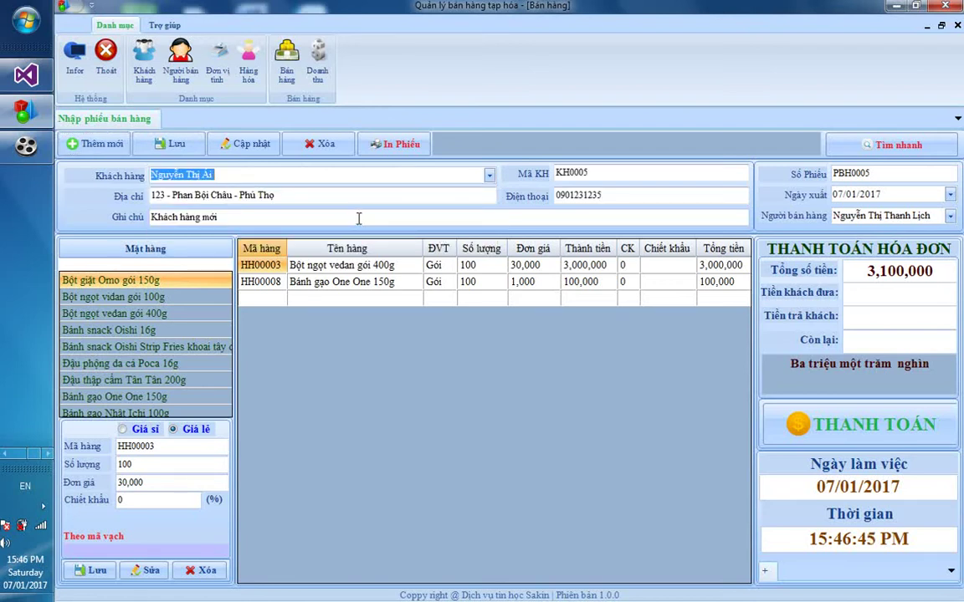
left_click(171, 144)
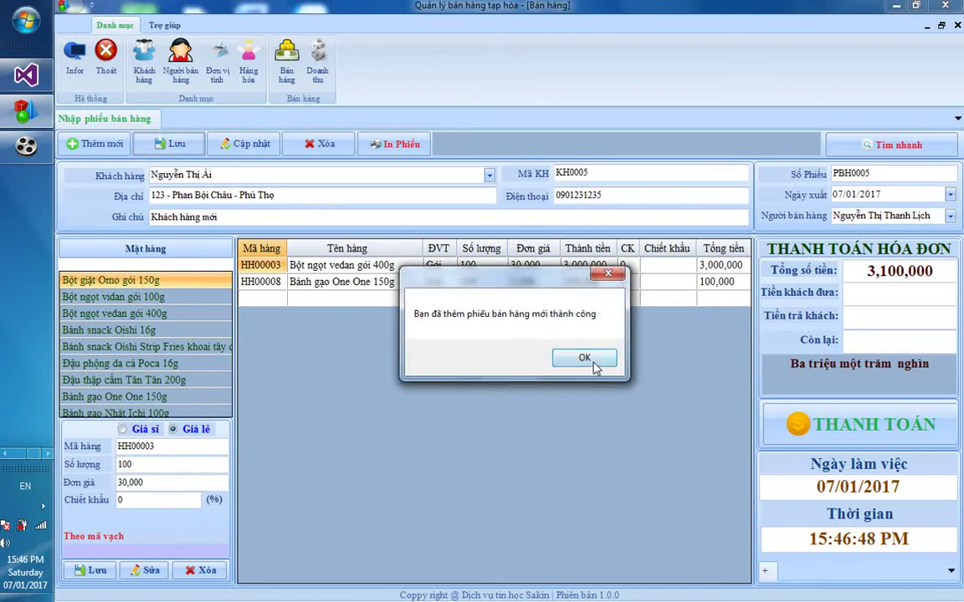
left_click(585, 358)
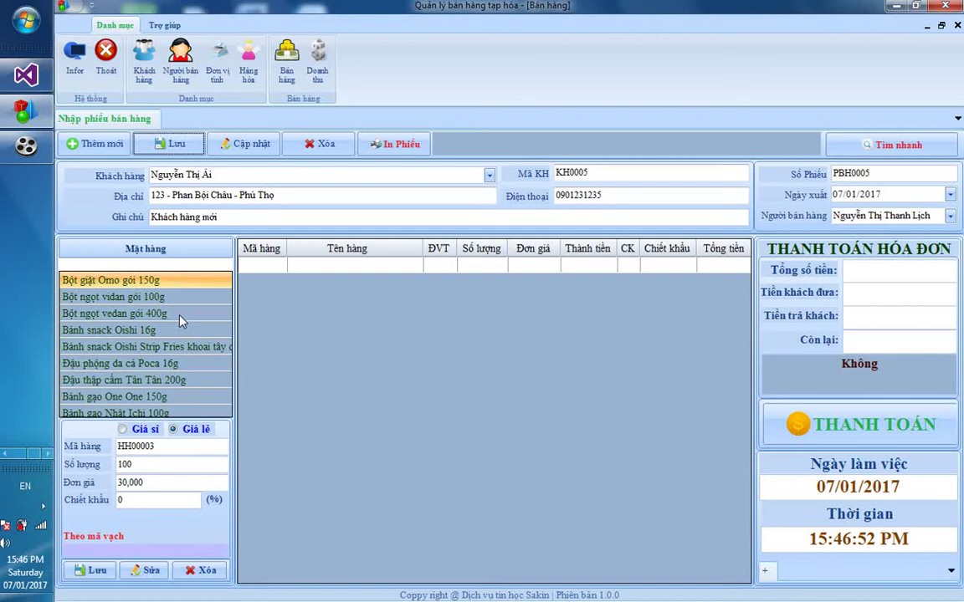
Add Cà phê bột Trung Nguyên gói nhỏ at 10% discount (6,300,000), then clear the search
left_click(176, 264)
type("C")
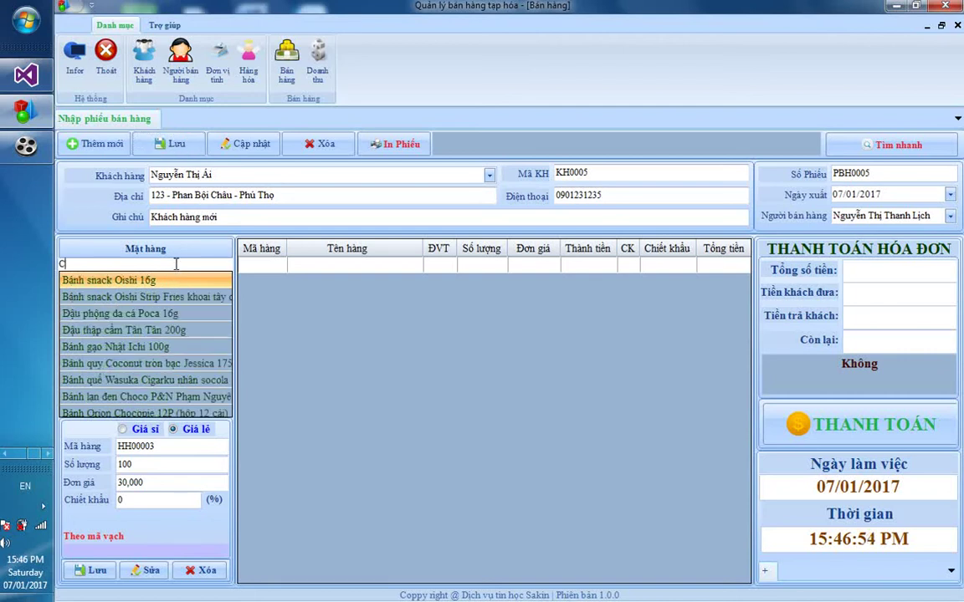
type("af")
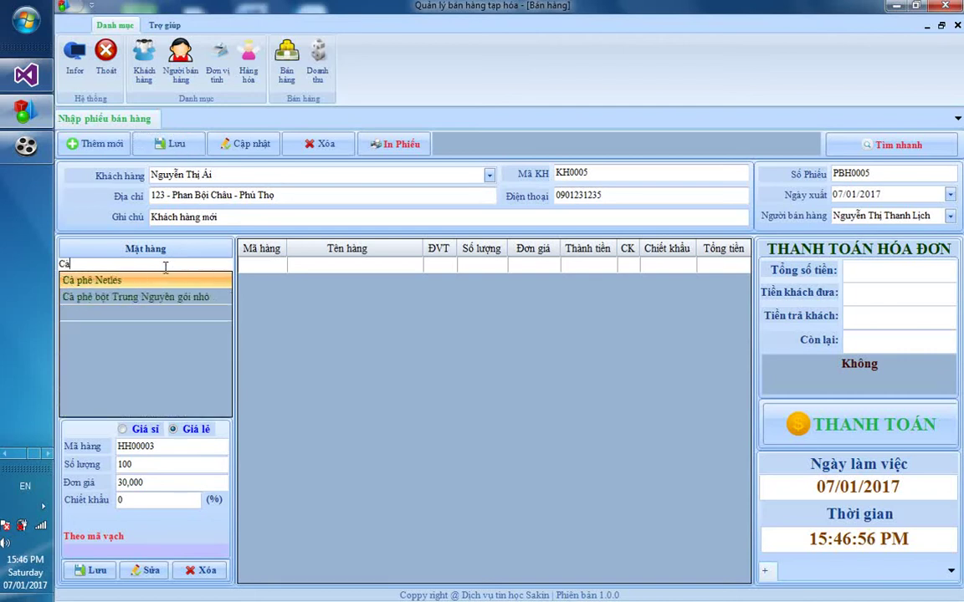
left_click(138, 298)
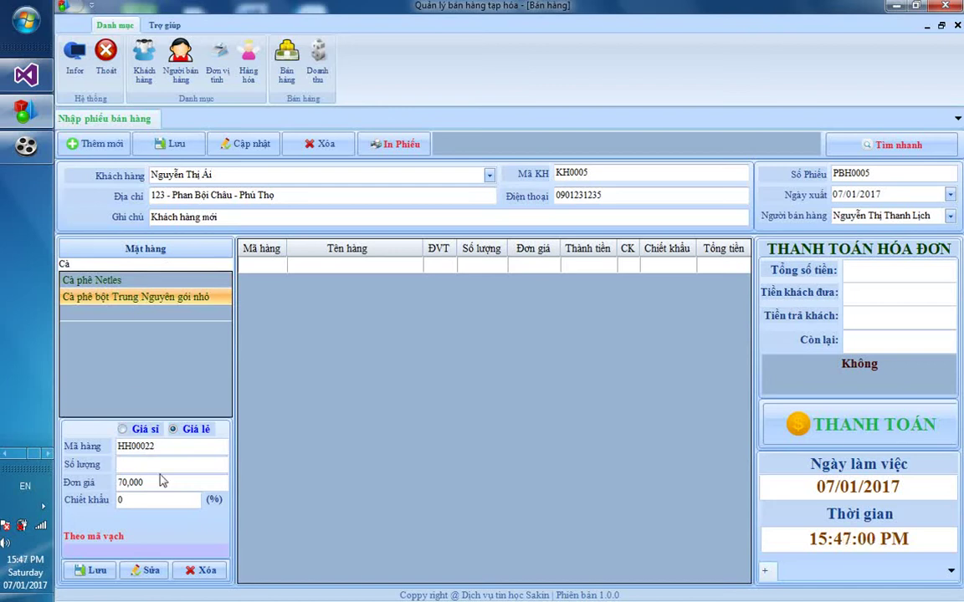
type("100")
key("Tab")
type("10")
left_click(90, 570)
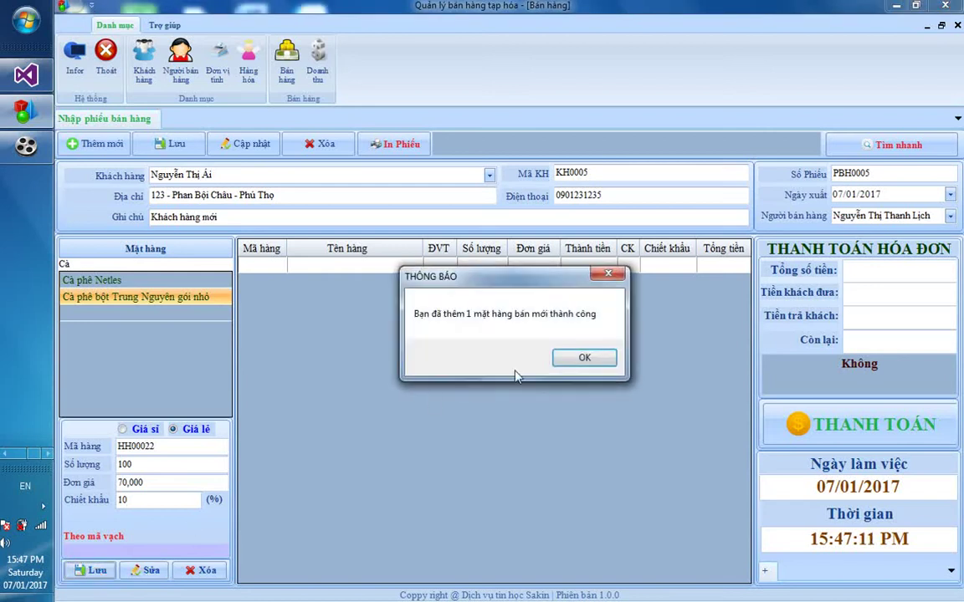
left_click(609, 359)
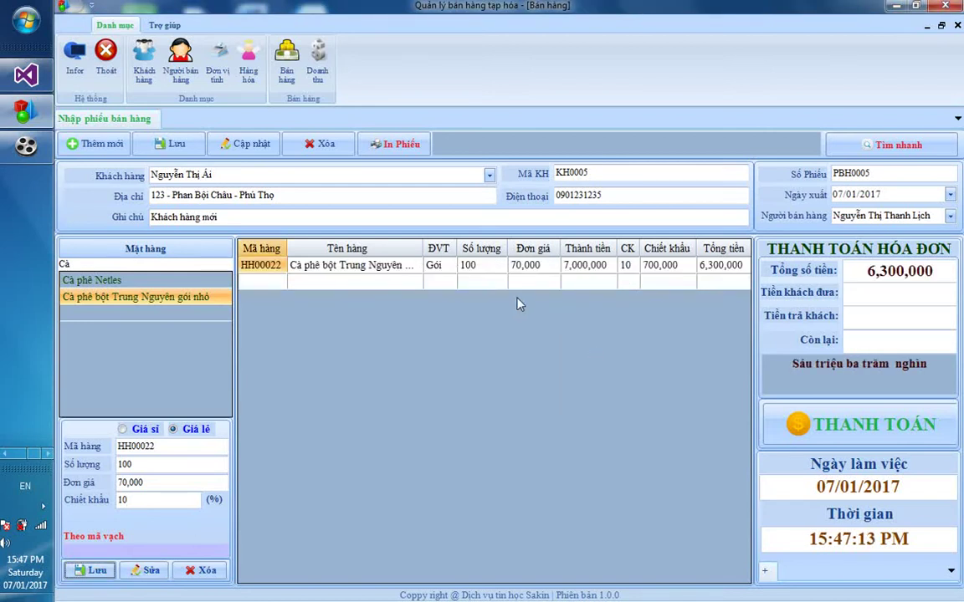
left_click(183, 265)
key("BackSpace")
key("BackSpace")
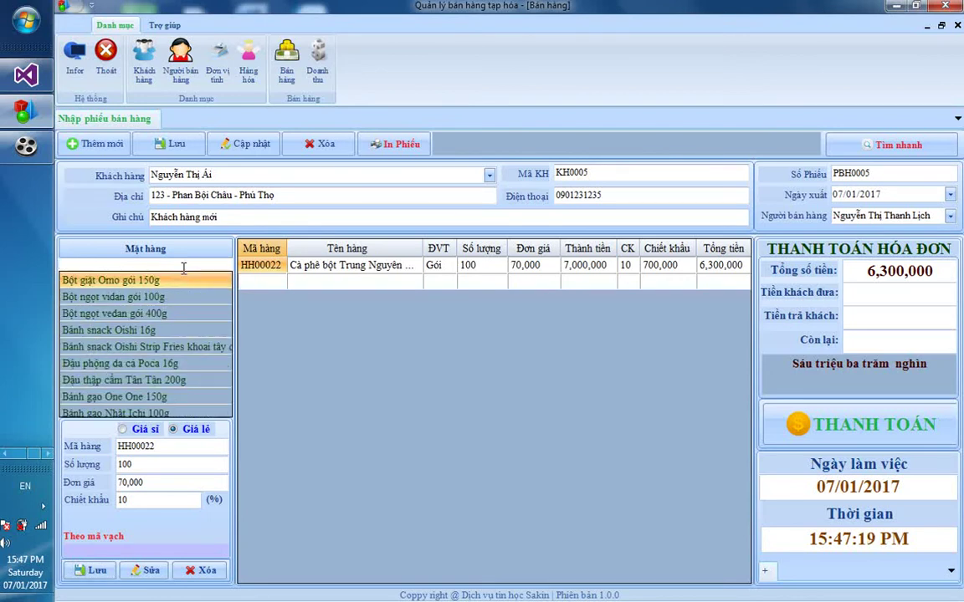
Add 100 packs of Bánh gạo Nhật Ichi 100g at 1,000 each to the invoice
type("Bộ")
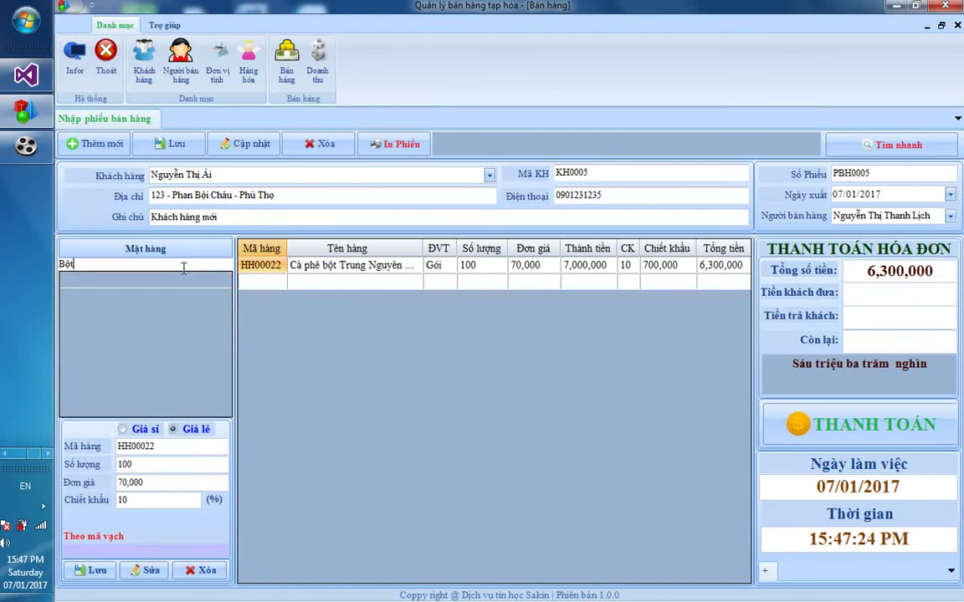
key("BackSpace")
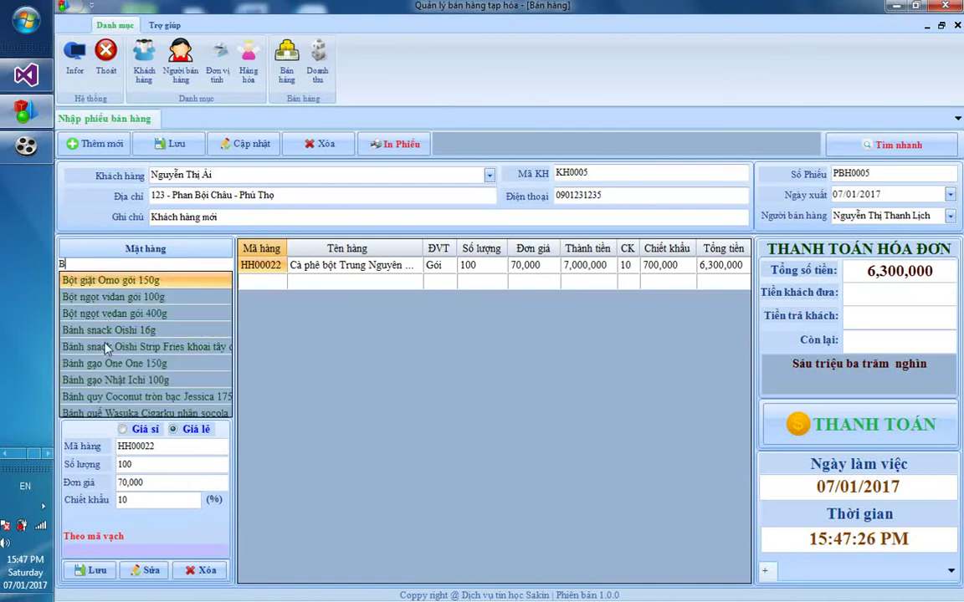
left_click(121, 281)
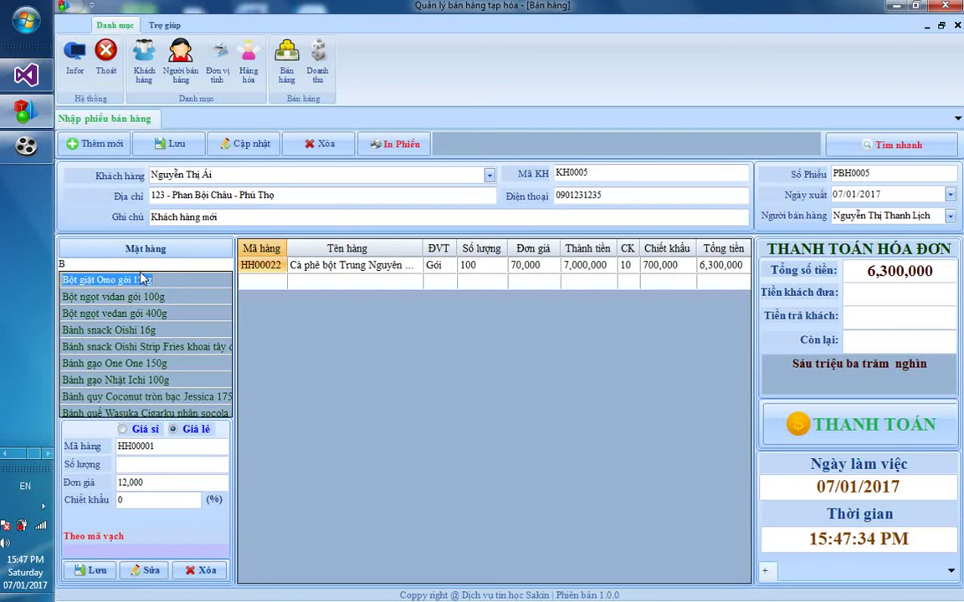
left_click(138, 265)
type("a")
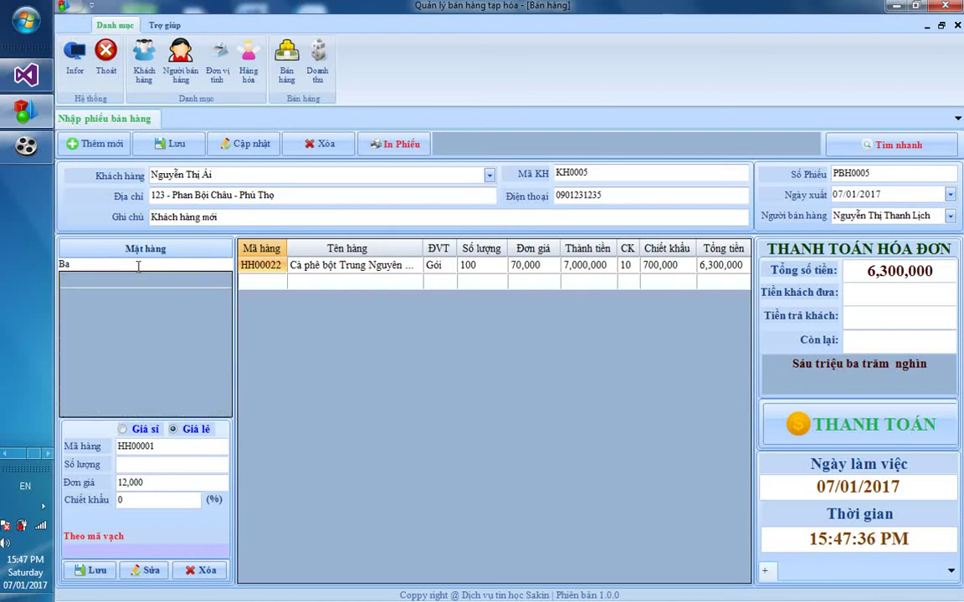
type("nhs")
key("BackSpace")
key("BackSpace")
key("BackSpace")
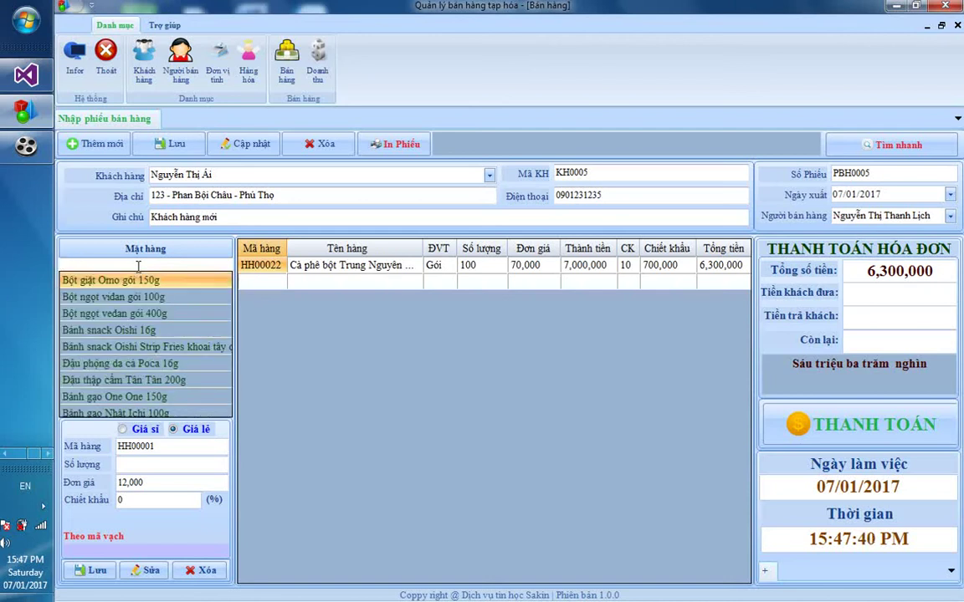
type("Ba")
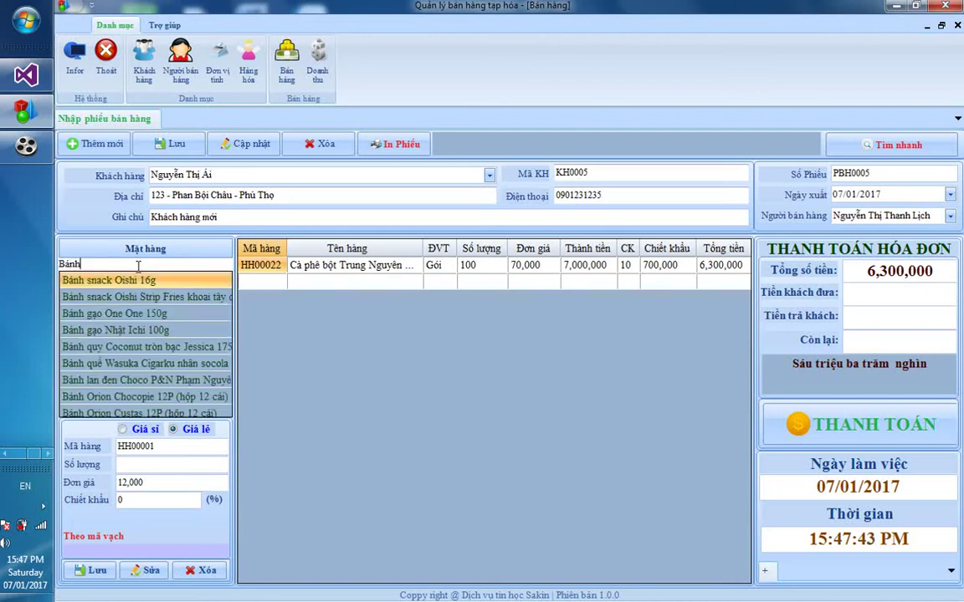
left_click(122, 330)
type("1")
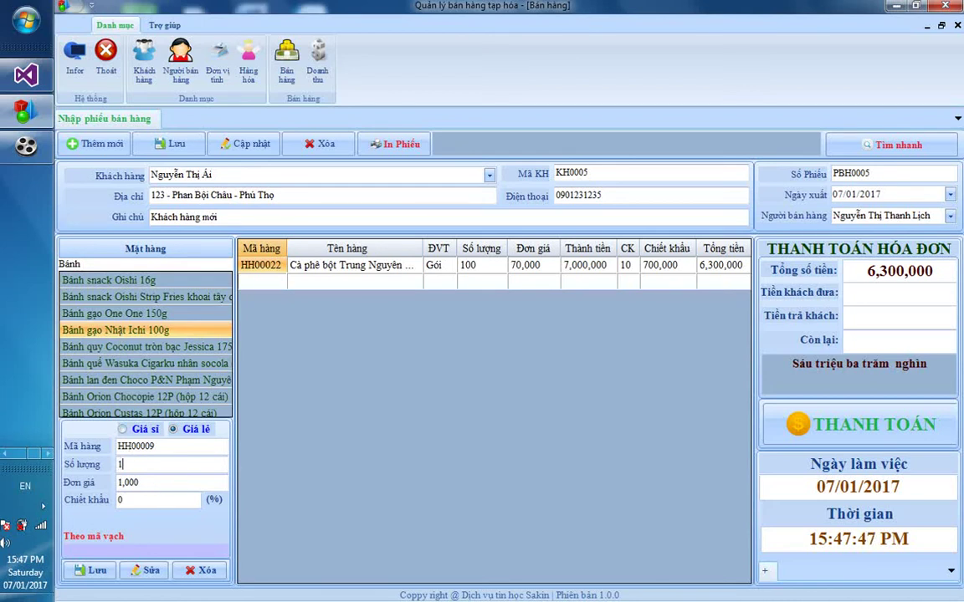
type("00")
left_click(94, 569)
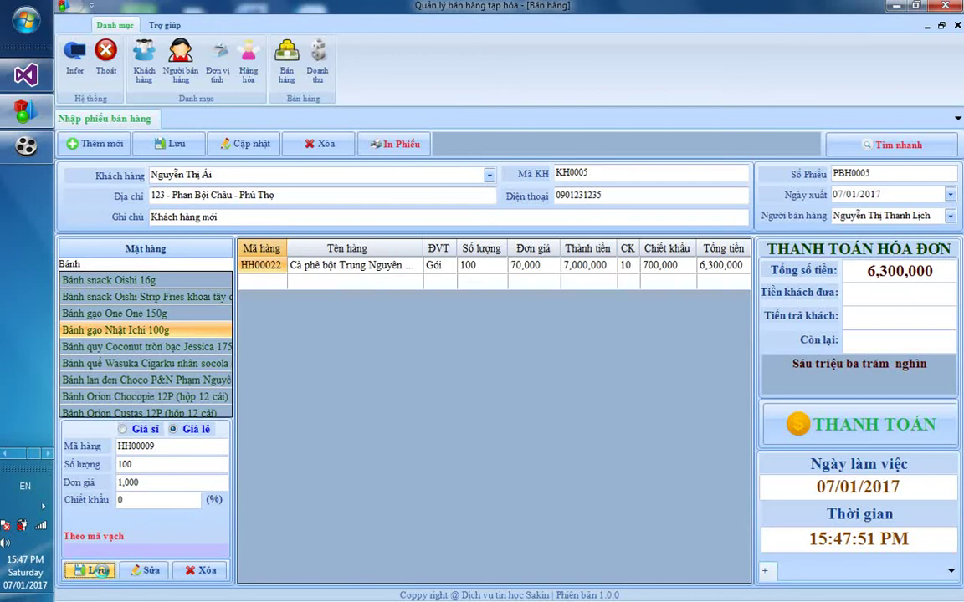
left_click(578, 358)
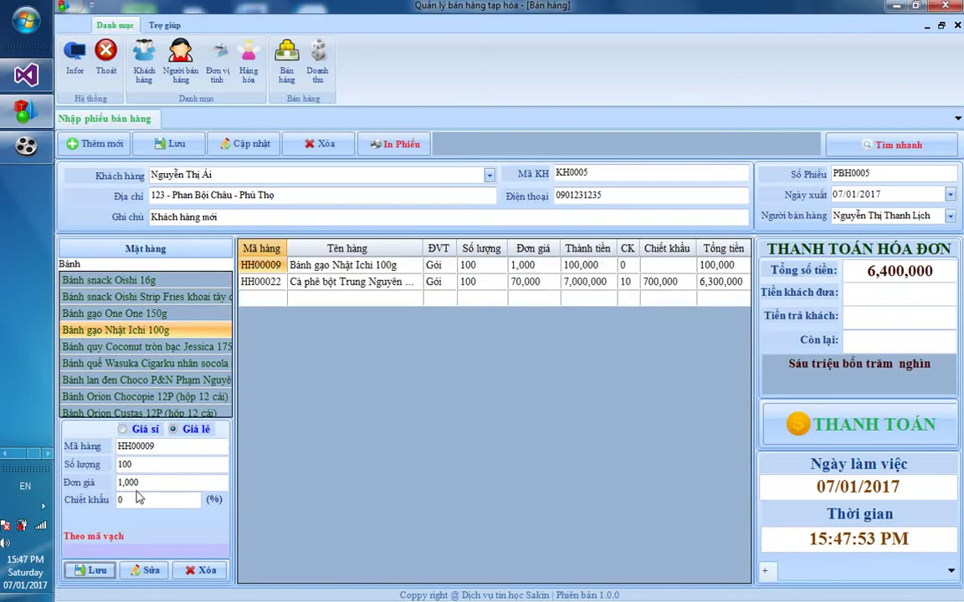
Add 10 Đậu thập cẩm Tân Tân 200g via barcode 0007 at 12,000 each
left_click(153, 549)
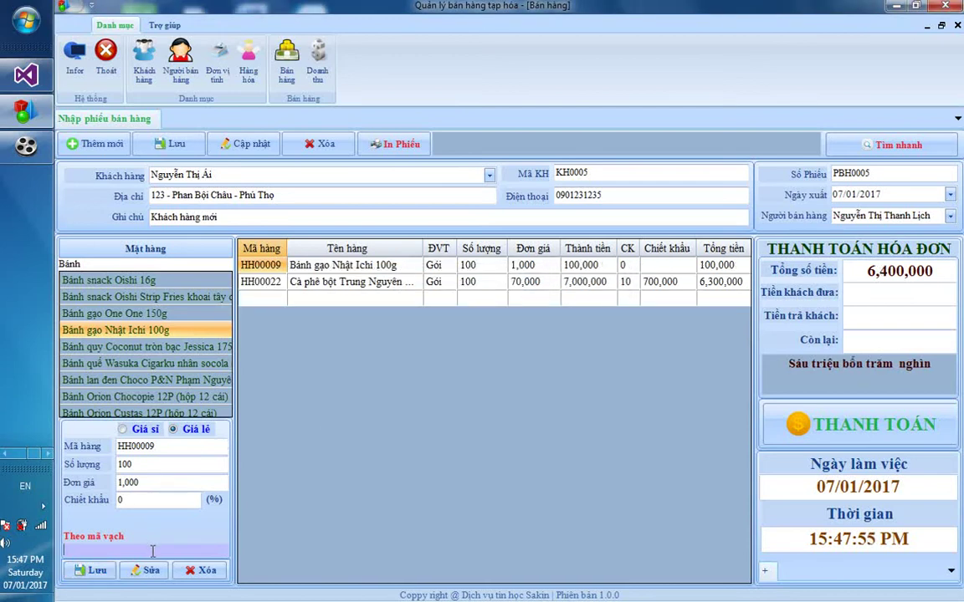
type("005")
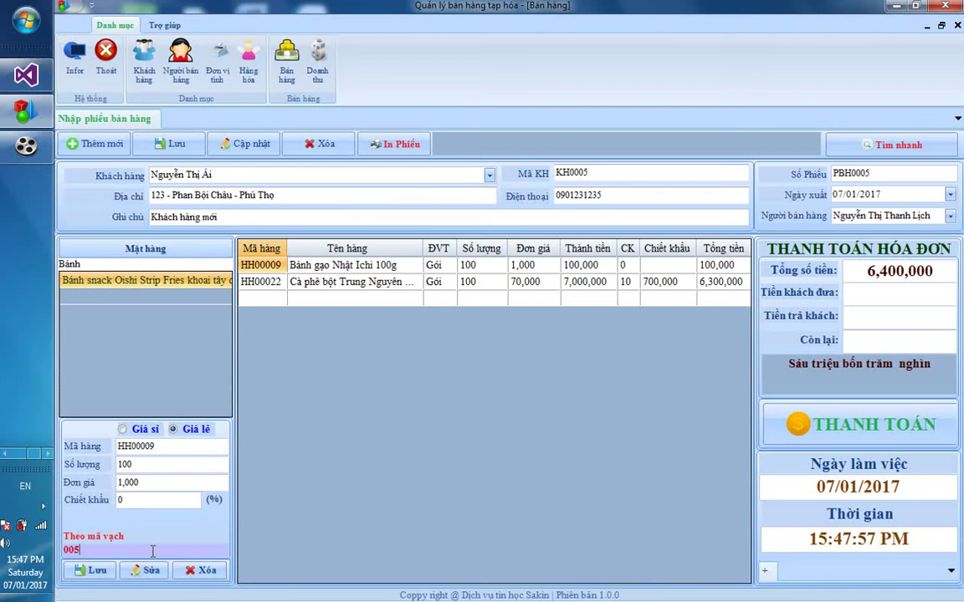
key("BackSpace")
type("4")
key("BackSpace")
key("BackSpace")
key("BackSpace")
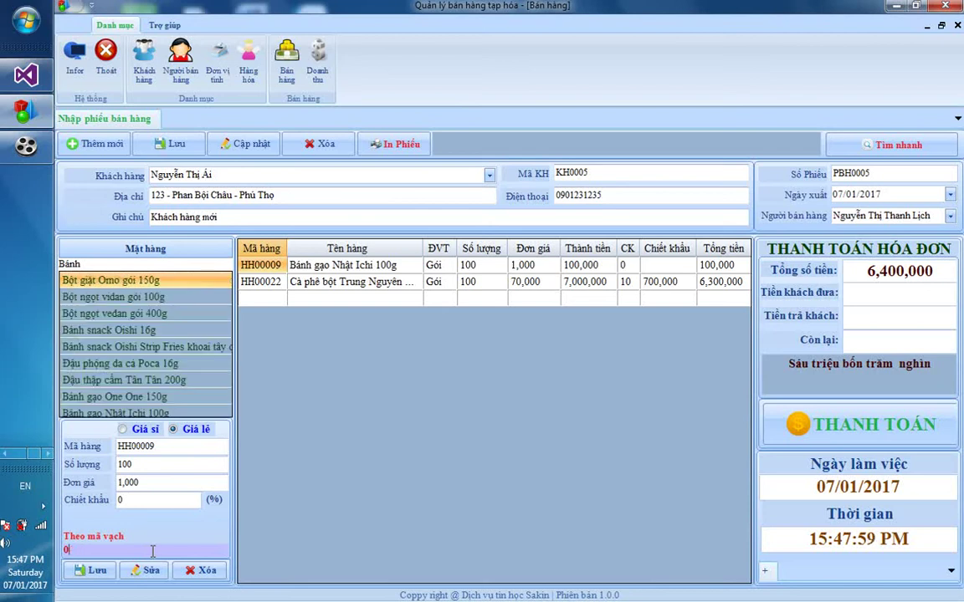
type("0007")
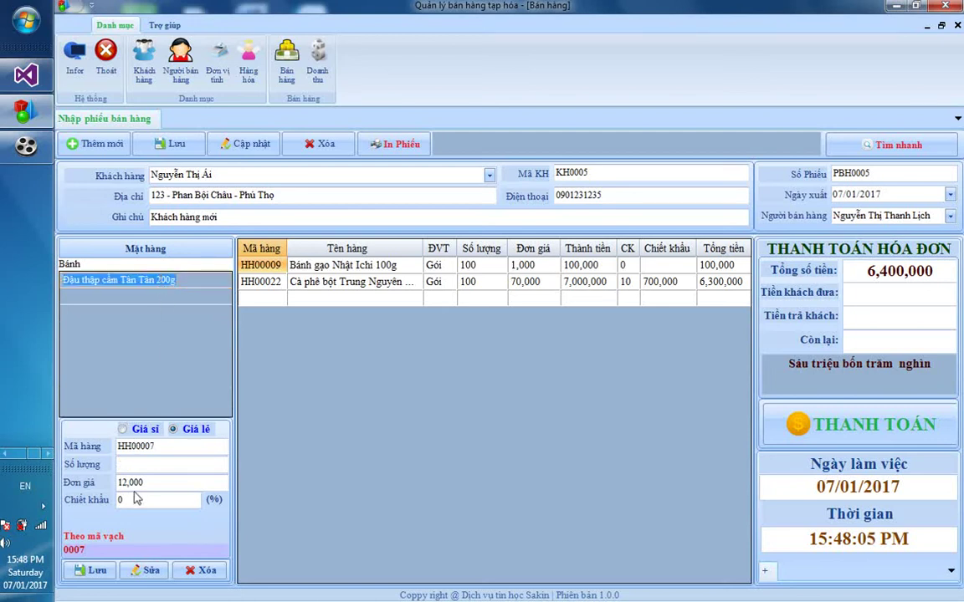
left_click(140, 463)
type("10")
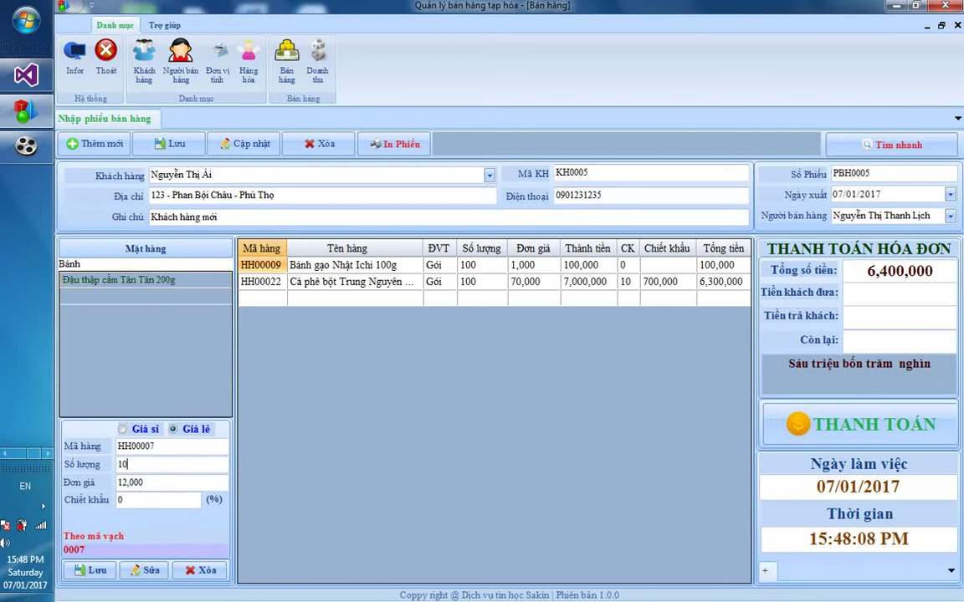
left_click(94, 571)
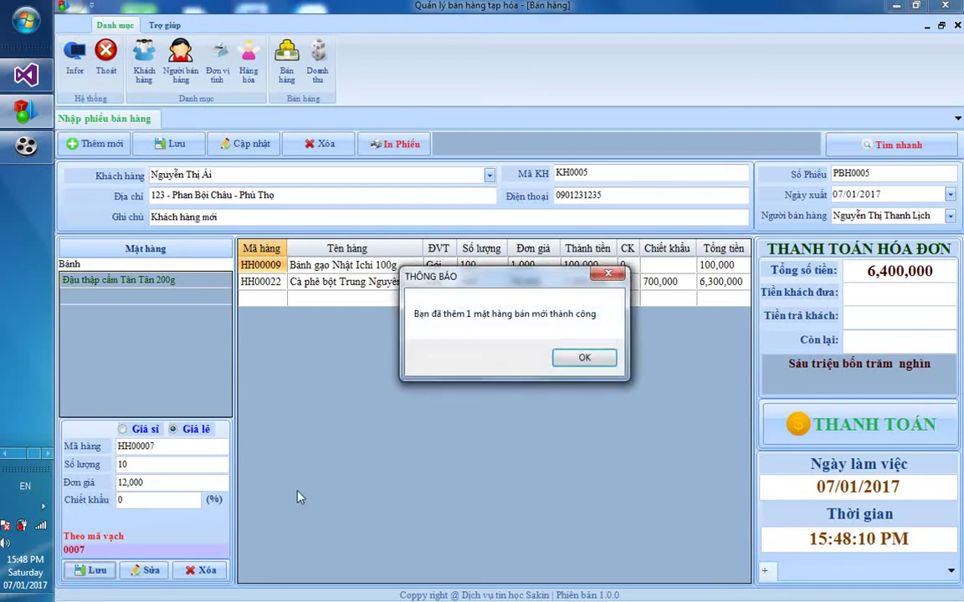
left_click(584, 358)
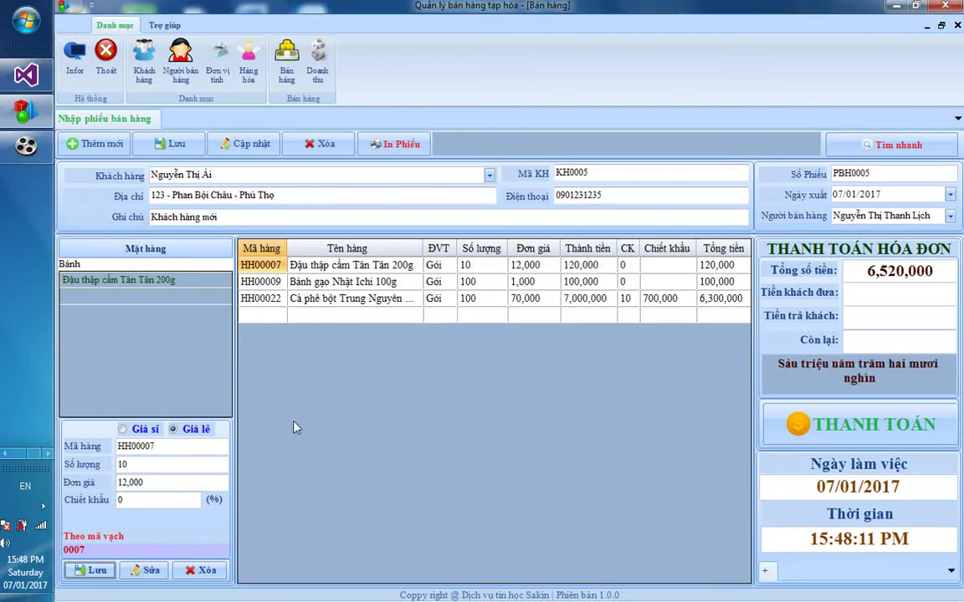
Record 7,000,000 paid by the customer and settle the invoice with 480,000 change
left_click(140, 548)
key("BackSpace")
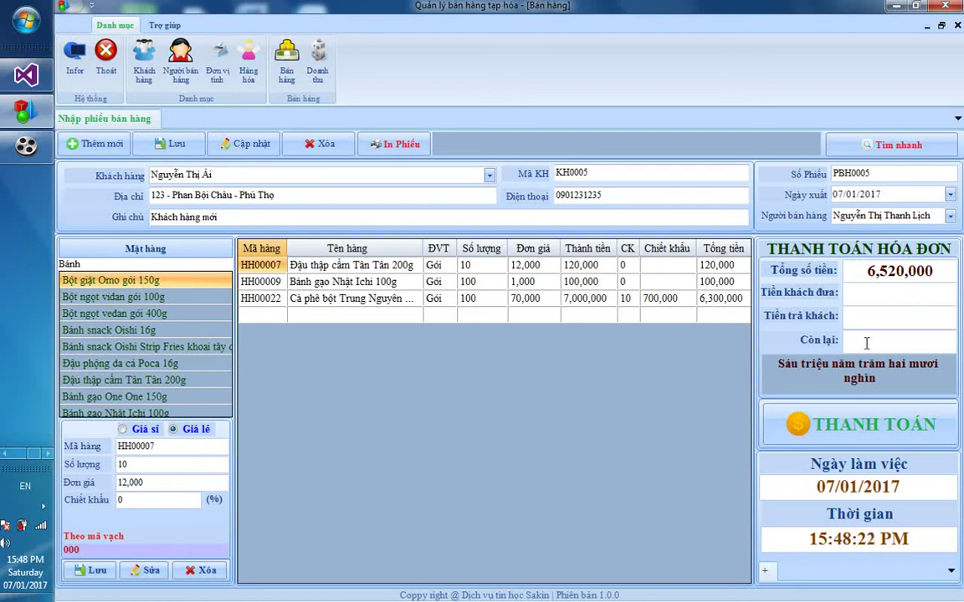
type("7,000")
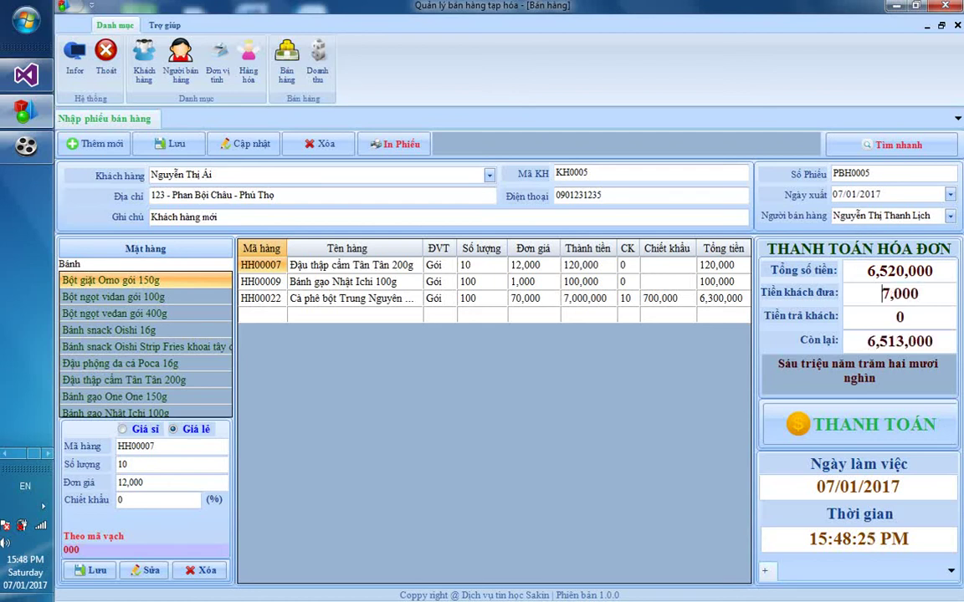
type(",000")
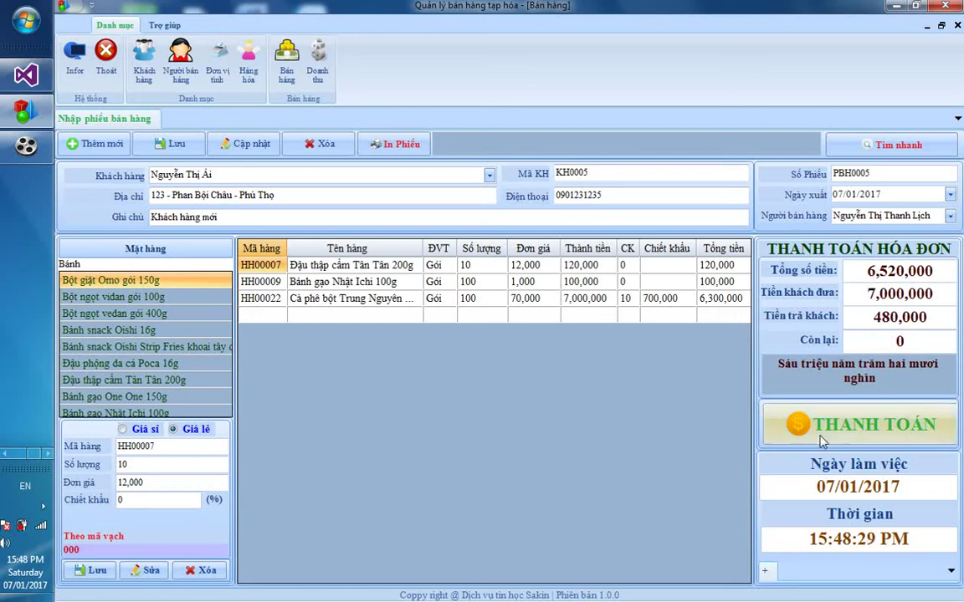
left_click_drag(779, 359, 906, 384)
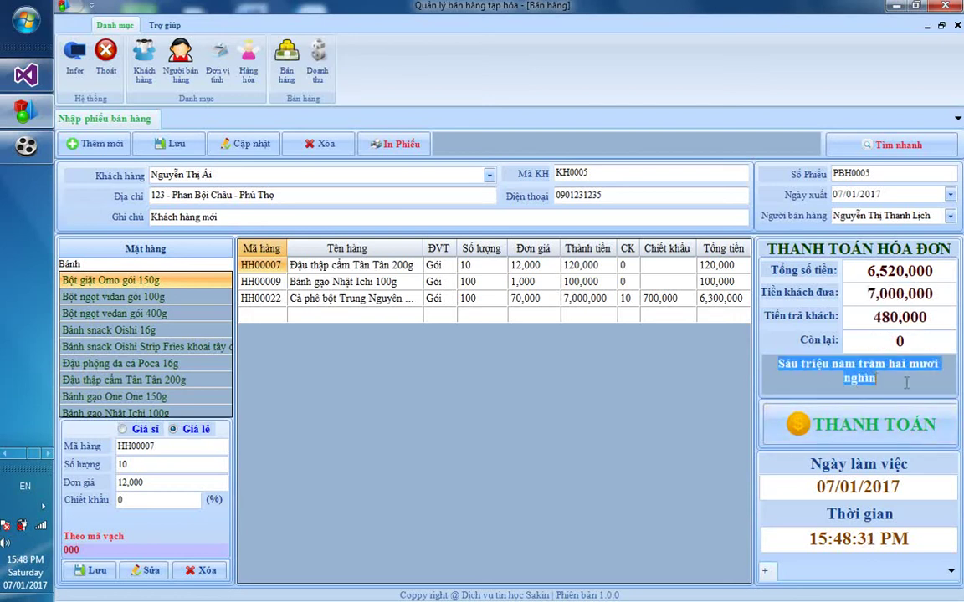
left_click(803, 425)
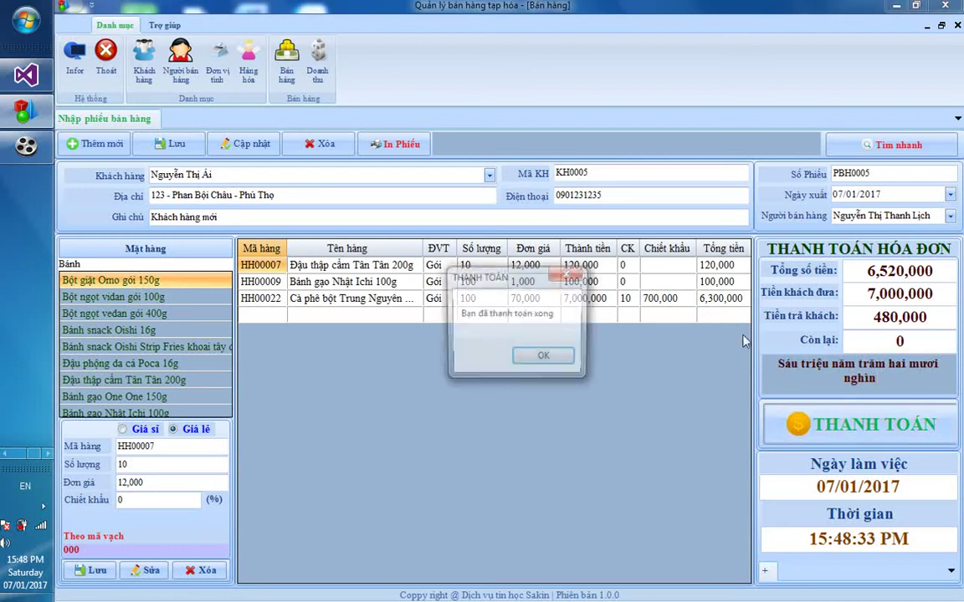
left_click(548, 358)
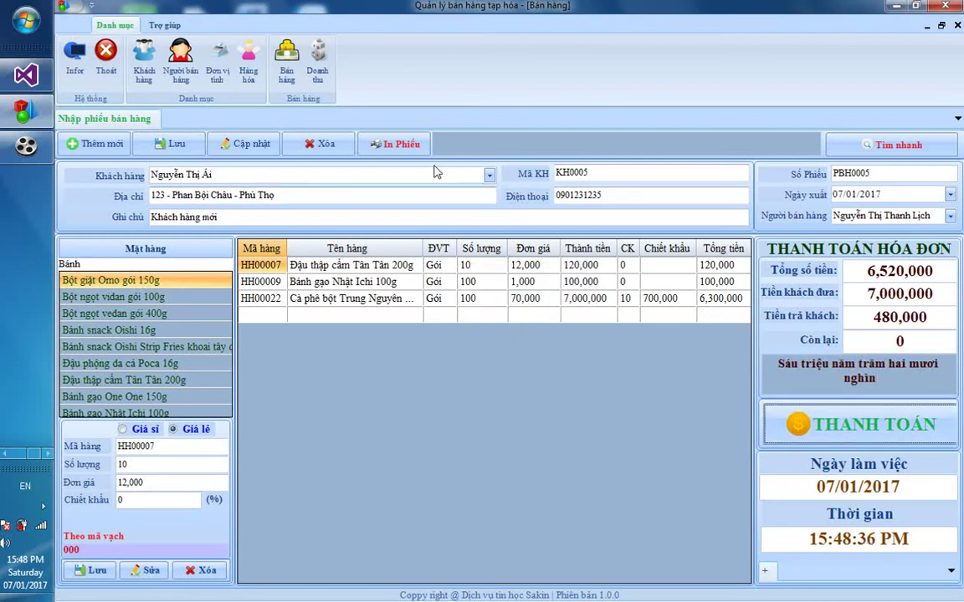
Preview invoice PBH0005 for printing in Print Layout at 100% zoom
left_click(393, 151)
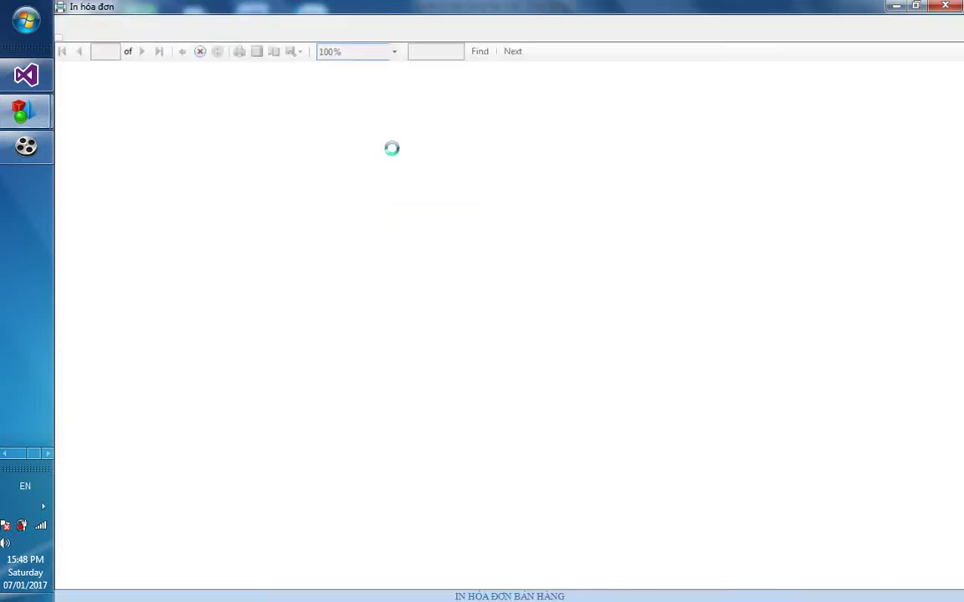
left_click(266, 51)
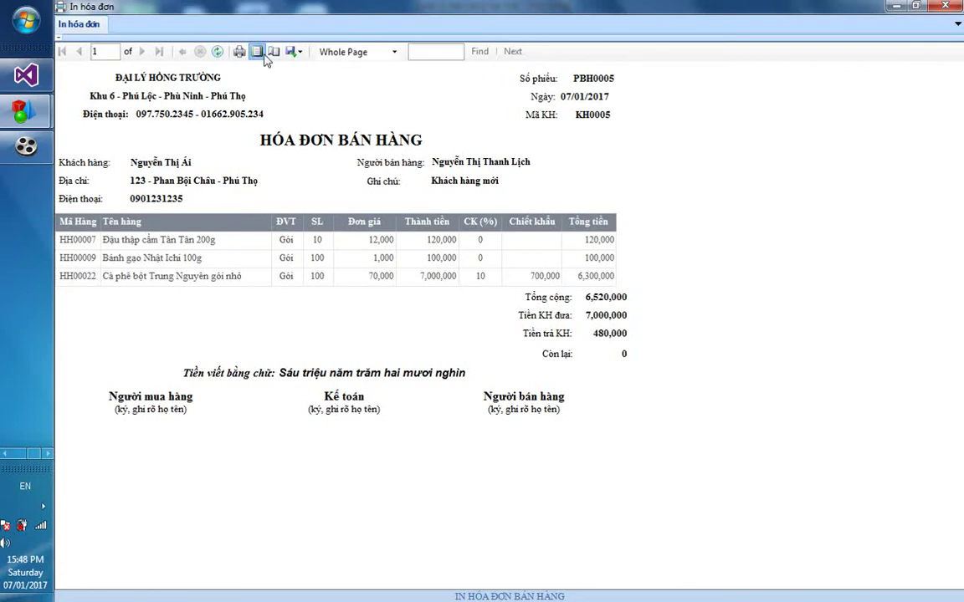
left_click(404, 51)
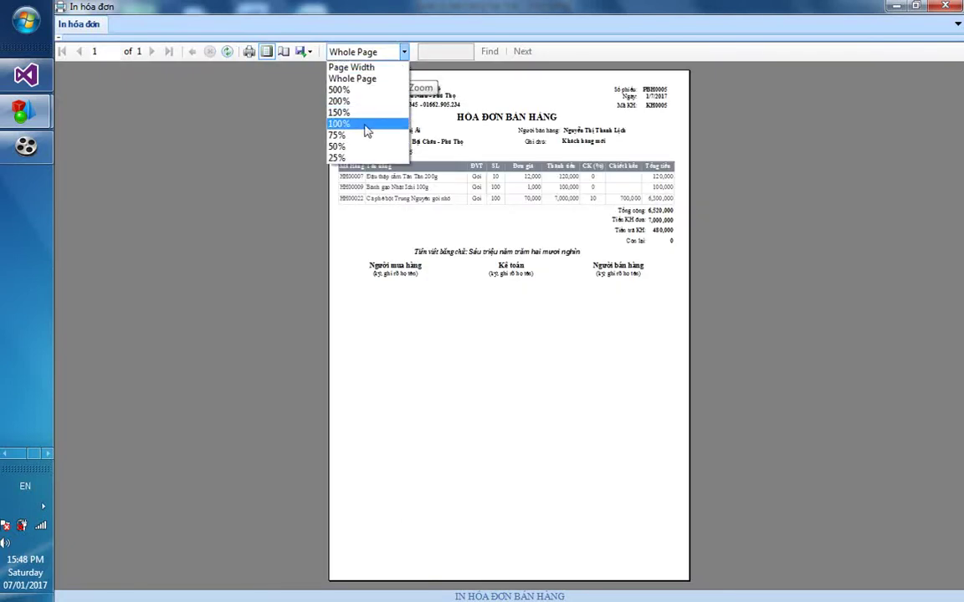
left_click(335, 122)
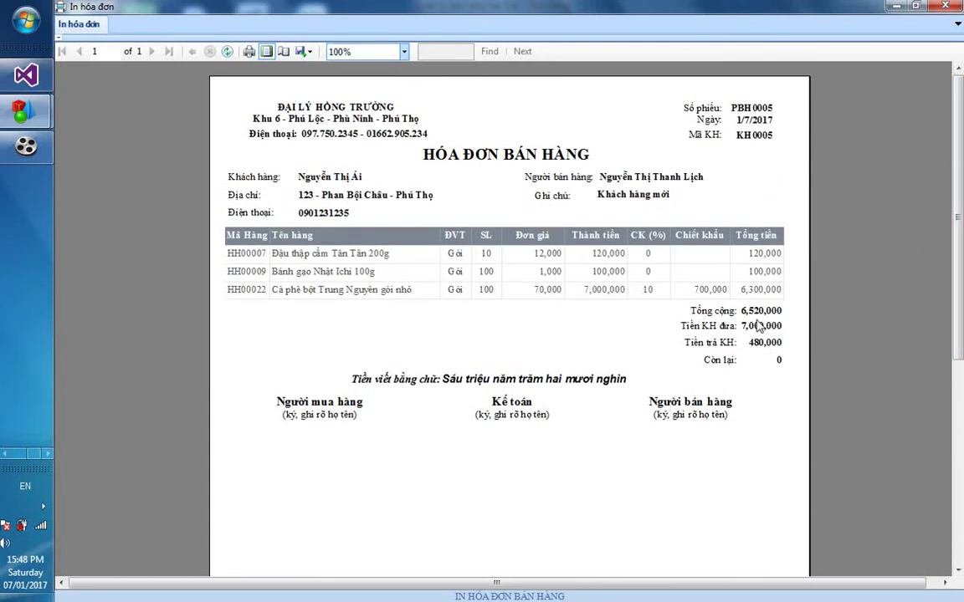
Export the invoice to Word as phieubanhang.docx, close the preview and minimize the app
left_click(305, 51)
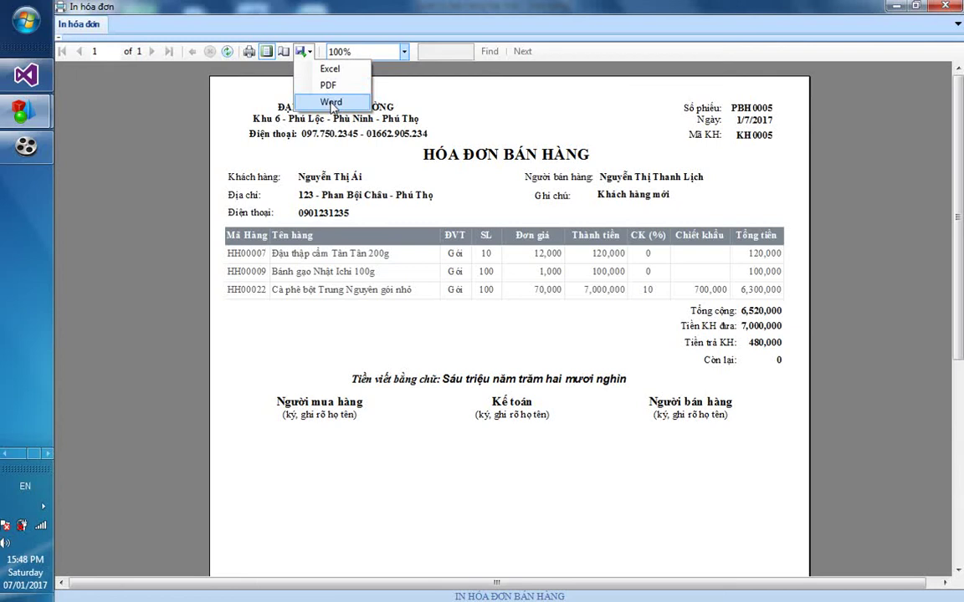
left_click(331, 103)
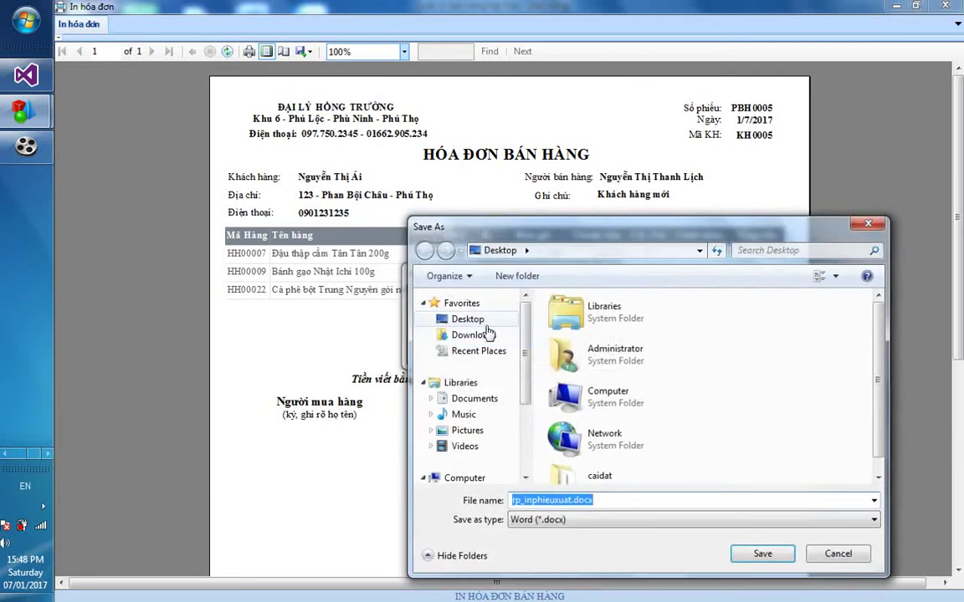
type("phieubanhang")
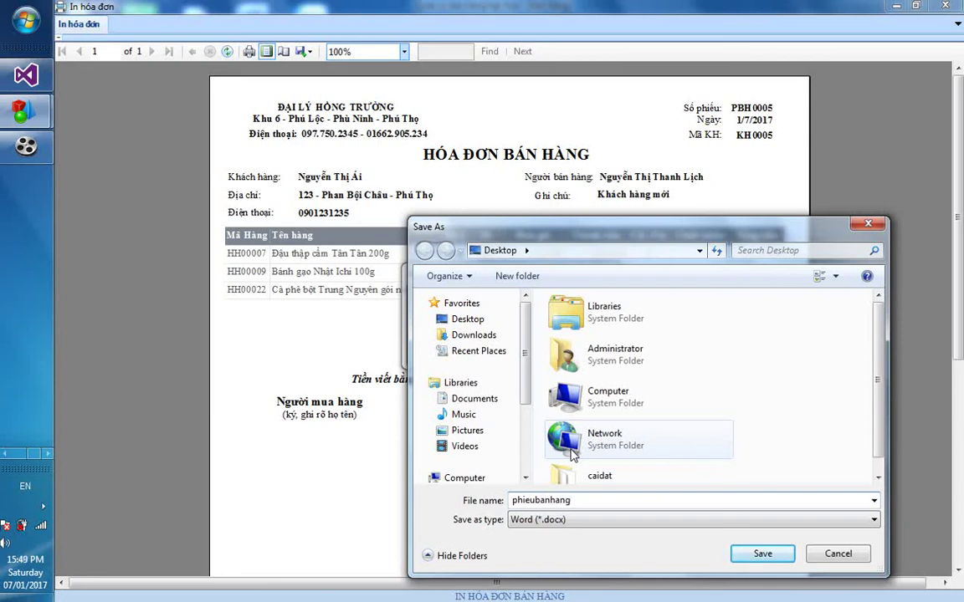
key("Return")
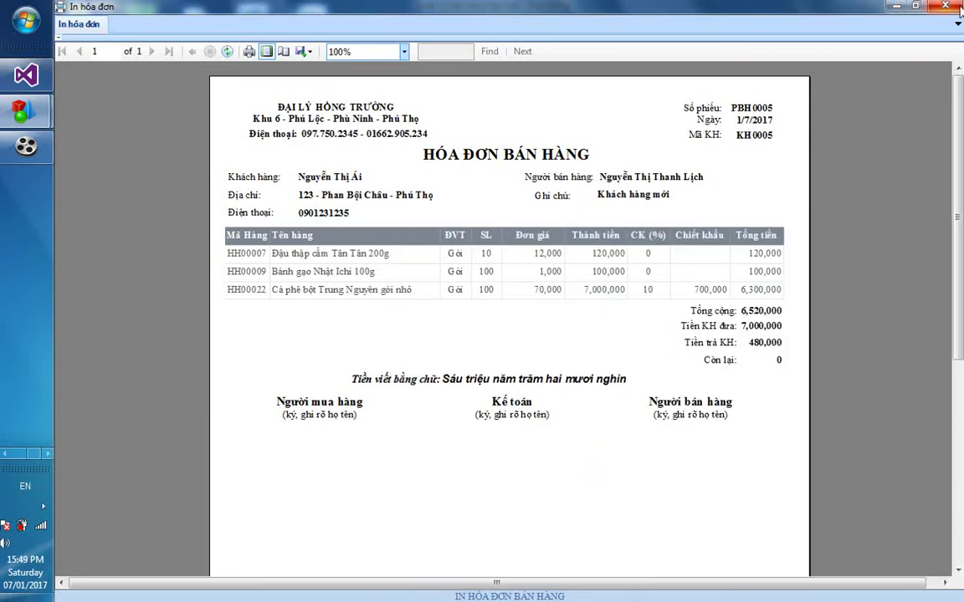
left_click(960, 7)
left_click(898, 7)
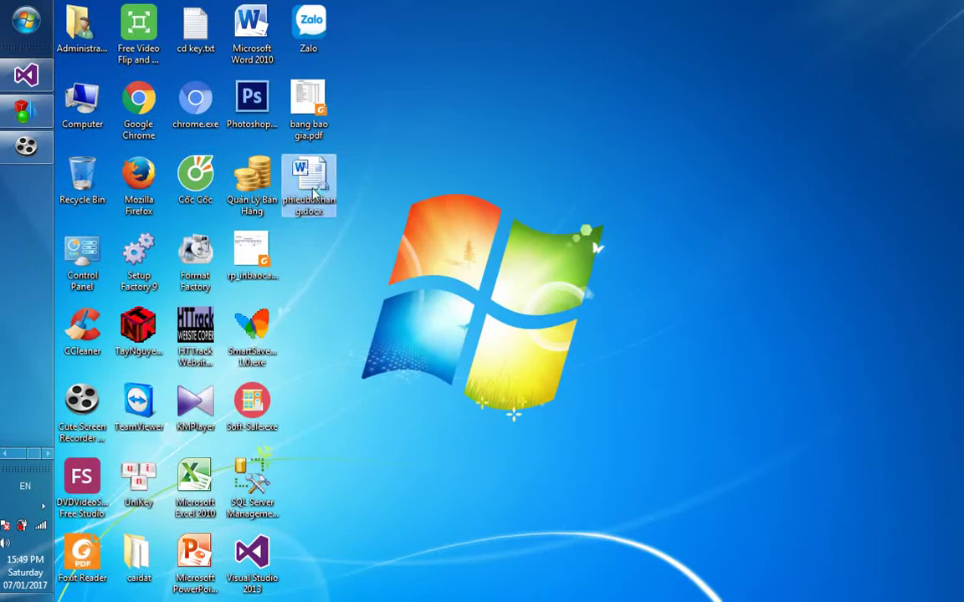
Open phieubanhang.docx from the desktop, review the HÓA ĐƠN BÁN HÀNG invoice, and close Word
double_click(315, 192)
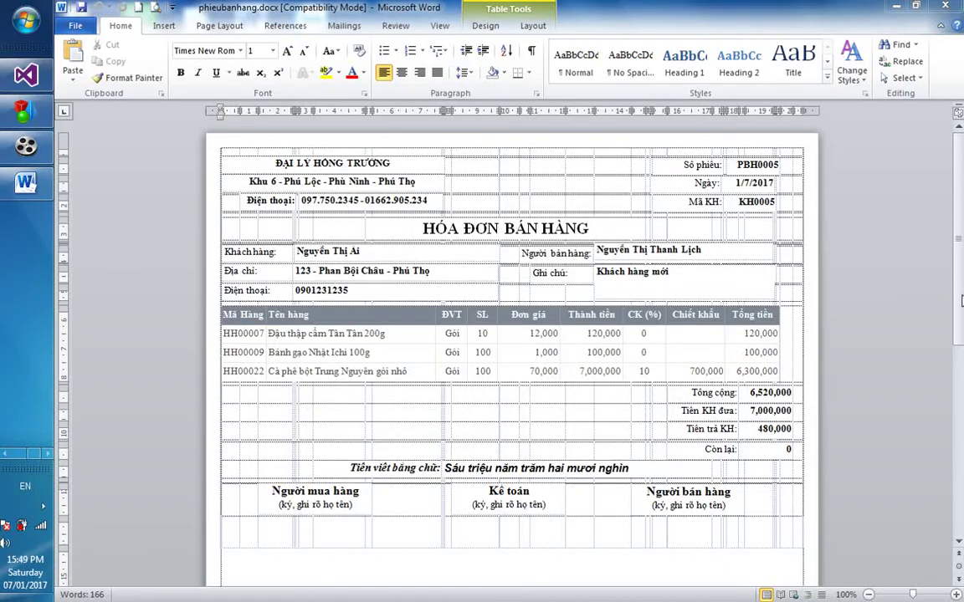
scroll(959, 303, "down", 3)
scroll(959, 303, "up", 3)
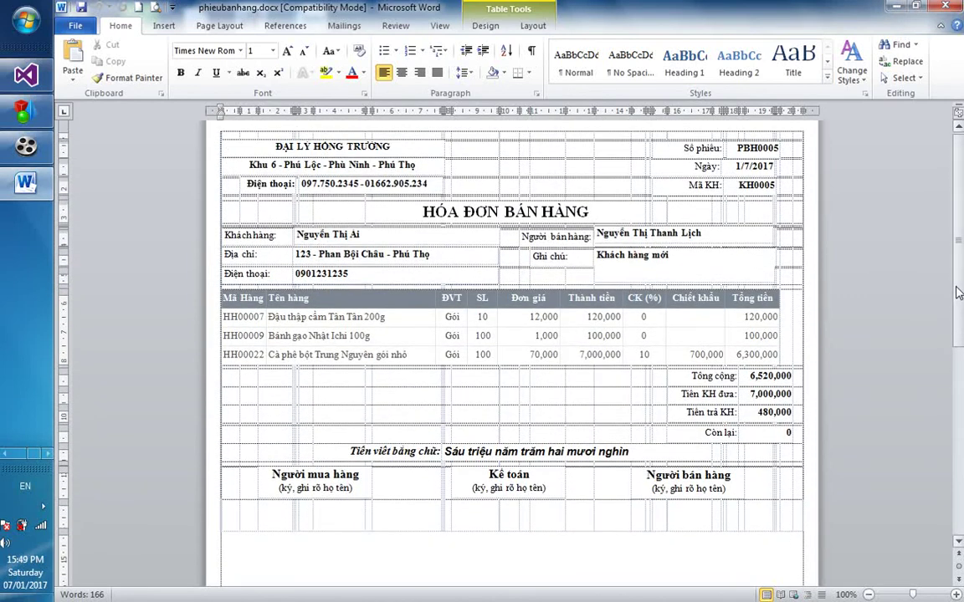
left_click(954, 5)
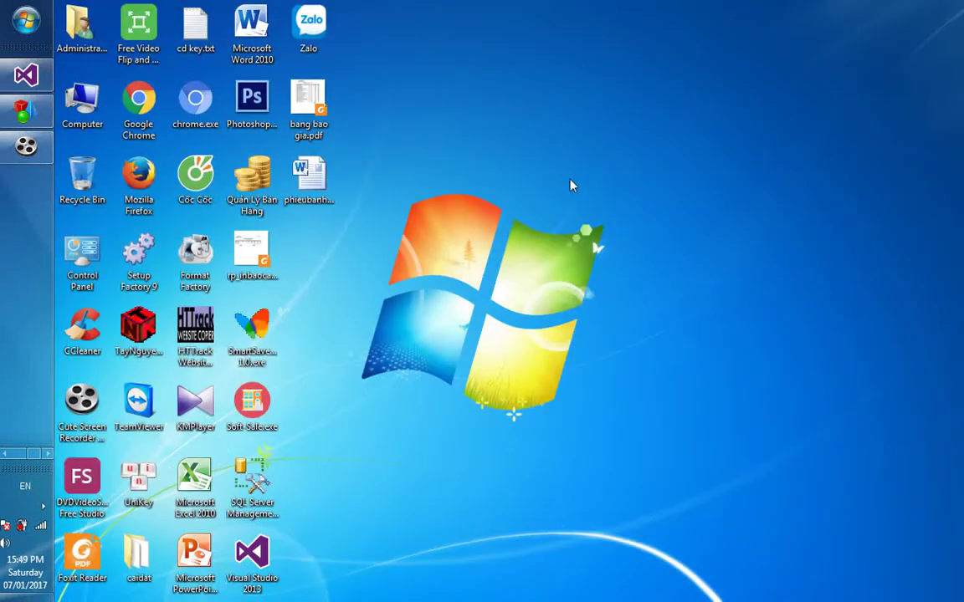
Restore the sales app and preview invoice PBH0005 as a whole page at 100% zoom
left_click(26, 107)
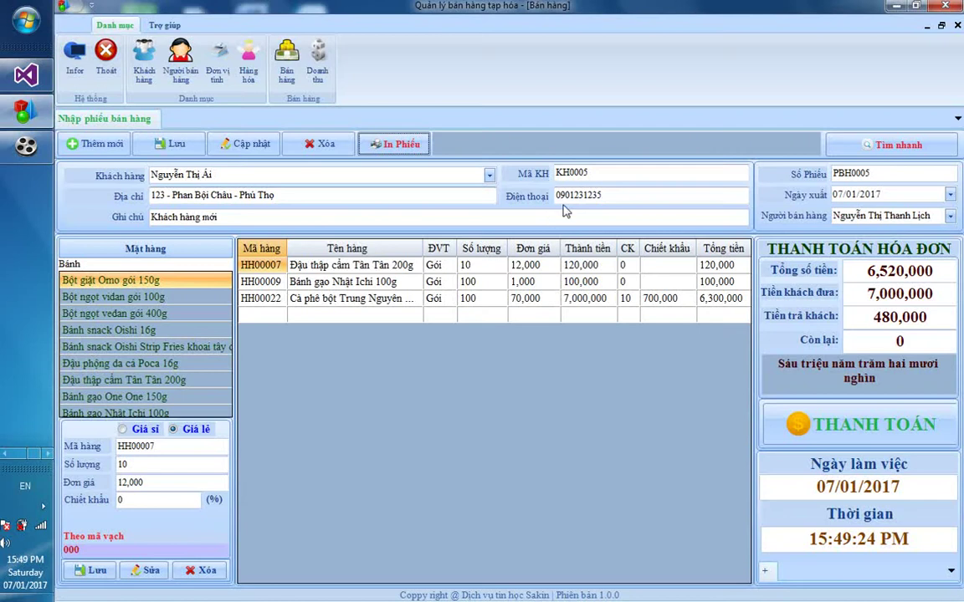
left_click(392, 146)
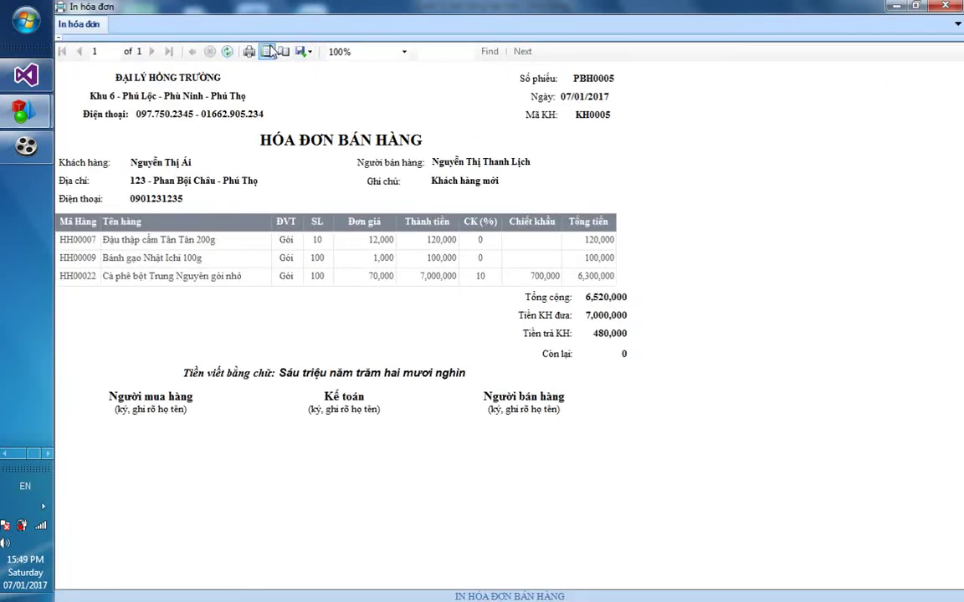
left_click(266, 51)
left_click(404, 52)
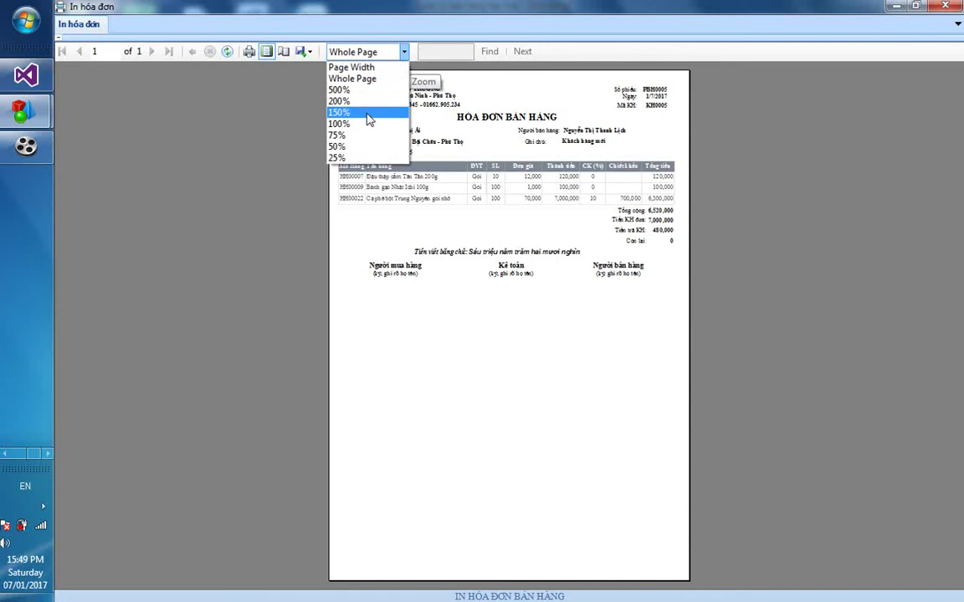
left_click(368, 124)
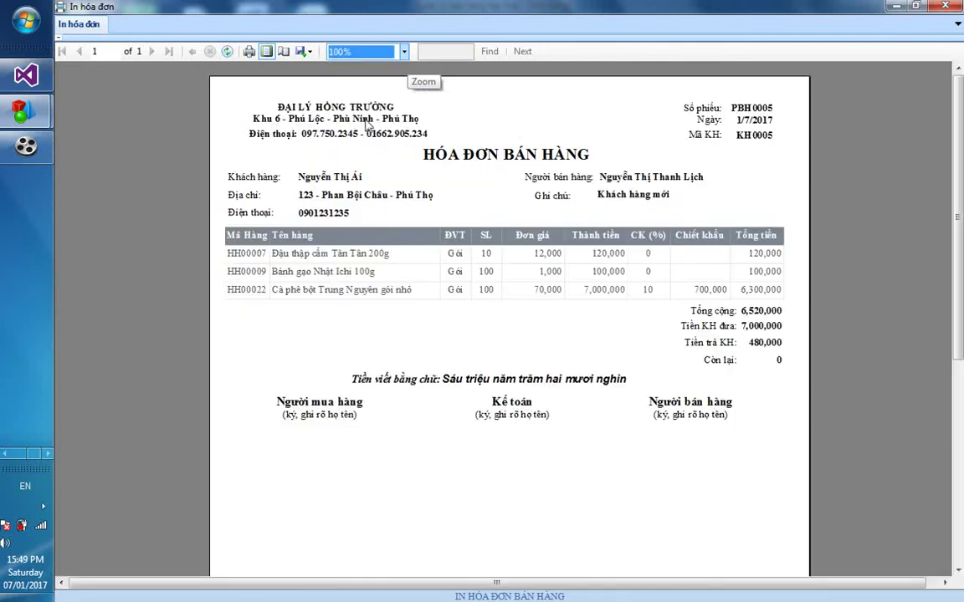
Export the invoice as PDF under the suggested name rp_inphieuxuat.pdf and close the preview
left_click(304, 52)
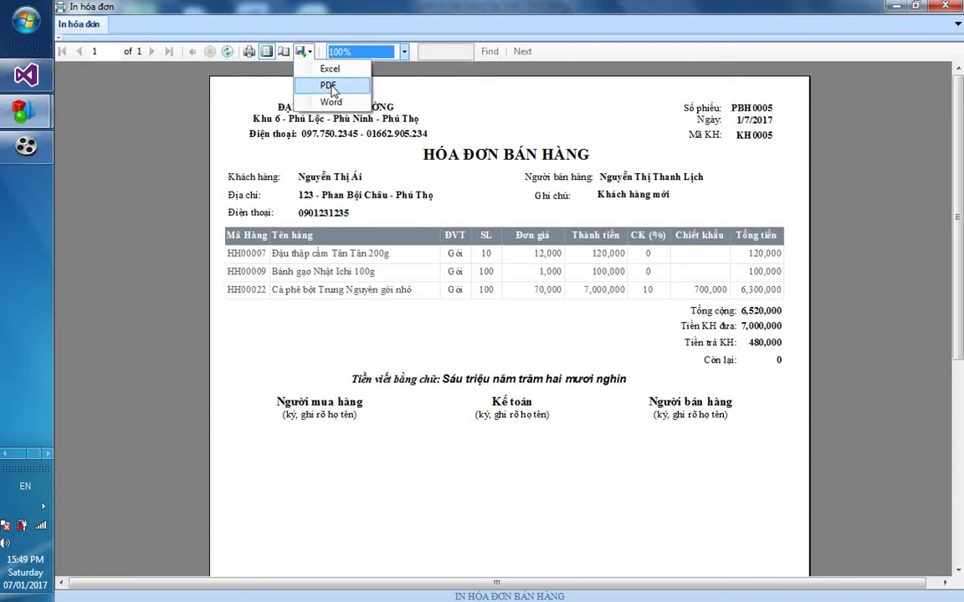
left_click(328, 86)
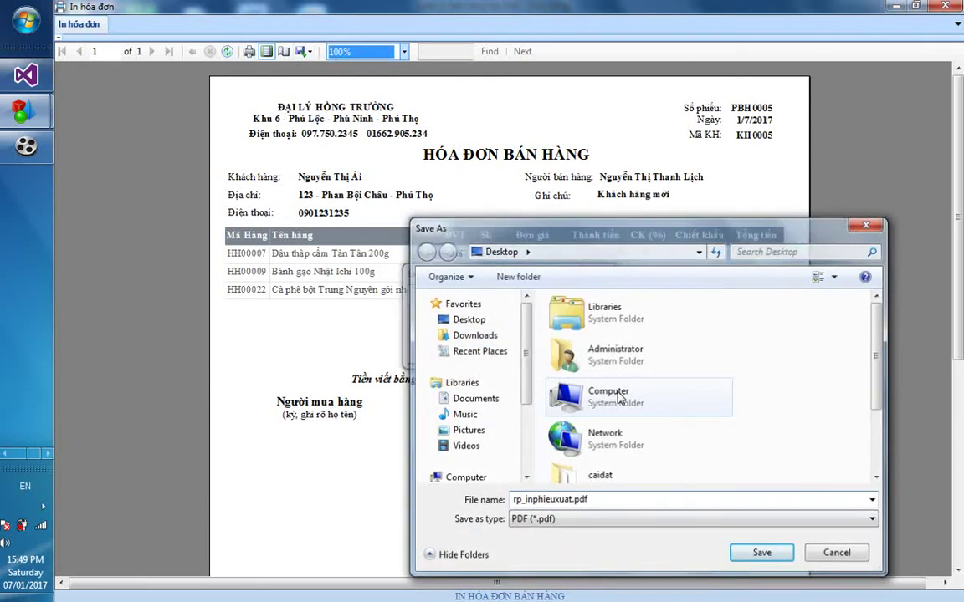
key("Return")
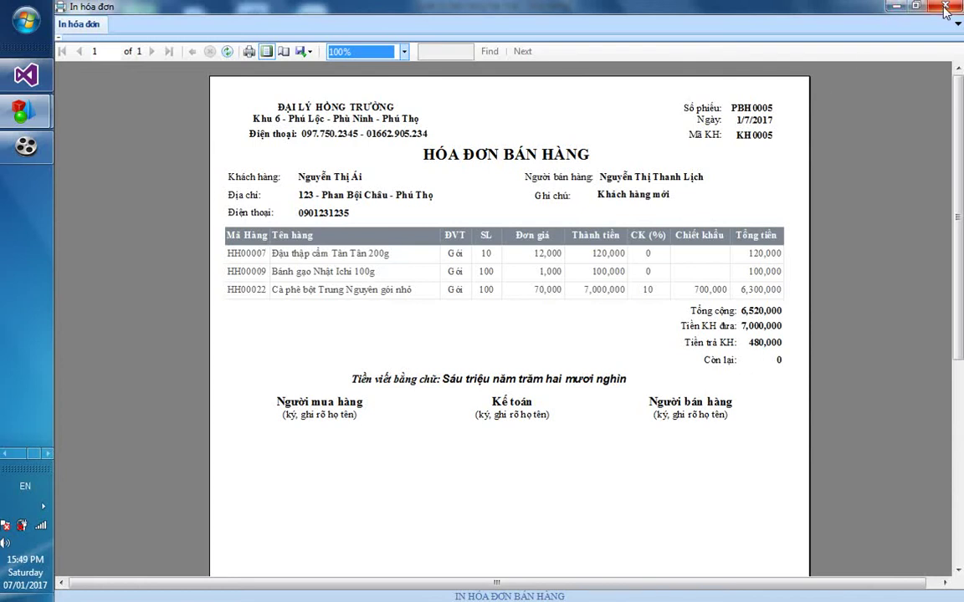
left_click(946, 10)
View rp_inphieuxuat.pdf in Foxit Reader, then bring the sales app back from the taskbar
left_click(816, 10)
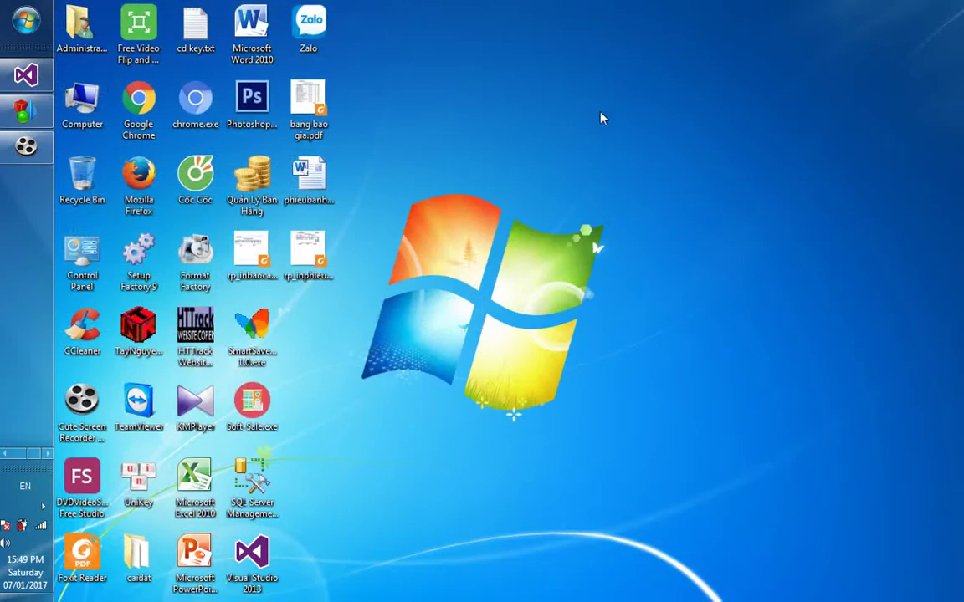
left_click(306, 258)
double_click(306, 258)
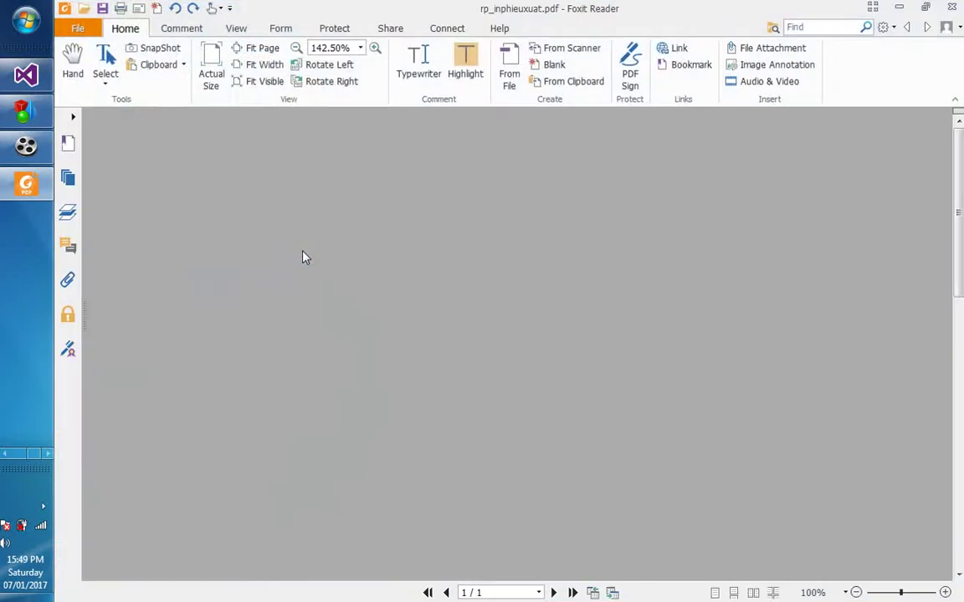
left_click_drag(958, 259, 961, 272)
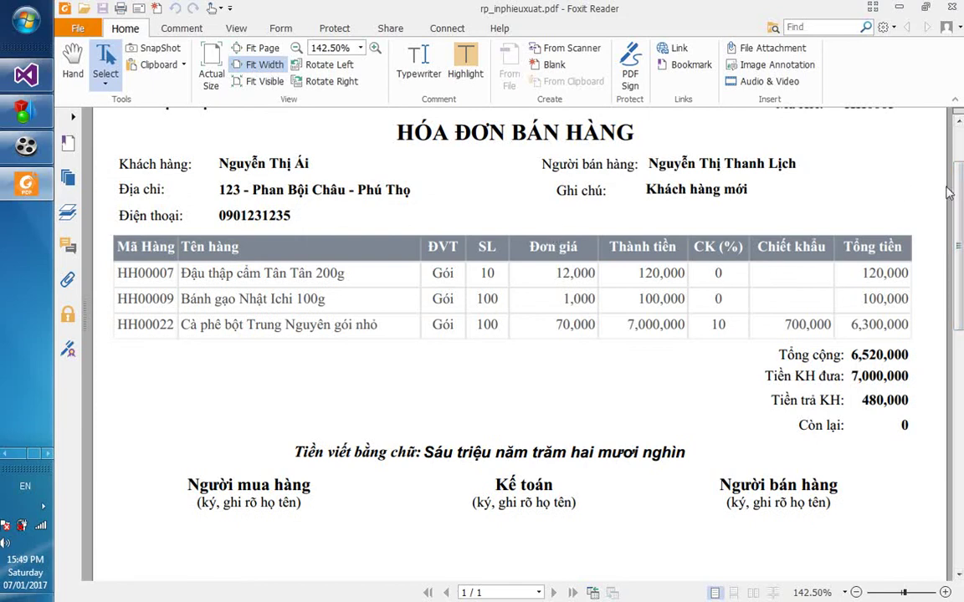
left_click_drag(959, 192, 959, 170)
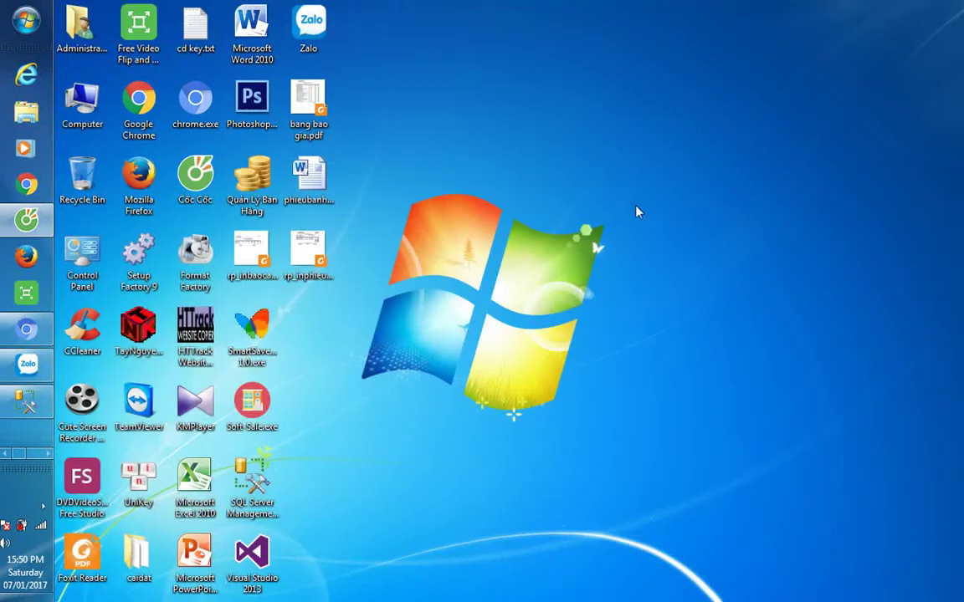
left_click(48, 452)
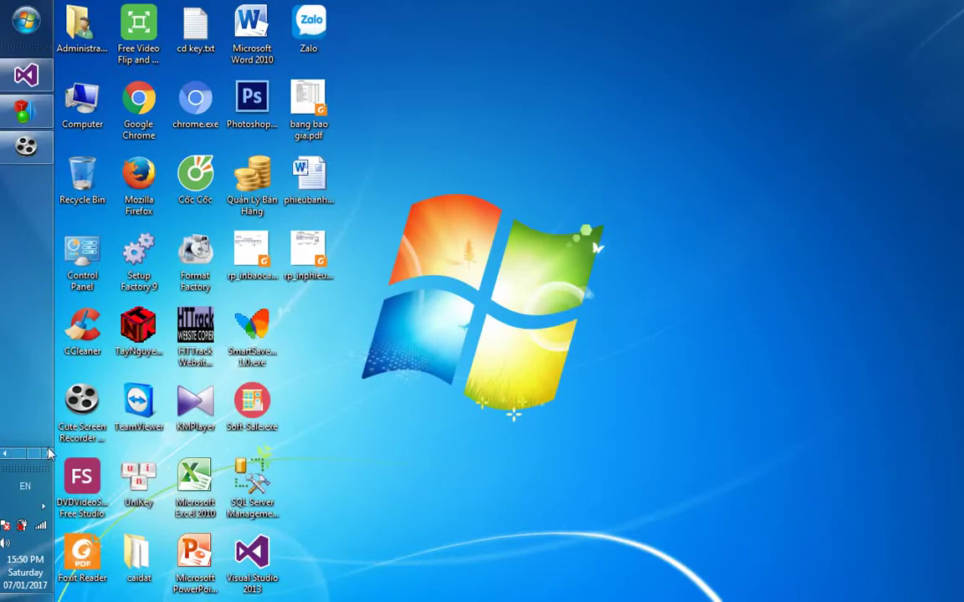
left_click(25, 109)
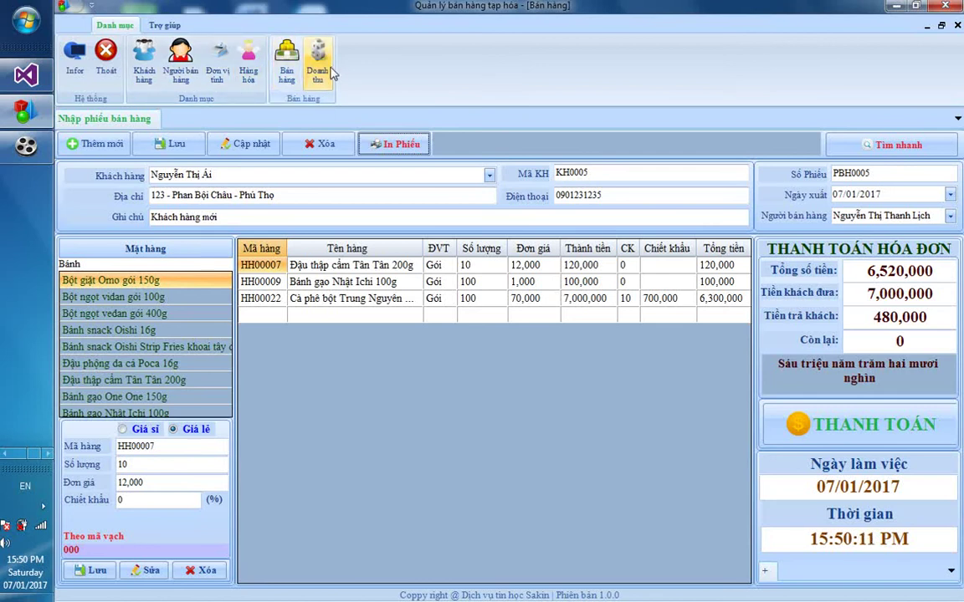
Change Đậu thập cẩm Tân Tân 200g (HH00007) quantity to 100, making the total 7,600,000
left_click(356, 300)
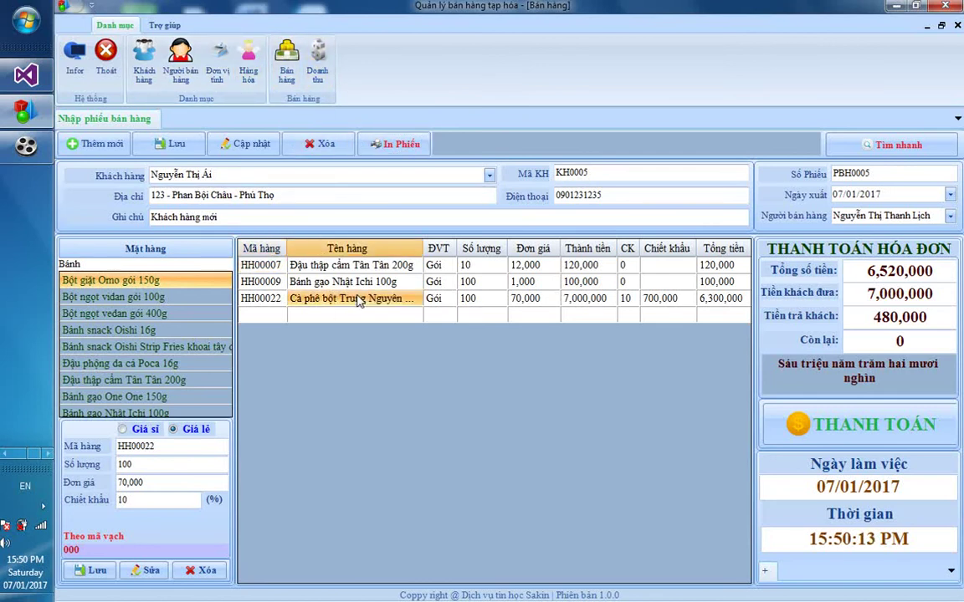
left_click(524, 301)
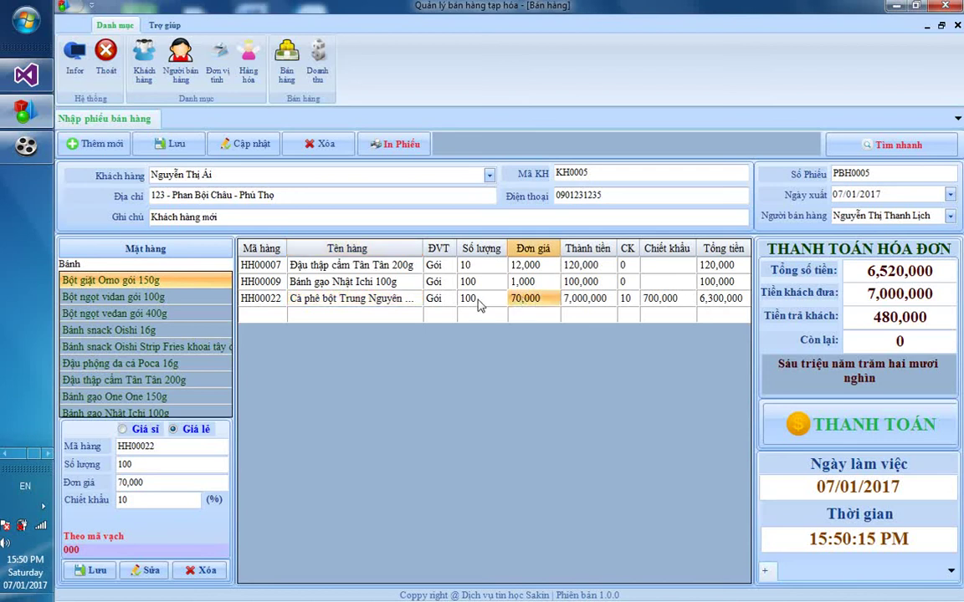
left_click(473, 266)
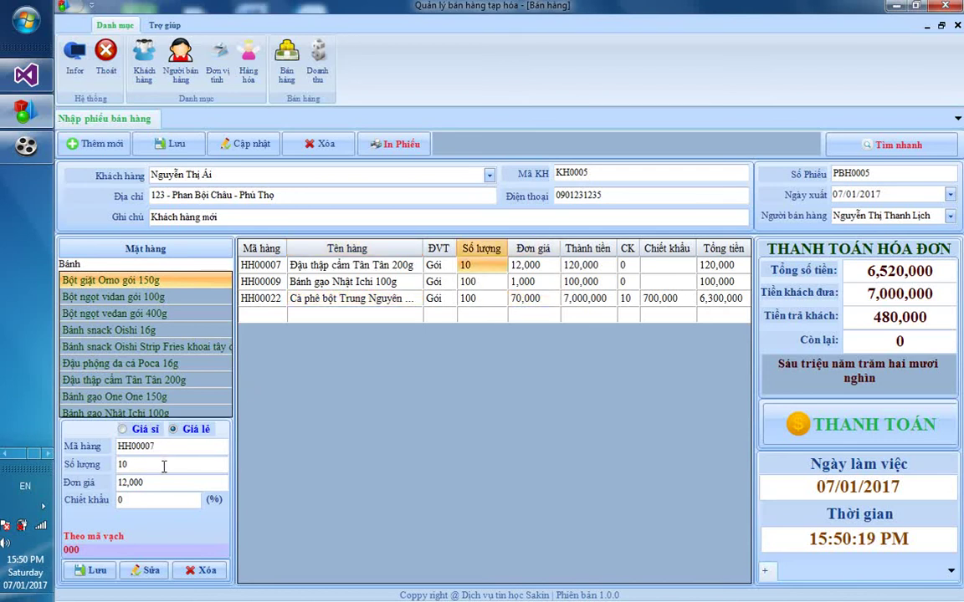
left_click(164, 467)
type("0")
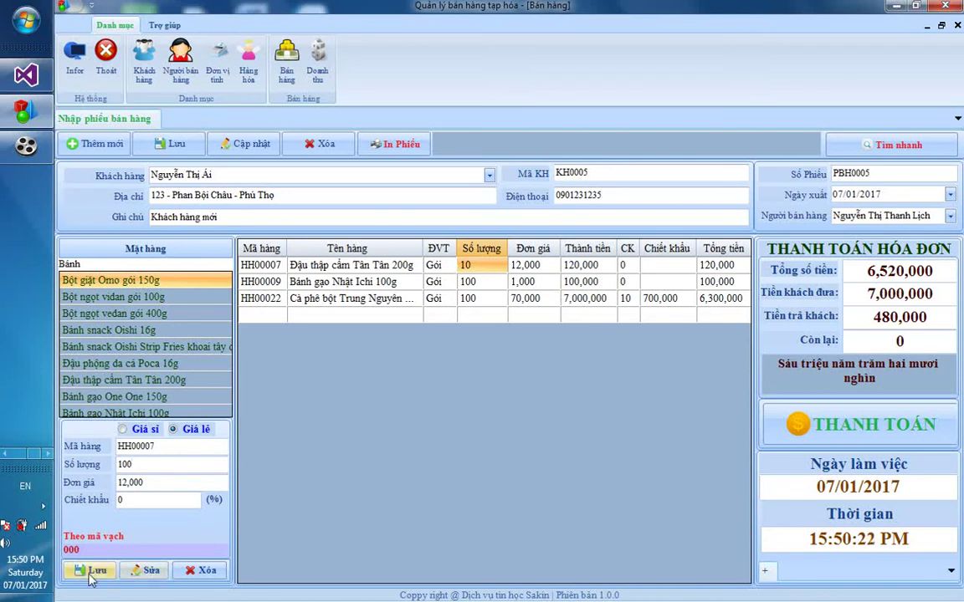
left_click(90, 574)
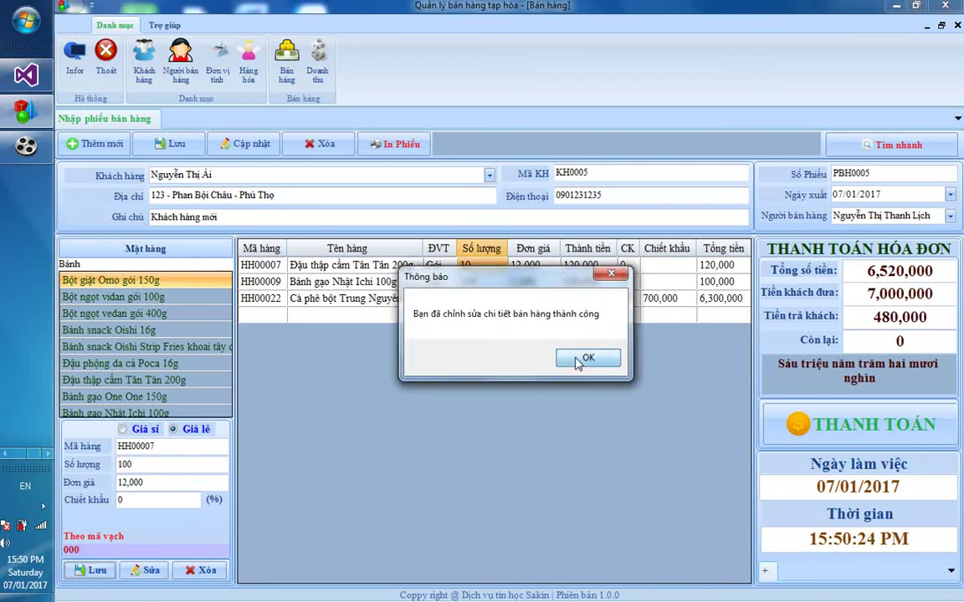
left_click(577, 359)
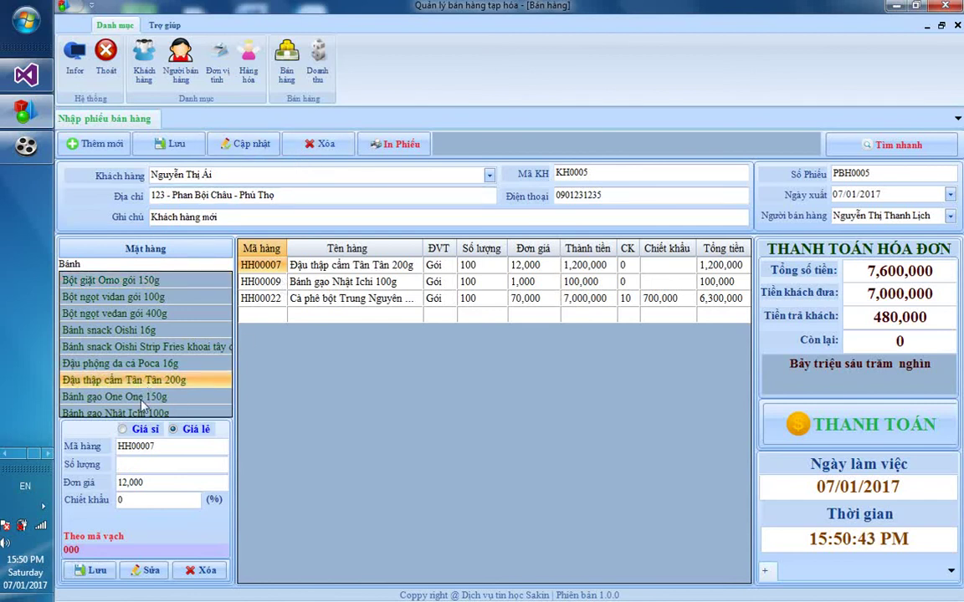
Add 100 Bánh gạo One One 150g to invoice PBH0005 and save it
left_click(142, 398)
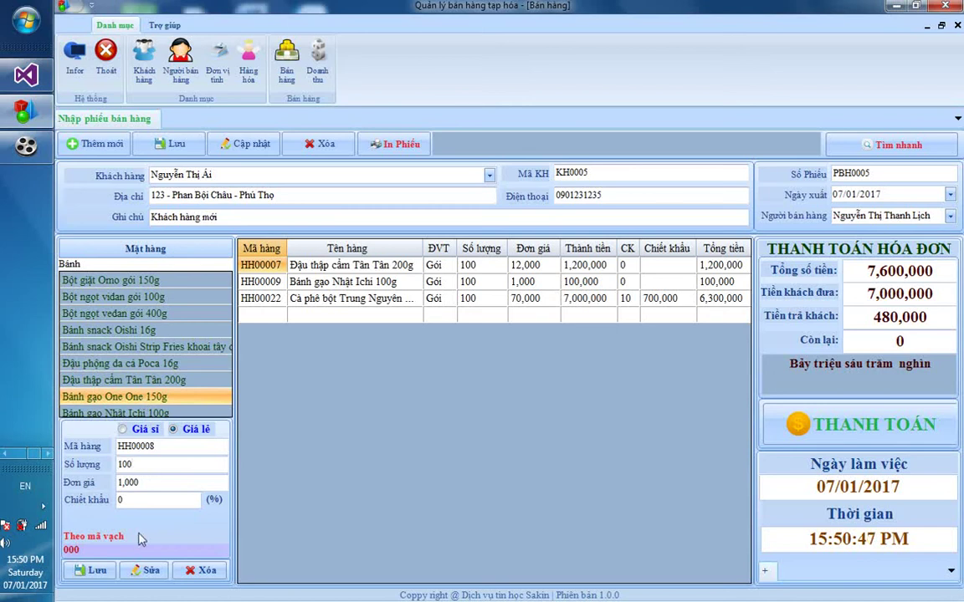
left_click(90, 570)
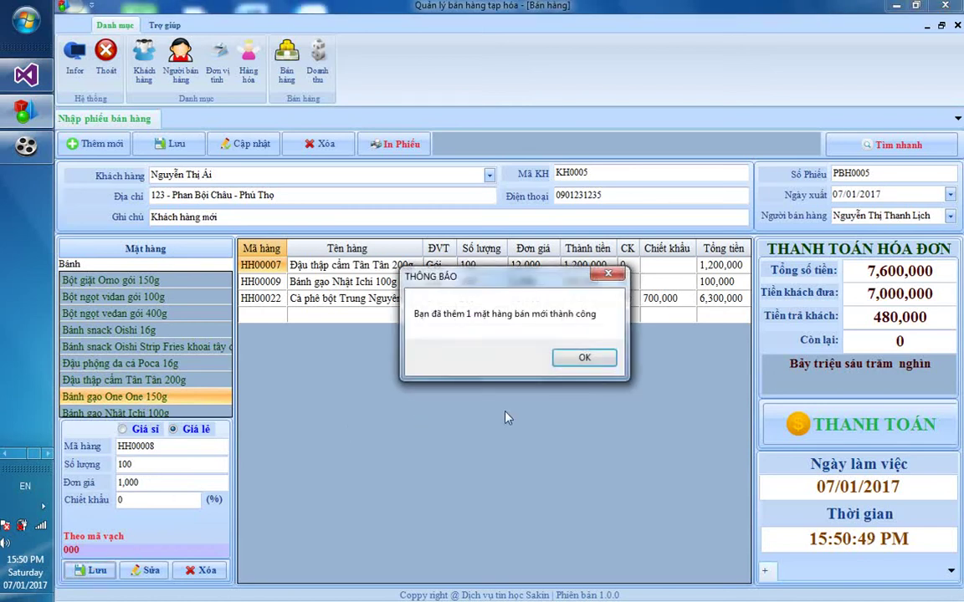
left_click(569, 363)
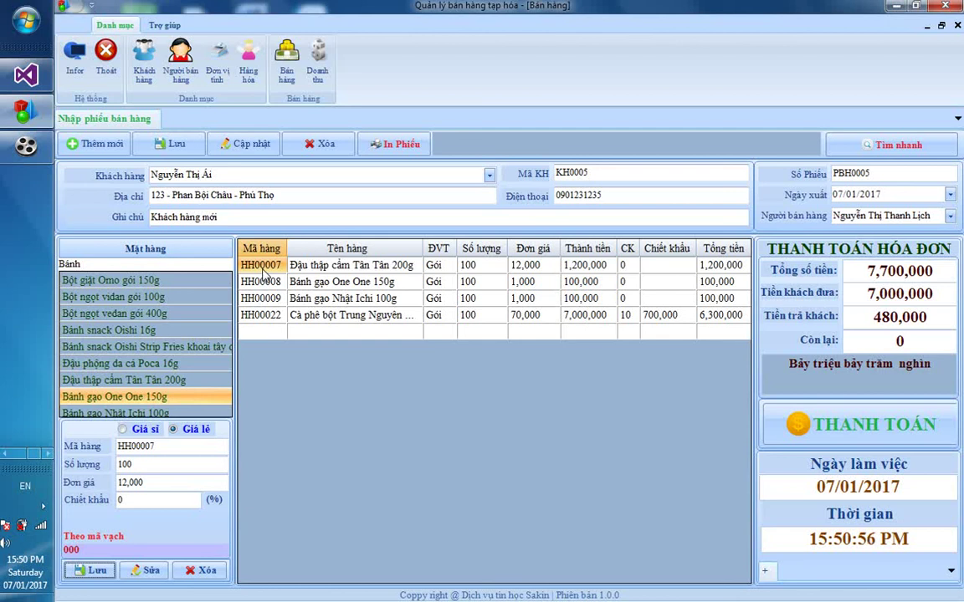
Delete the HH00007 Đậu thập cẩm line from PBH0005, bringing the total to 6,500,000
key("Right")
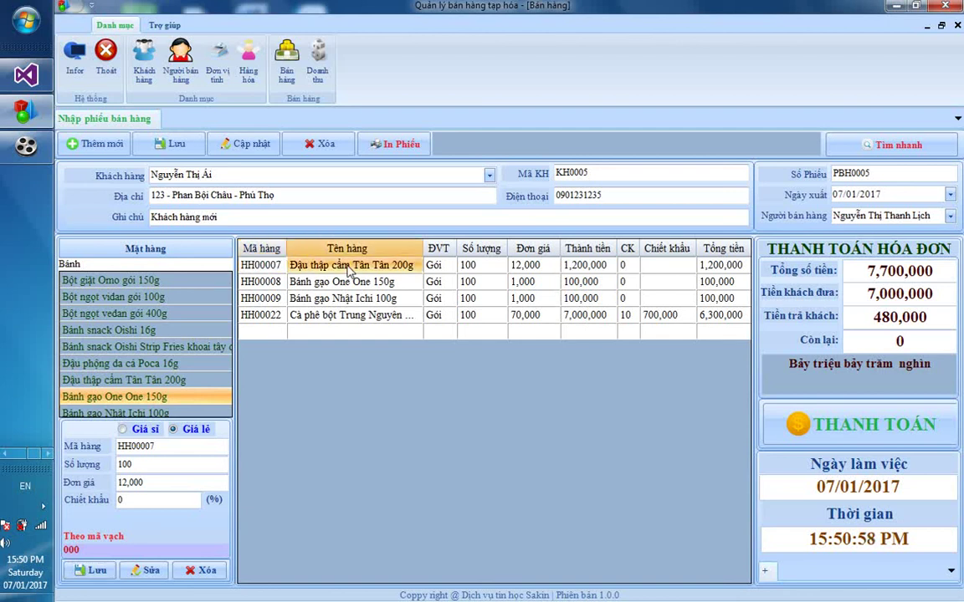
left_click(261, 265)
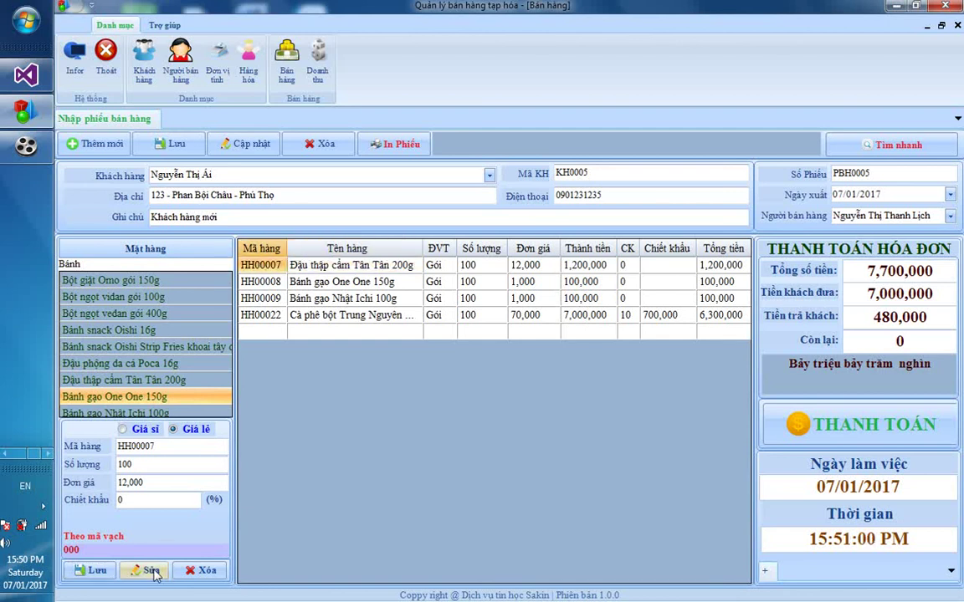
left_click(200, 569)
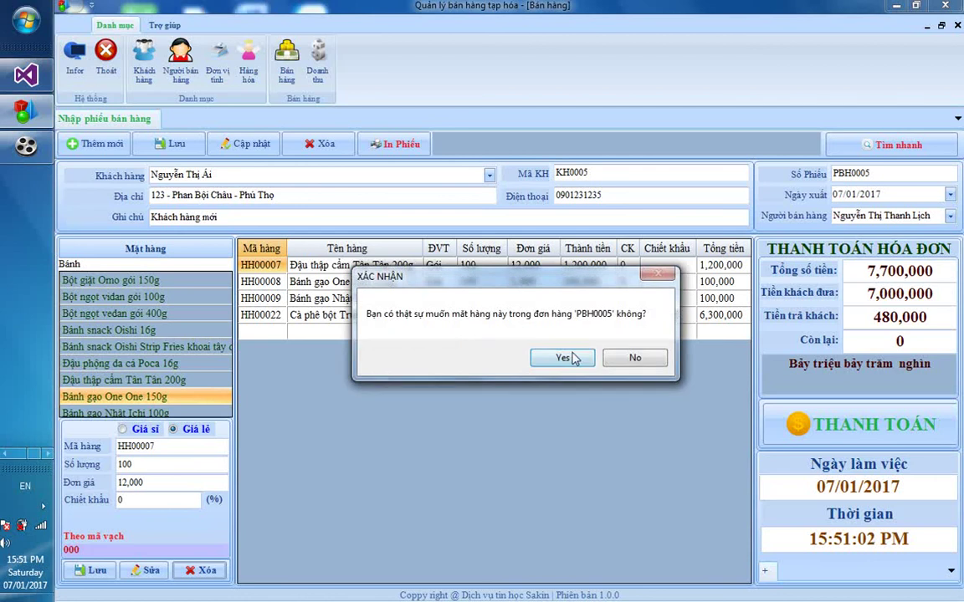
left_click(563, 358)
left_click(555, 364)
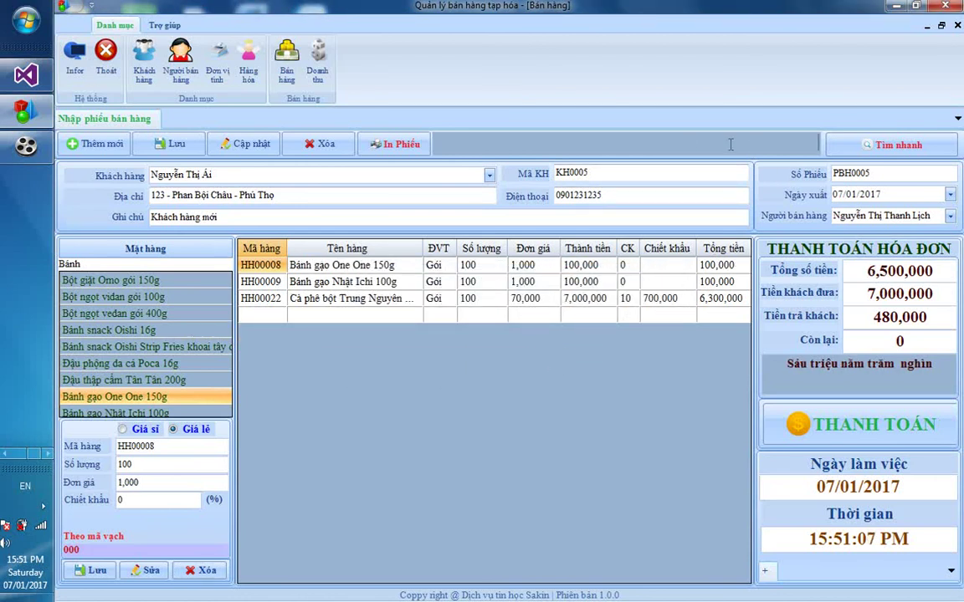
Quick-search invoices 0001 and 002, then load PBH0003 showing five items totalling 1,166,500
left_click(895, 145)
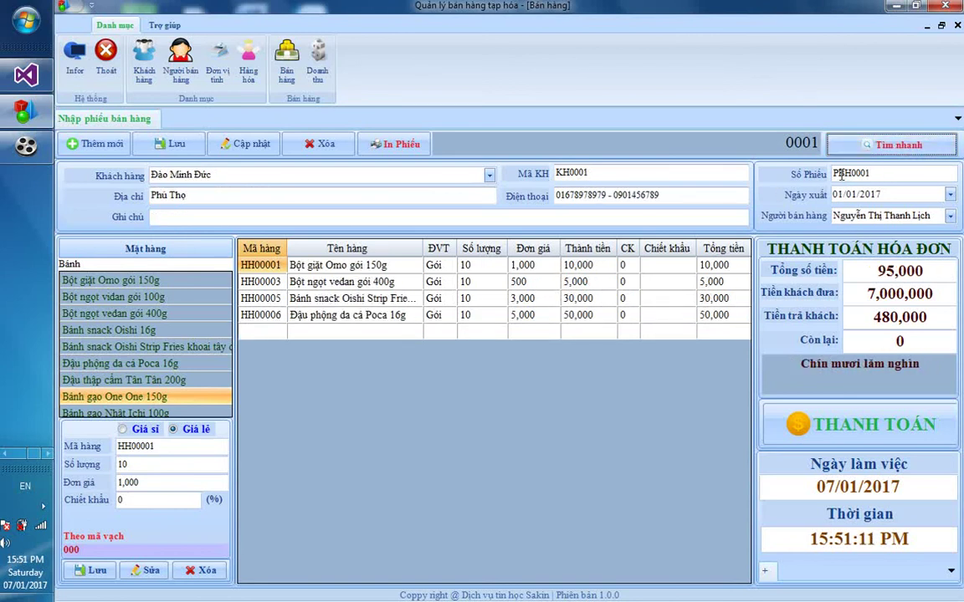
key("shift+Tab")
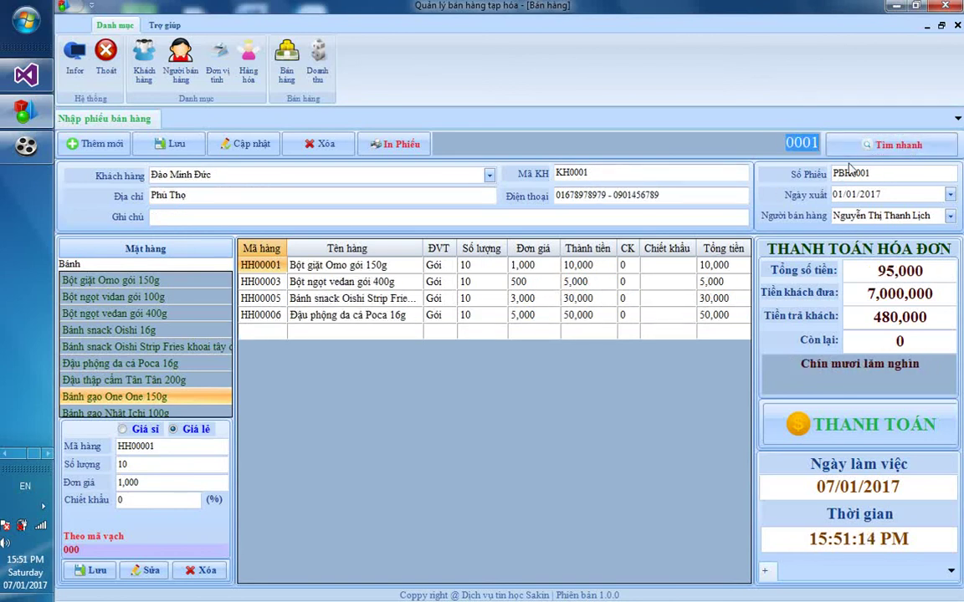
type("002")
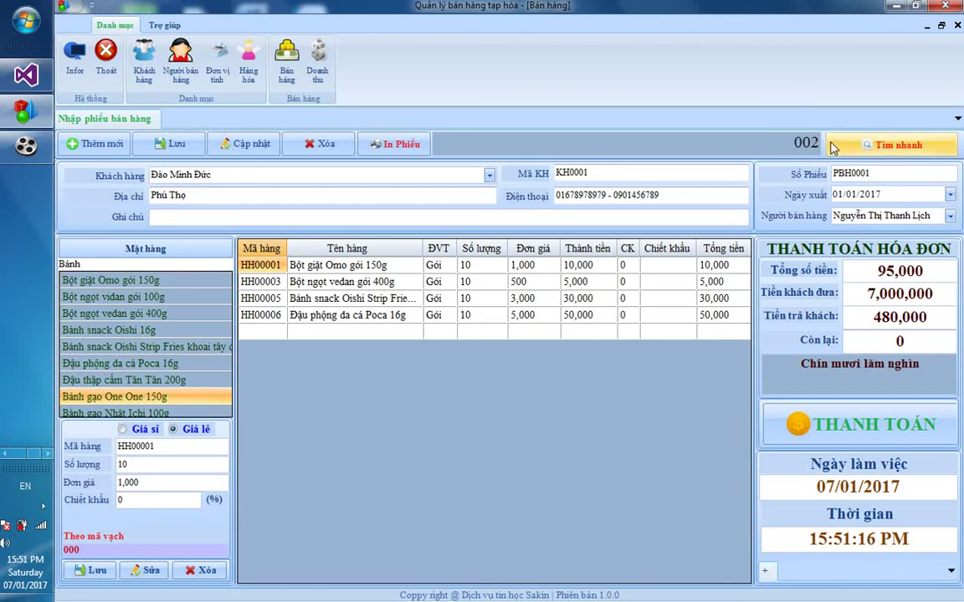
left_click(891, 145)
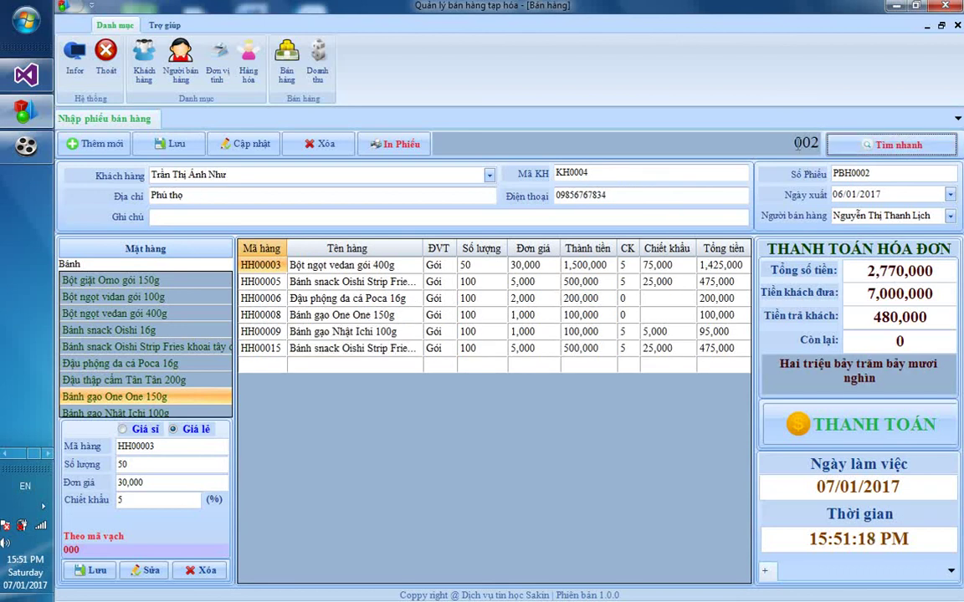
key("shift+Tab")
type("0")
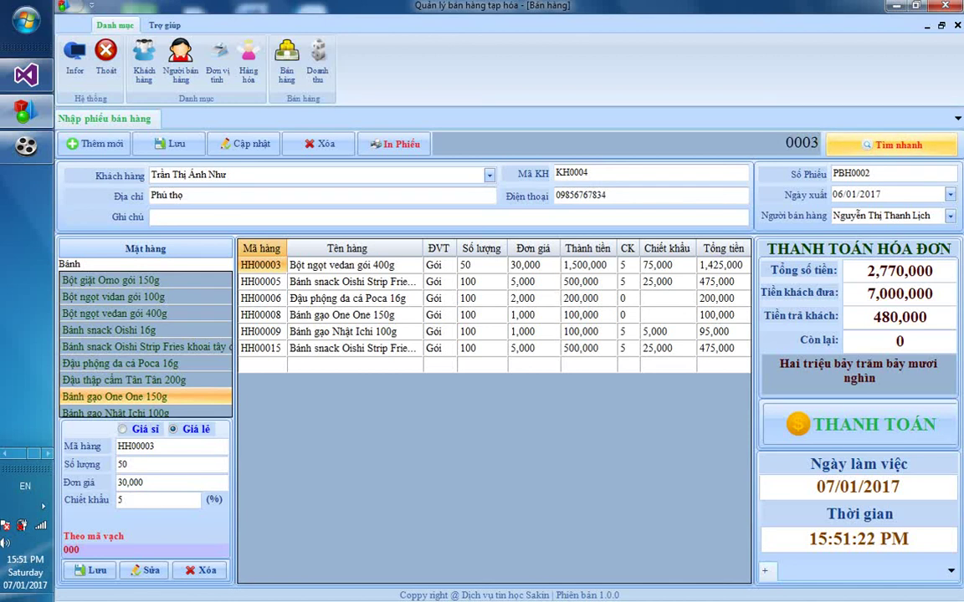
left_click(844, 143)
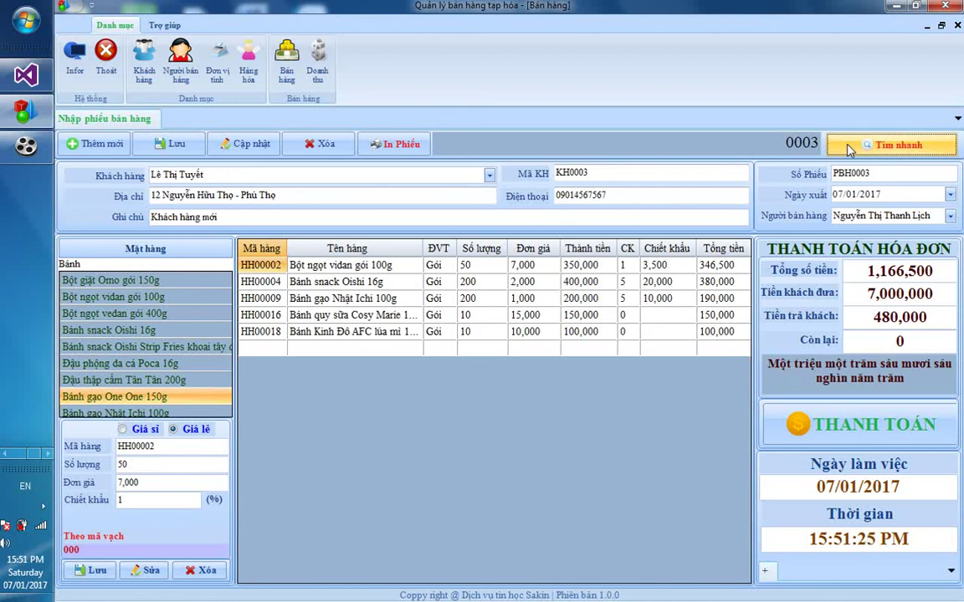
left_click(408, 148)
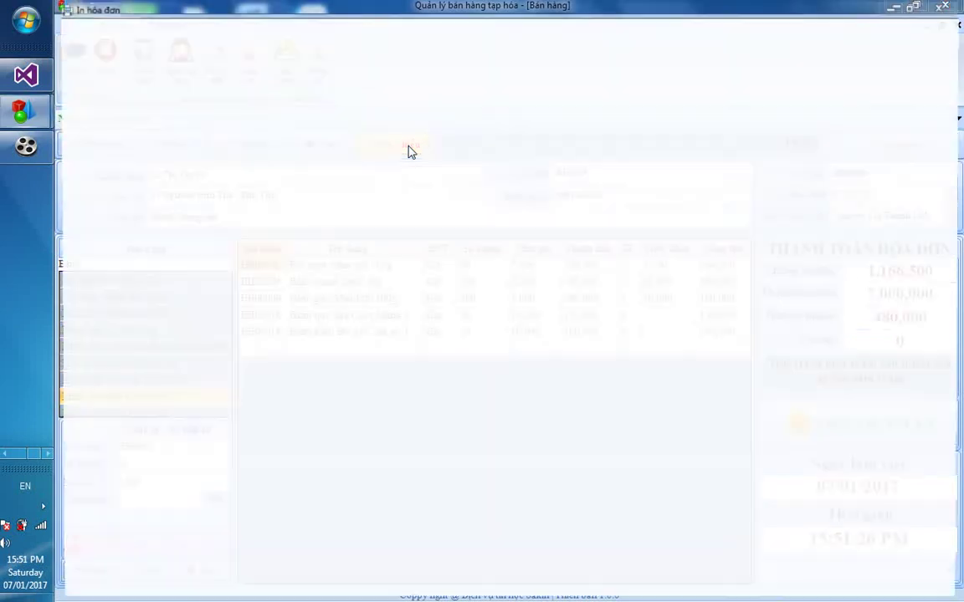
left_click(266, 51)
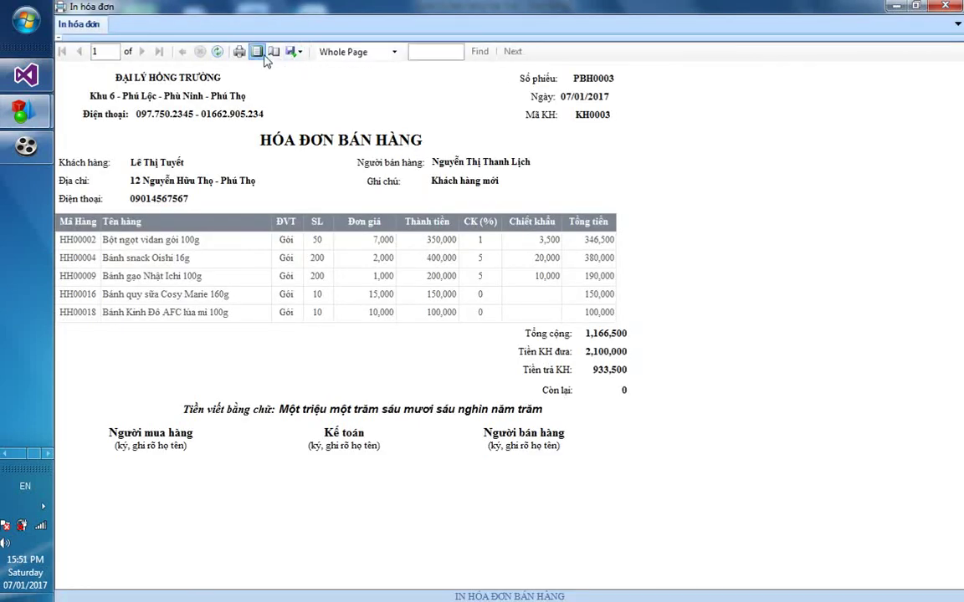
left_click(404, 51)
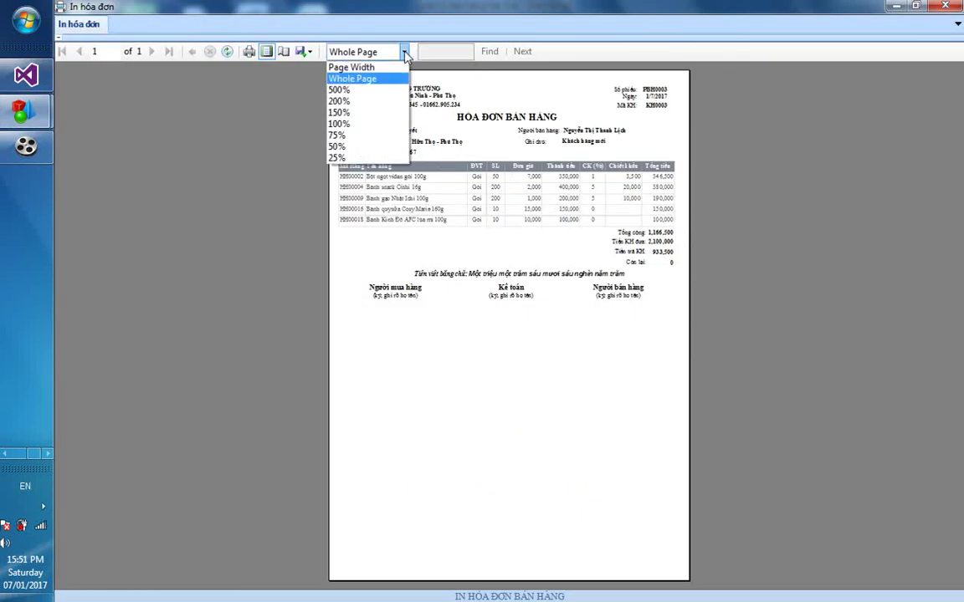
left_click(361, 125)
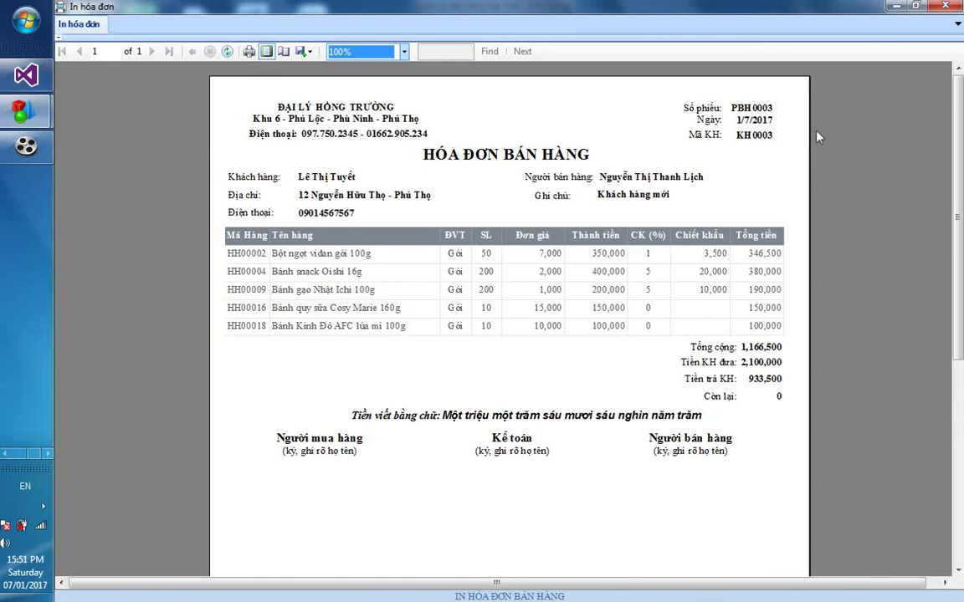
scroll(862, 168, "down", 5)
scroll(862, 168, "up", 5)
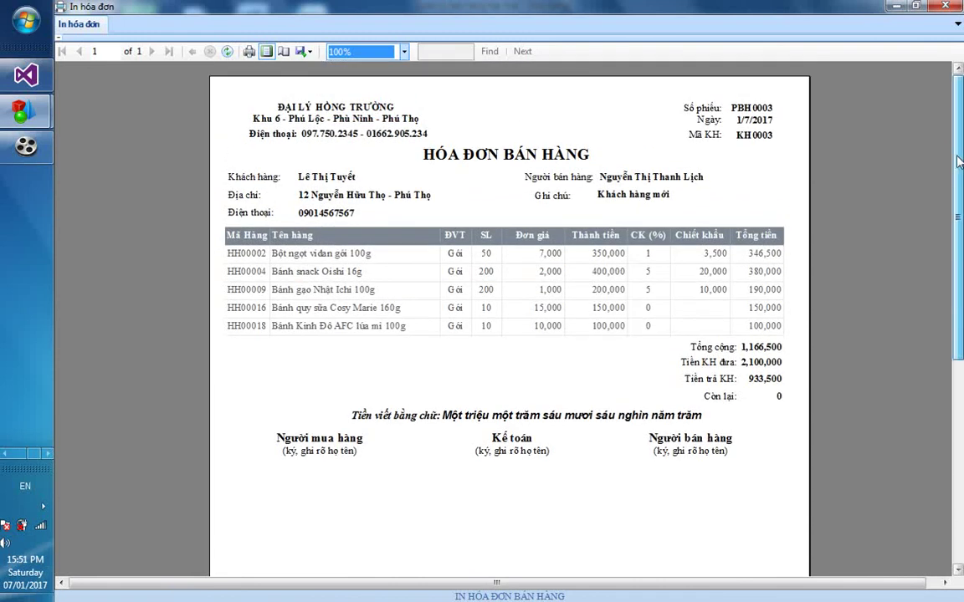
left_click(949, 5)
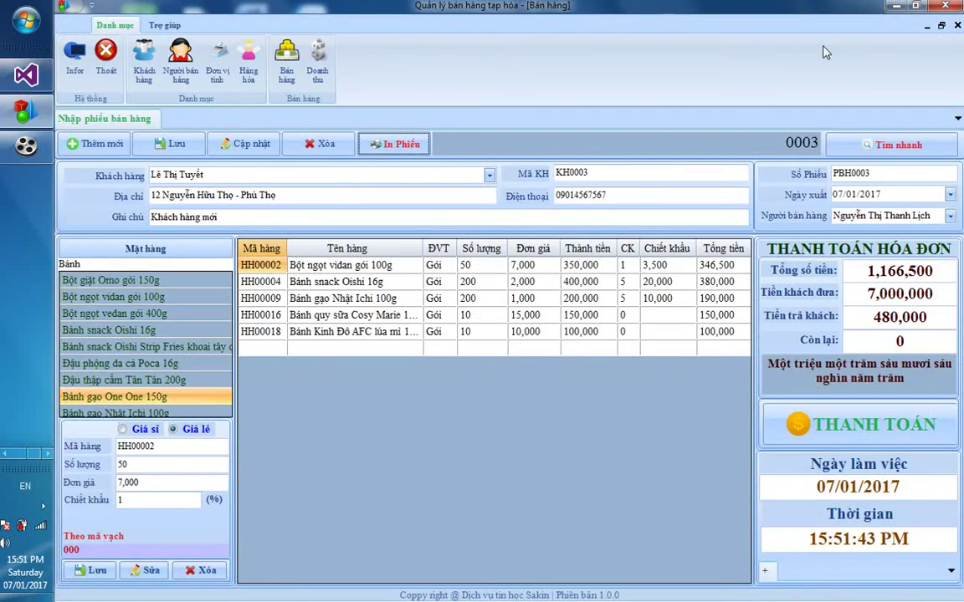
left_click(320, 65)
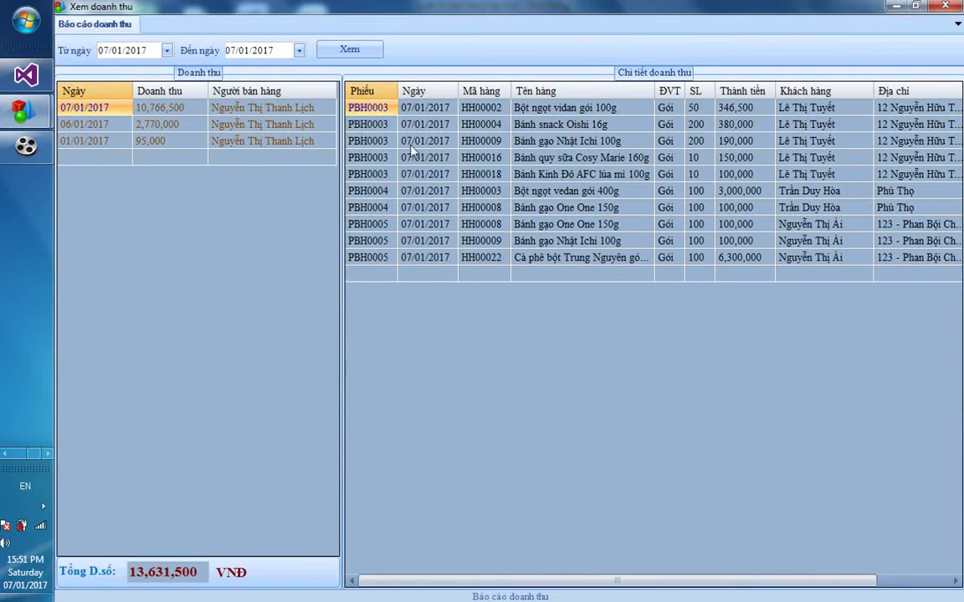
left_click(166, 110)
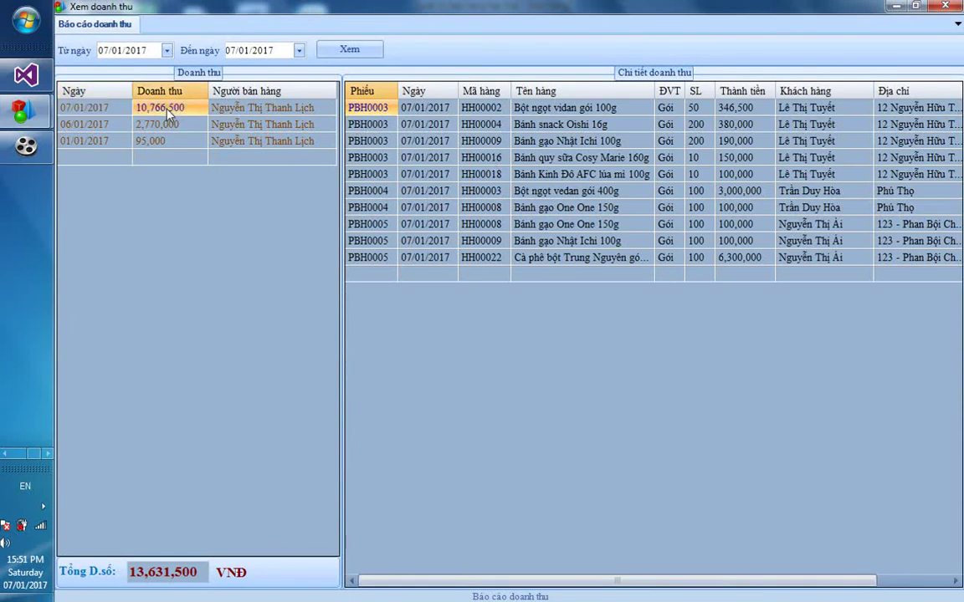
left_click(90, 109)
left_click(157, 107)
left_click(257, 111)
left_click(155, 107)
left_click(94, 115)
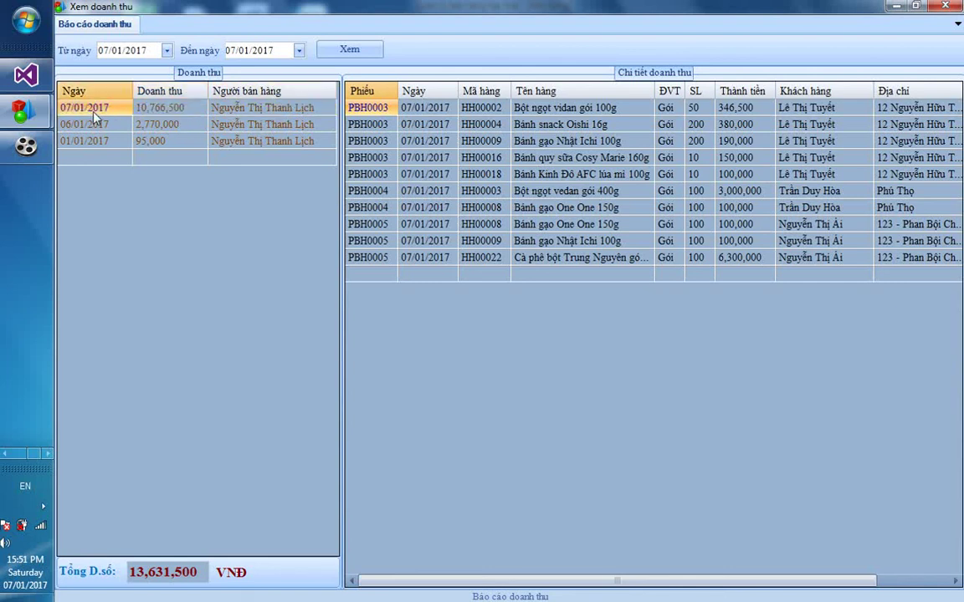
left_click(142, 108)
left_click(238, 110)
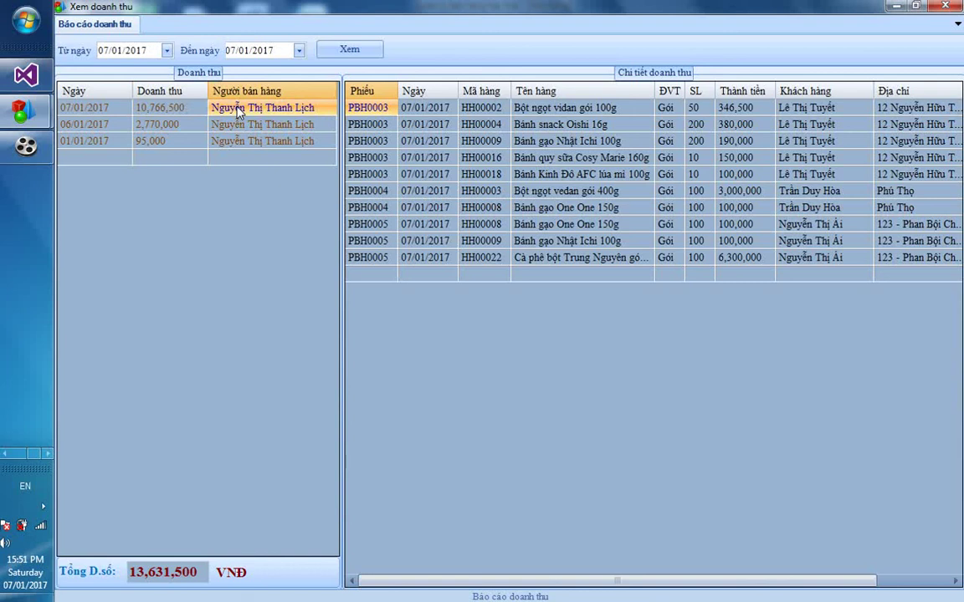
left_click(355, 48)
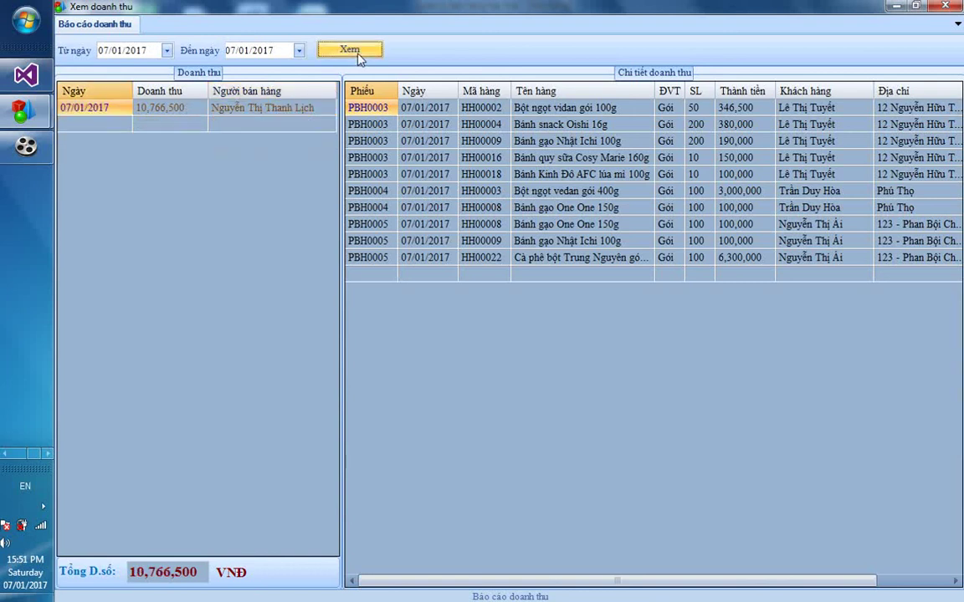
left_click(80, 106)
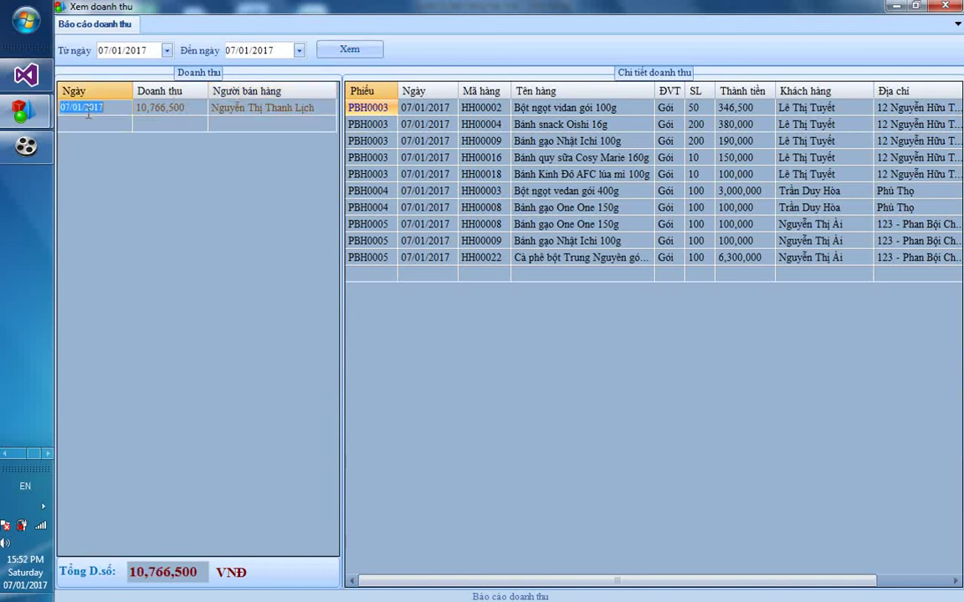
left_click(167, 50)
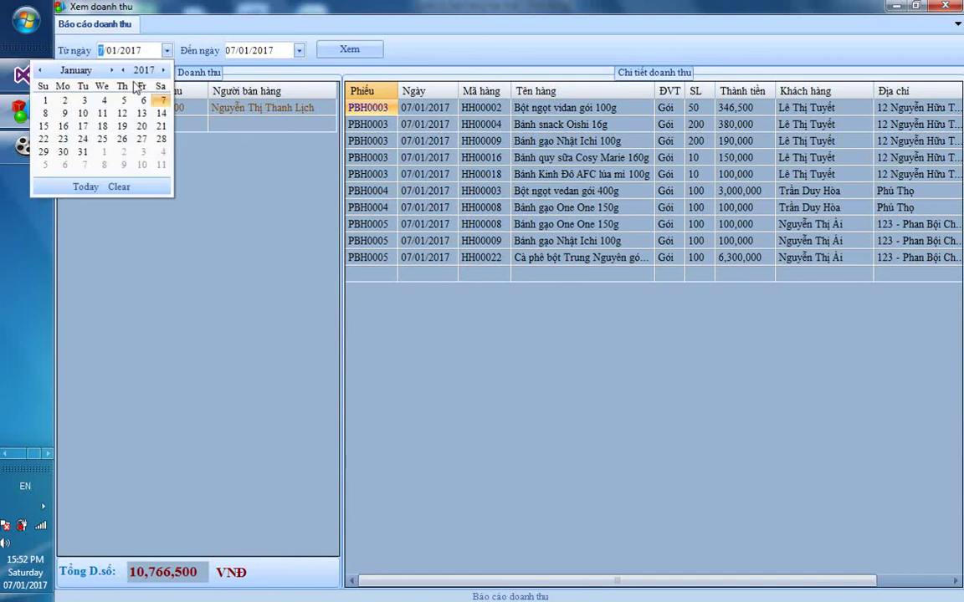
left_click(46, 100)
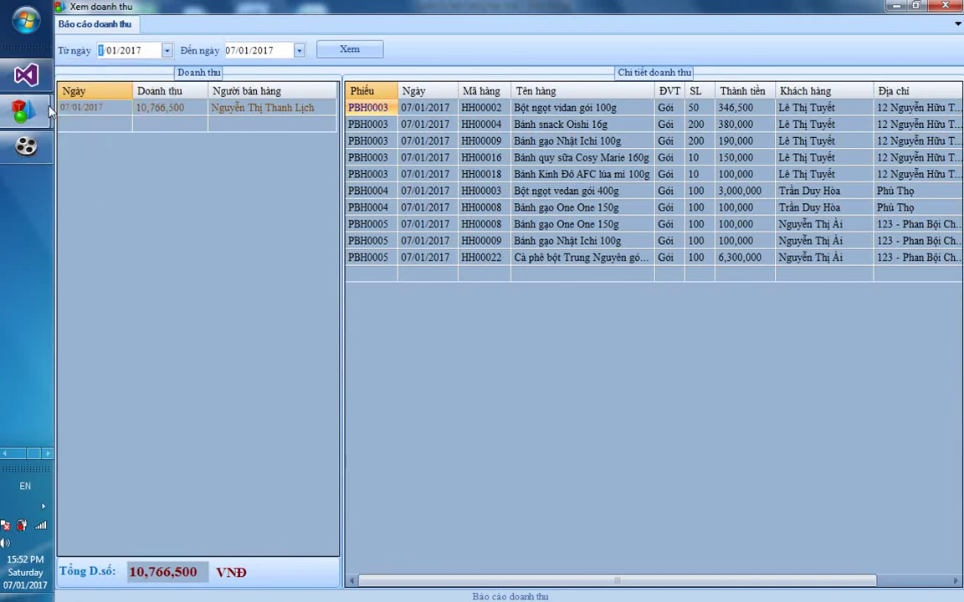
left_click(353, 50)
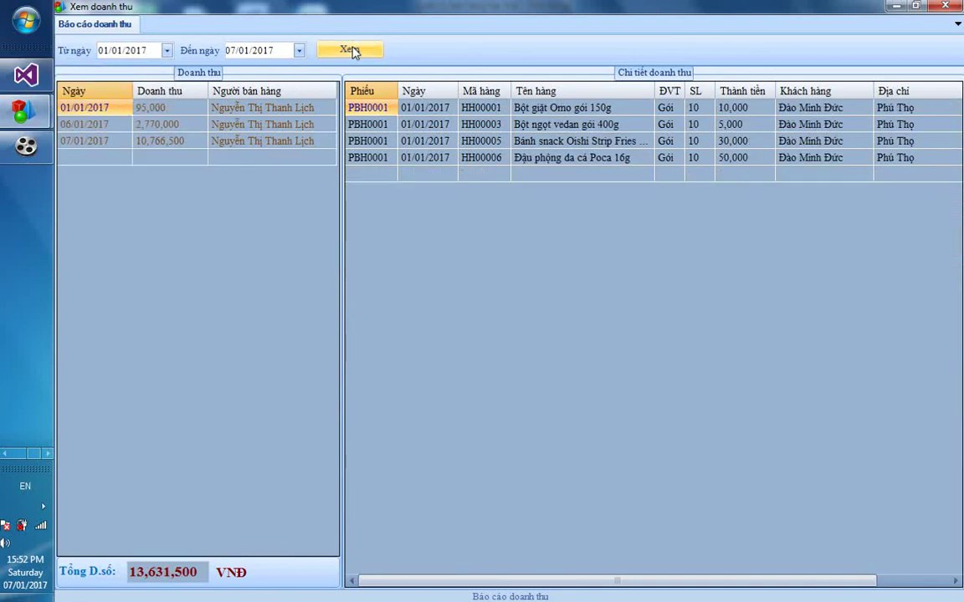
left_click(93, 126)
left_click(80, 105)
left_click(94, 125)
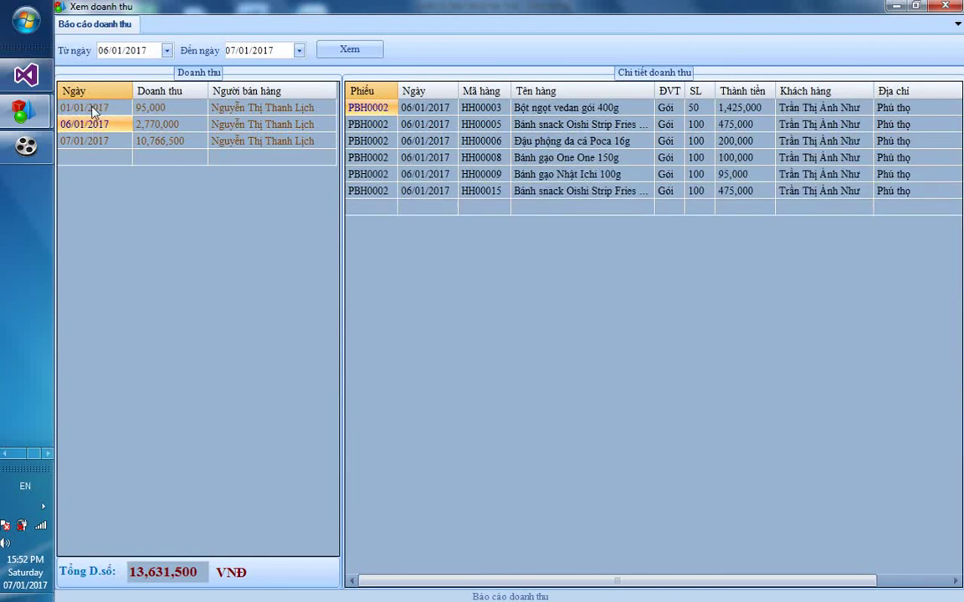
left_click(86, 104)
left_click(94, 143)
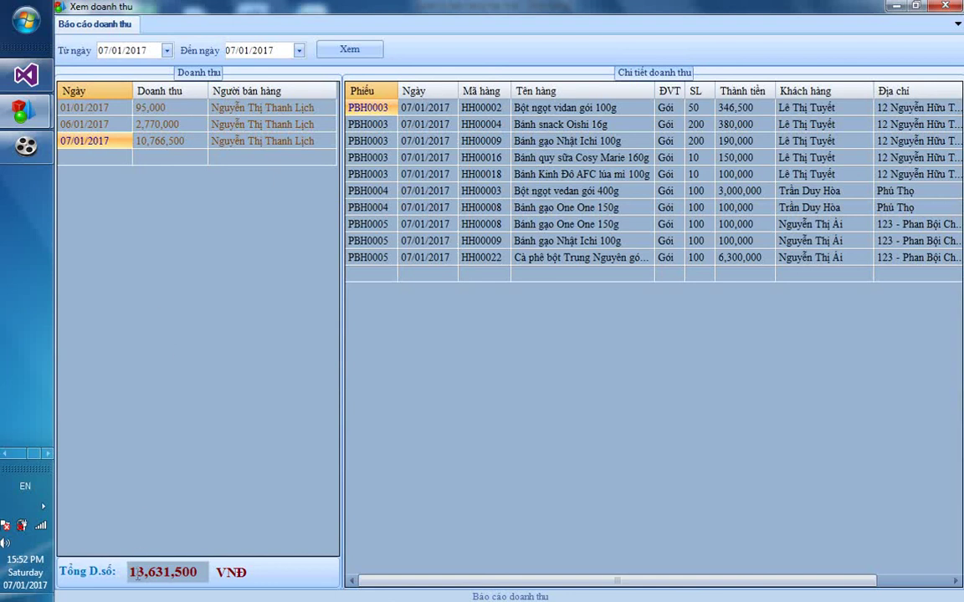
left_click_drag(130, 572, 201, 572)
left_click(201, 572)
left_click(934, 5)
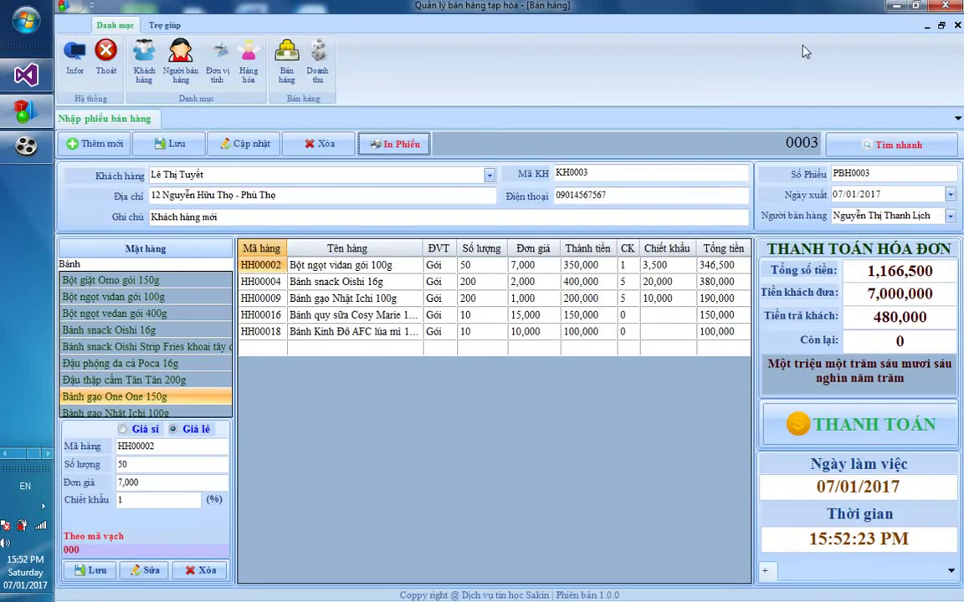
Minimize the grocery sales window and bring up the Cute Screen Recorder settings window
left_click(892, 8)
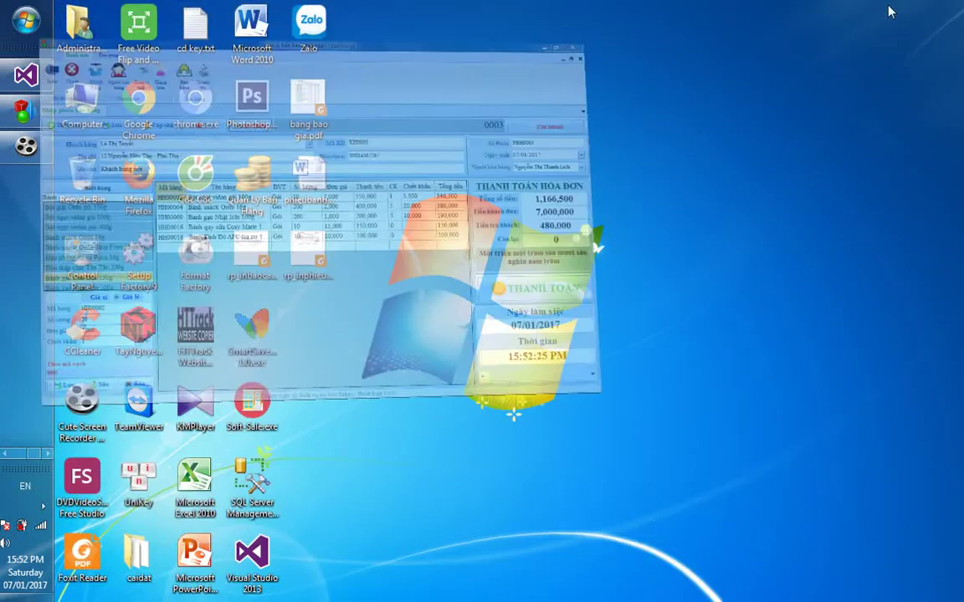
left_click(26, 145)
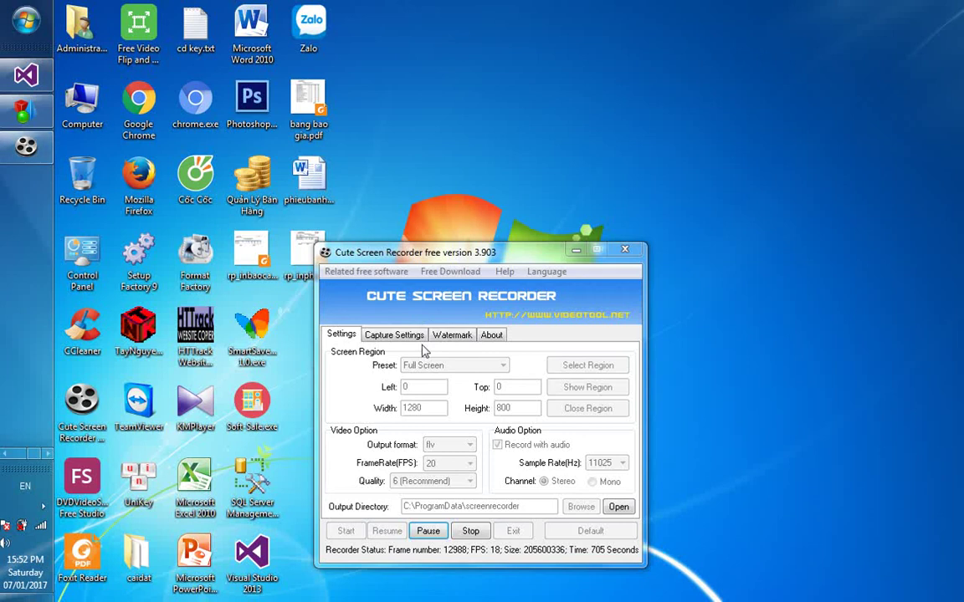